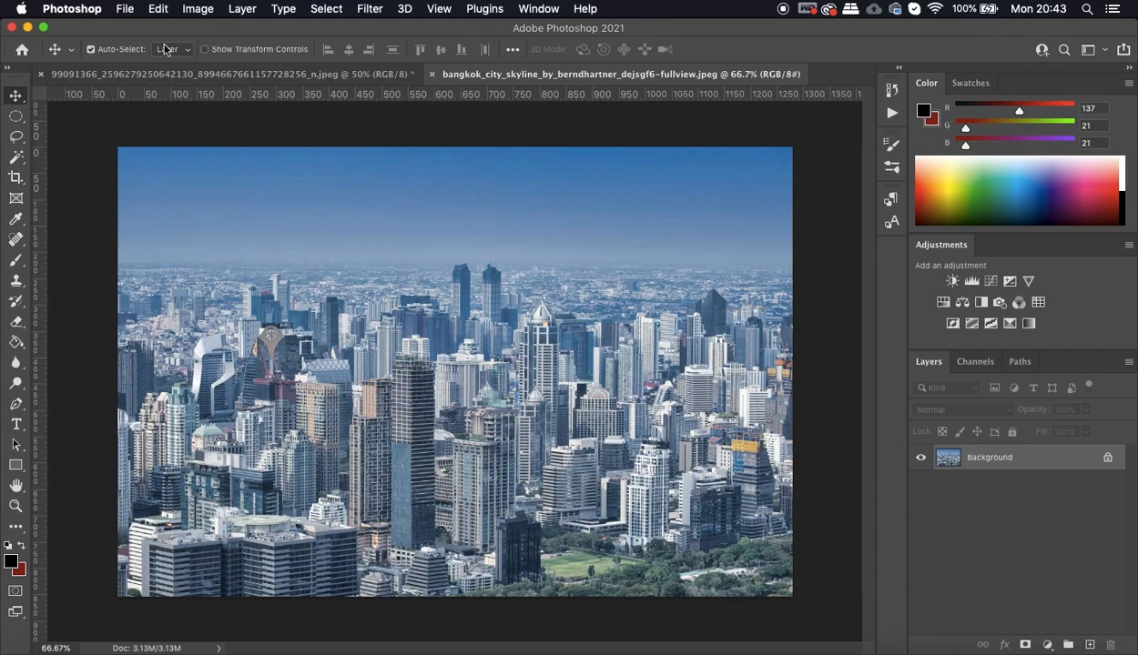
- Create a new A5 landscape document, 210 x 148 mm at 300 pixels/inch, in RGB color with a white background
left_click(127, 10)
left_click(407, 141)
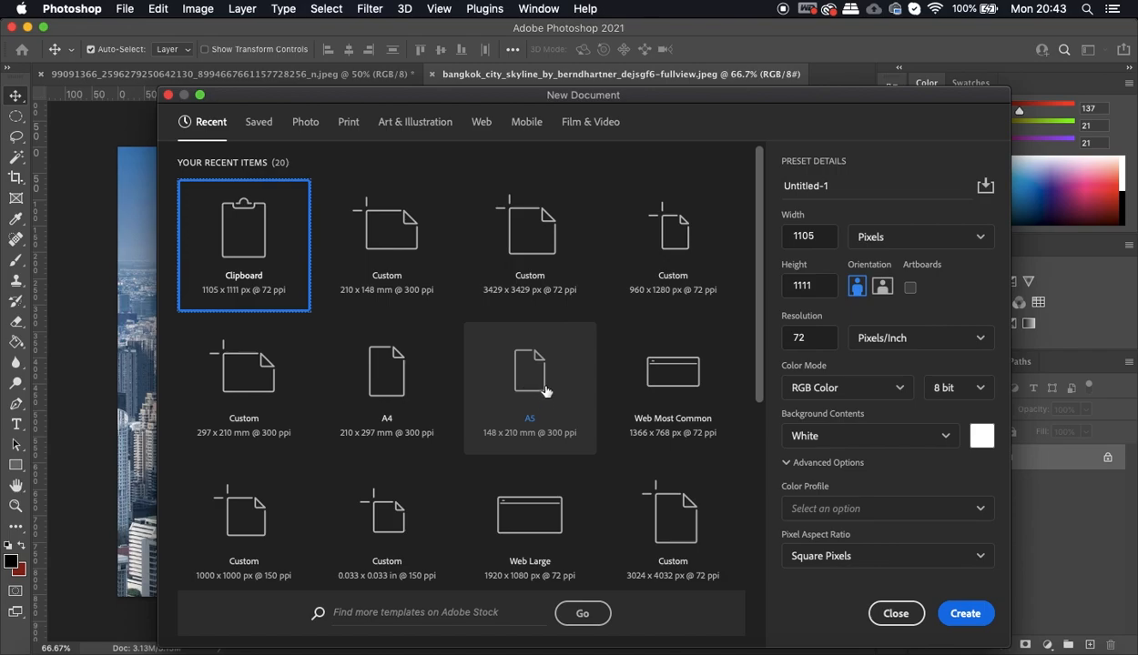
left_click(534, 440)
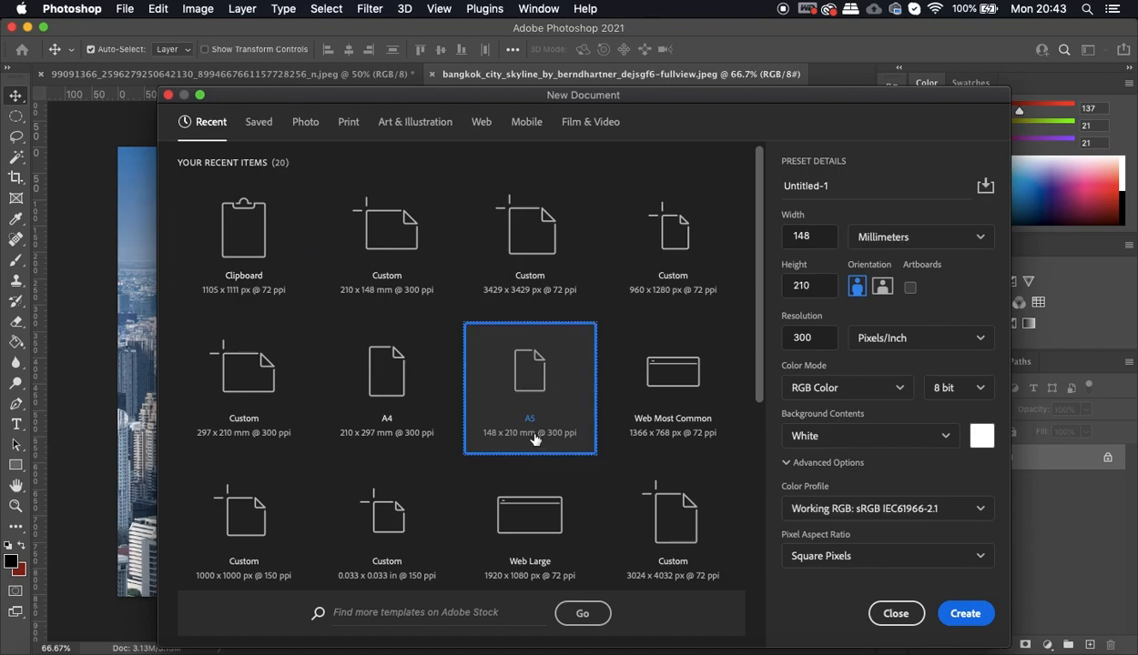
left_click(883, 292)
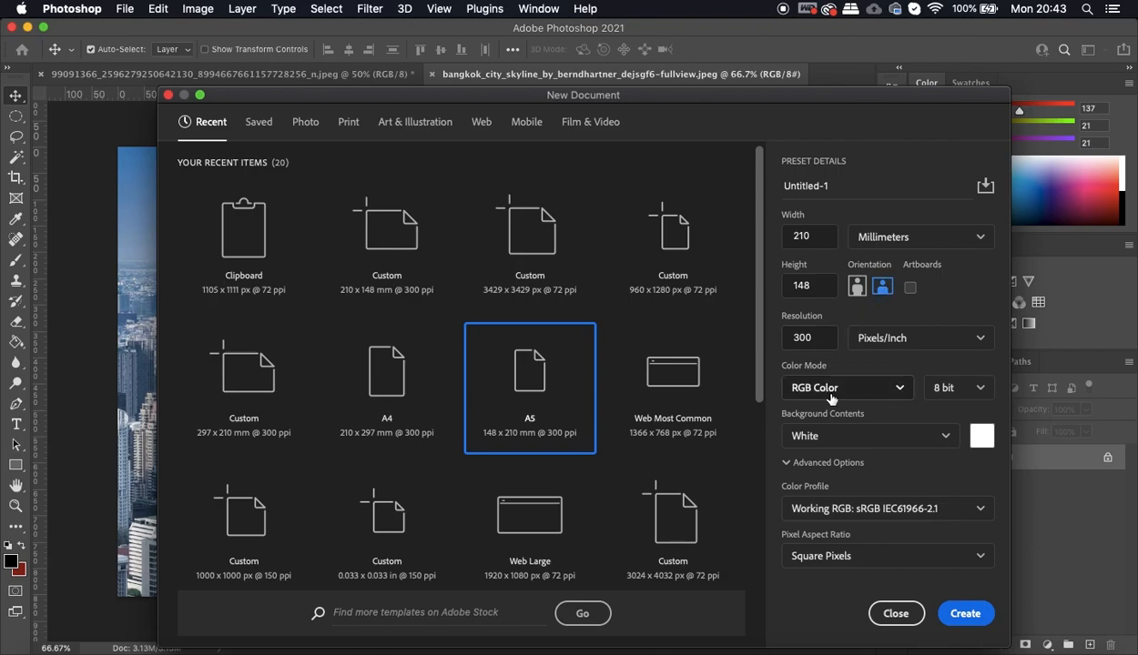
left_click(967, 614)
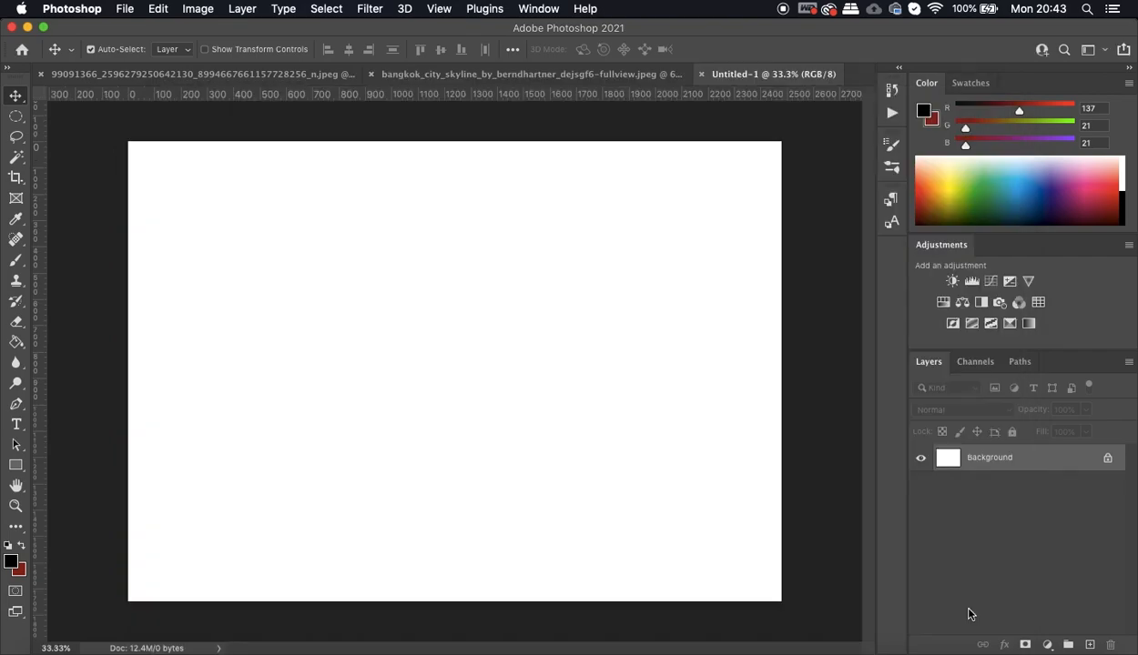
- In the portrait photo, start a Pen tool path at the base of the neck and trace up the throat
left_click(288, 78)
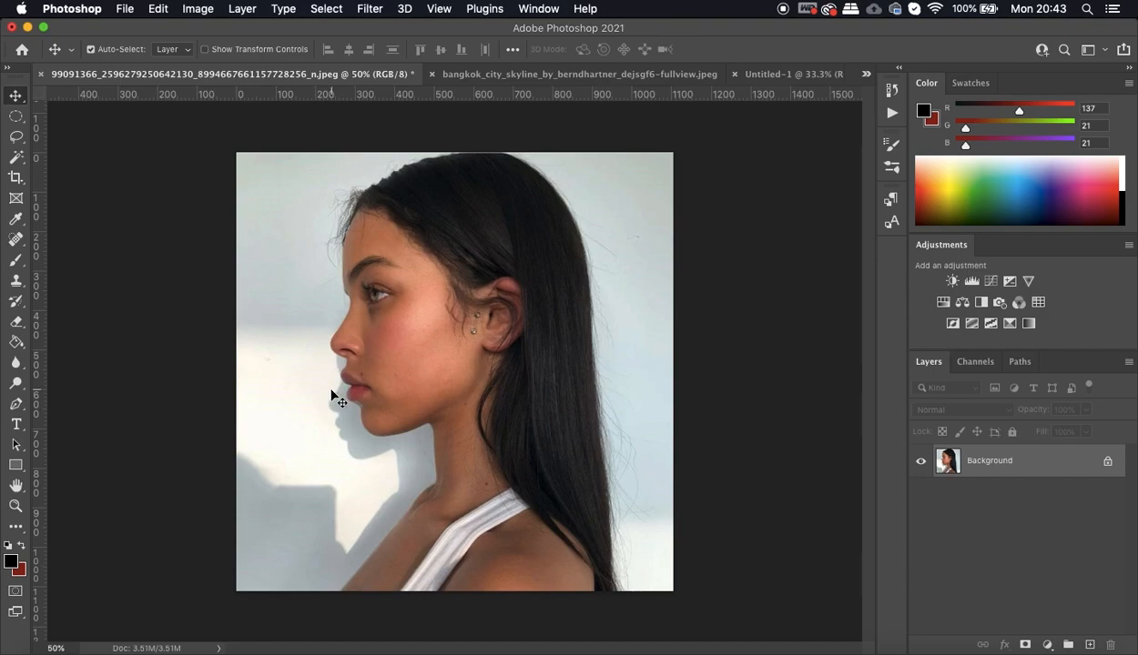
left_click(16, 409)
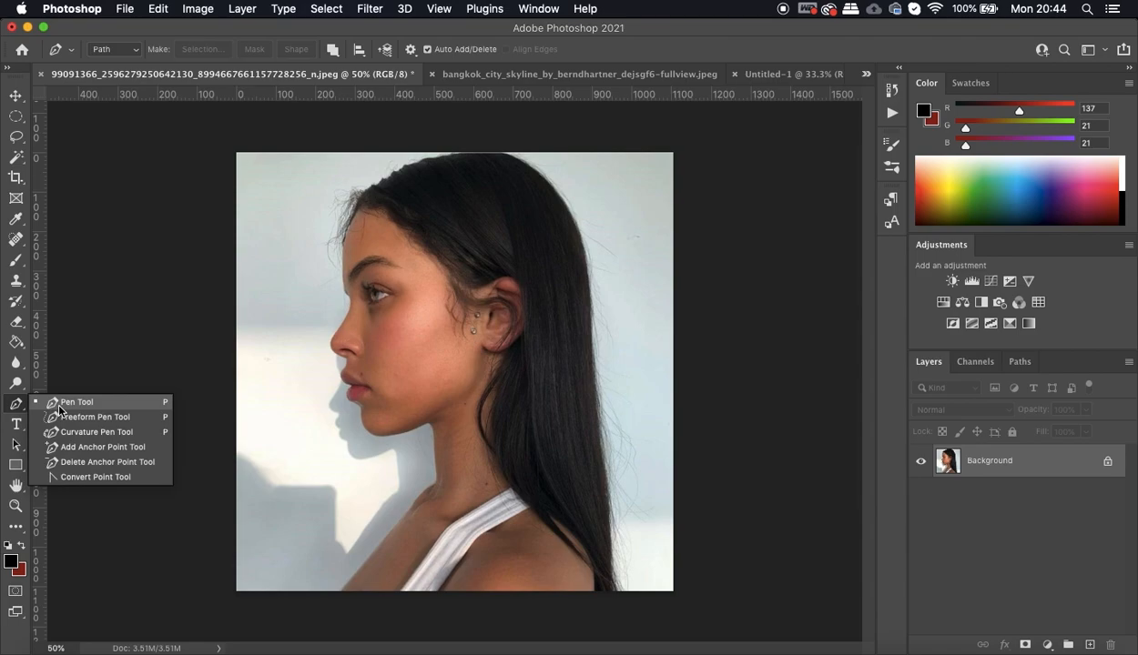
left_click(60, 403)
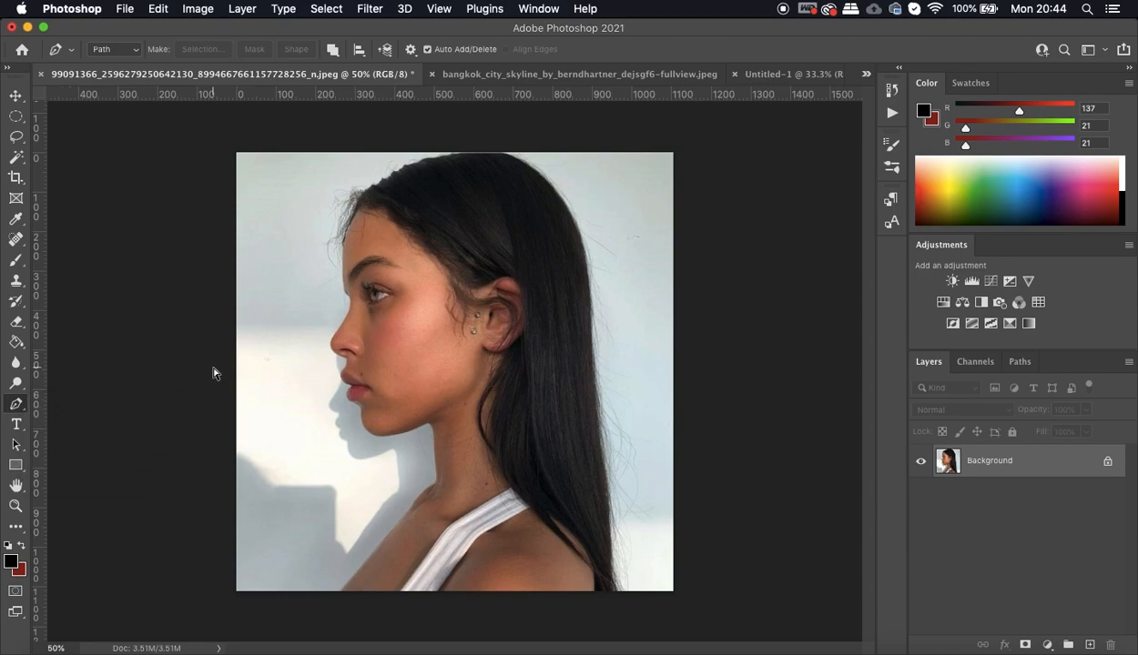
key("super+equal")
key("super+equal")
key("super+equal")
scroll(213, 375, "down", 10)
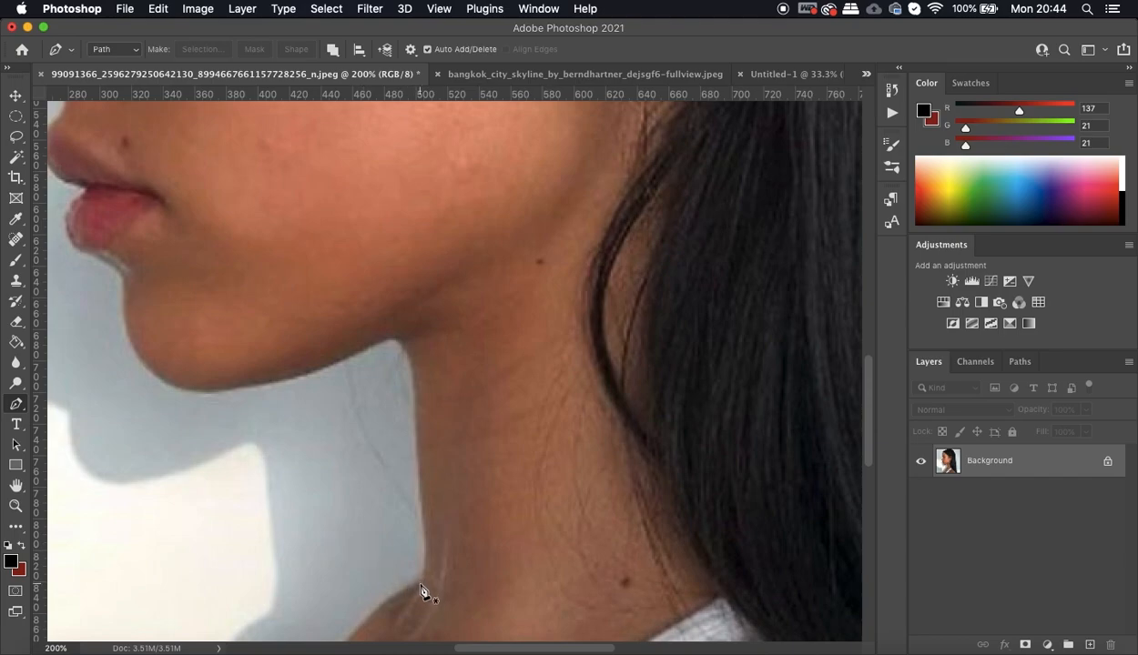
left_click(421, 585)
left_click_drag(424, 519, 424, 505)
left_click_drag(421, 430, 419, 425)
- Continue the path around the curve where the neck meets the jaw and along the jaw's underside to the chin
key("super+equal")
left_click_drag(383, 342, 372, 329)
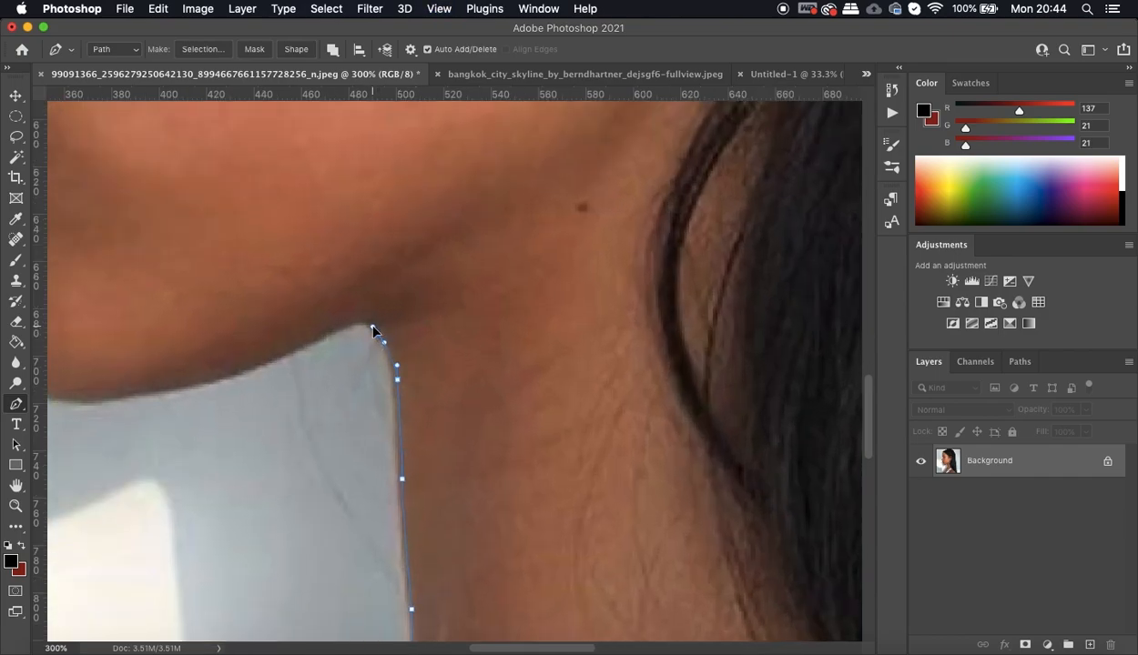
left_click_drag(344, 325, 322, 334)
scroll(325, 339, "left", 5)
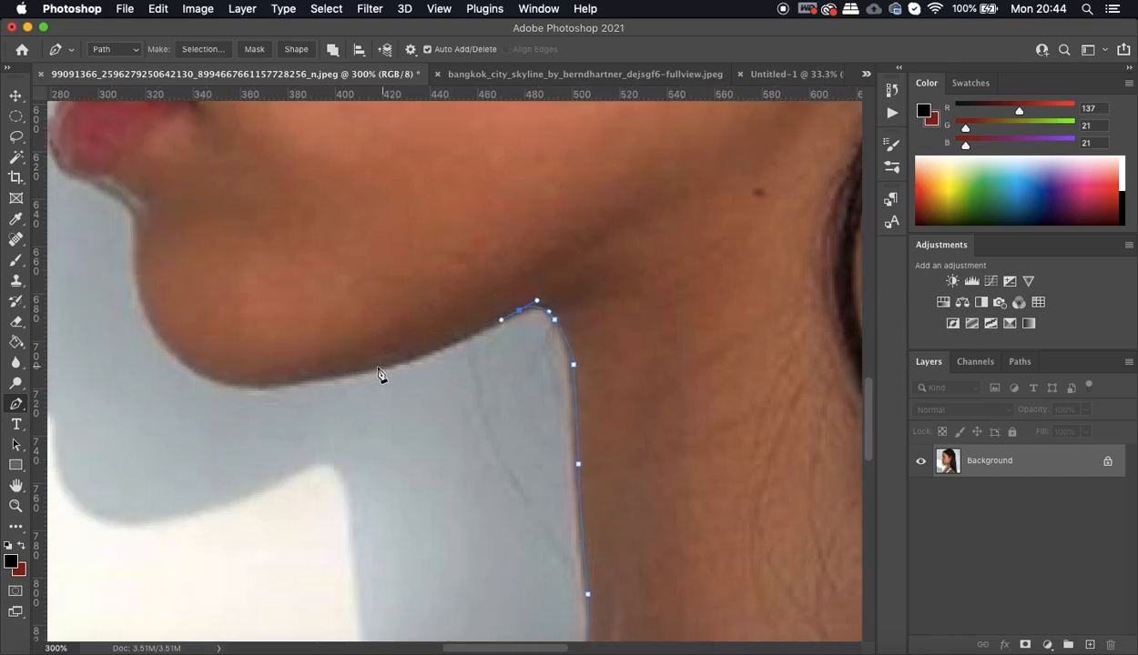
left_click_drag(372, 368, 324, 373)
left_click_drag(234, 382, 206, 375)
- Trace the path around the front of the chin and up to just below the lower lip
scroll(208, 380, "left", 5)
scroll(208, 380, "up", 1)
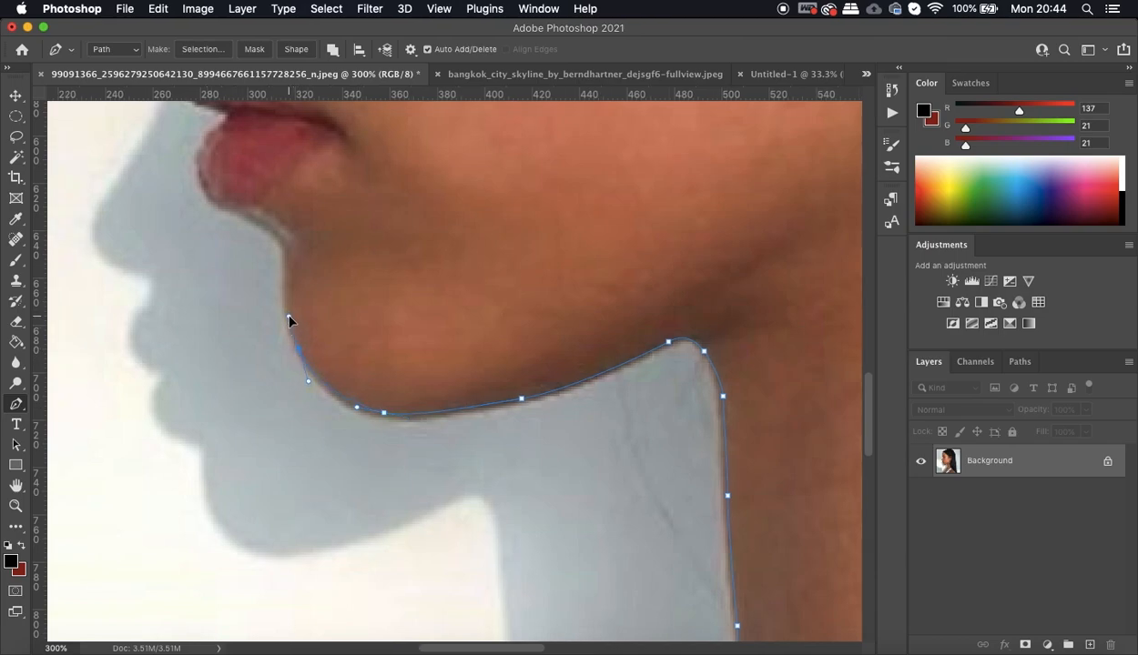
left_click_drag(289, 318, 287, 280)
left_click(266, 229)
scroll(247, 219, "left", 3)
scroll(248, 218, "up", 1)
key("super+plus")
scroll(249, 223, "up", 4)
scroll(249, 223, "left", 3)
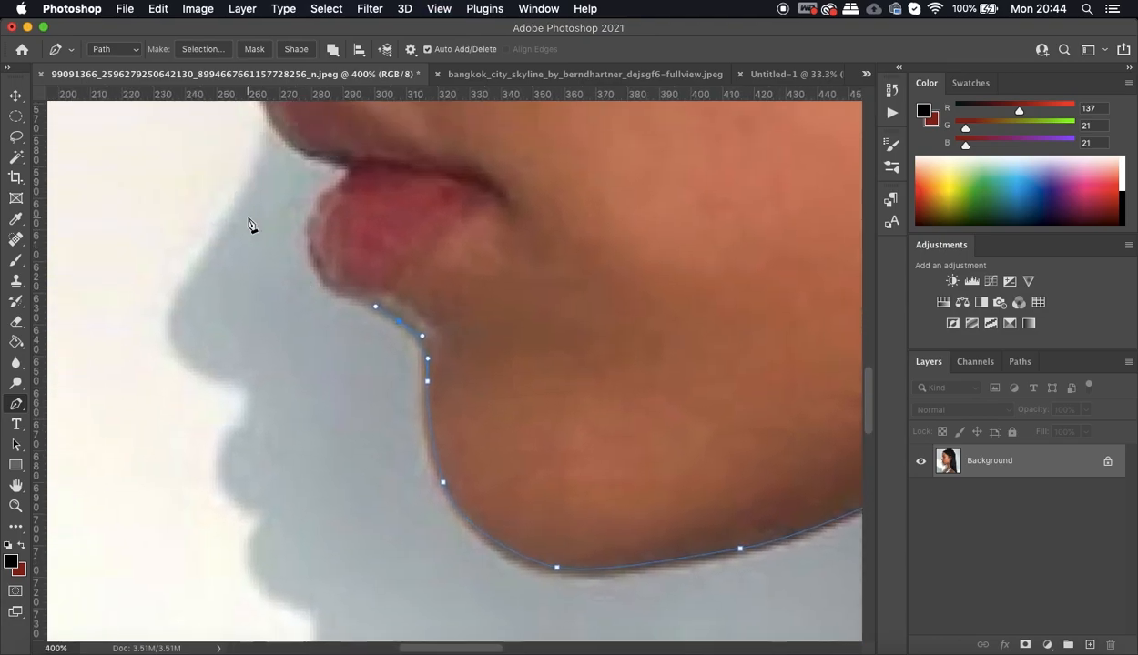
left_click(405, 374)
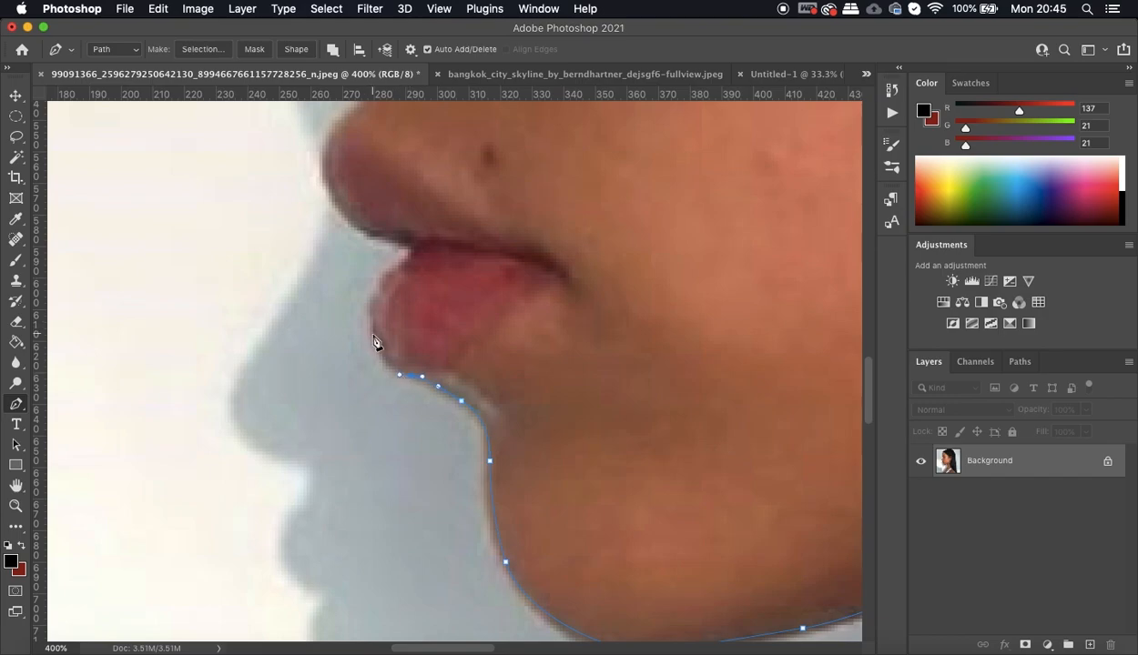
- Trace the path around the lower lip into the mouth opening and onto the underside of the upper lip
left_click_drag(370, 311, 404, 261)
left_click(407, 260)
left_click(416, 252)
left_click(380, 239)
scroll(368, 237, "up", 2)
scroll(368, 237, "left", 1)
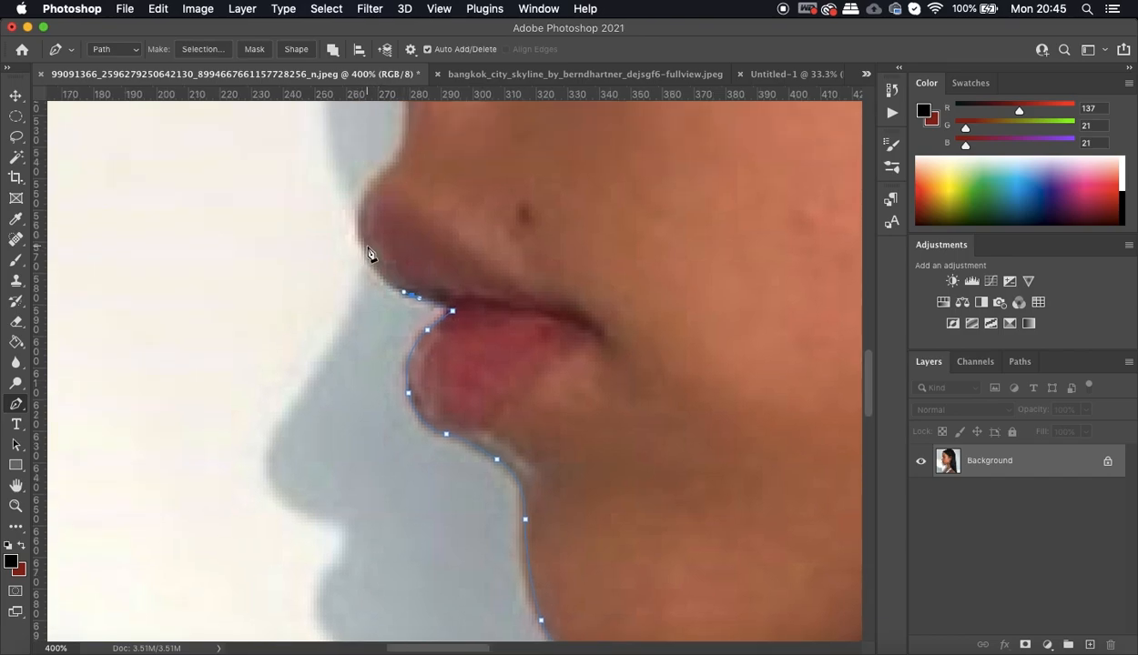
- Trace the path around the upper lip and up the groove to the base of the nose
left_click(356, 215)
left_click_drag(373, 187, 382, 179)
scroll(417, 146, "up", 3)
left_click_drag(416, 254, 419, 220)
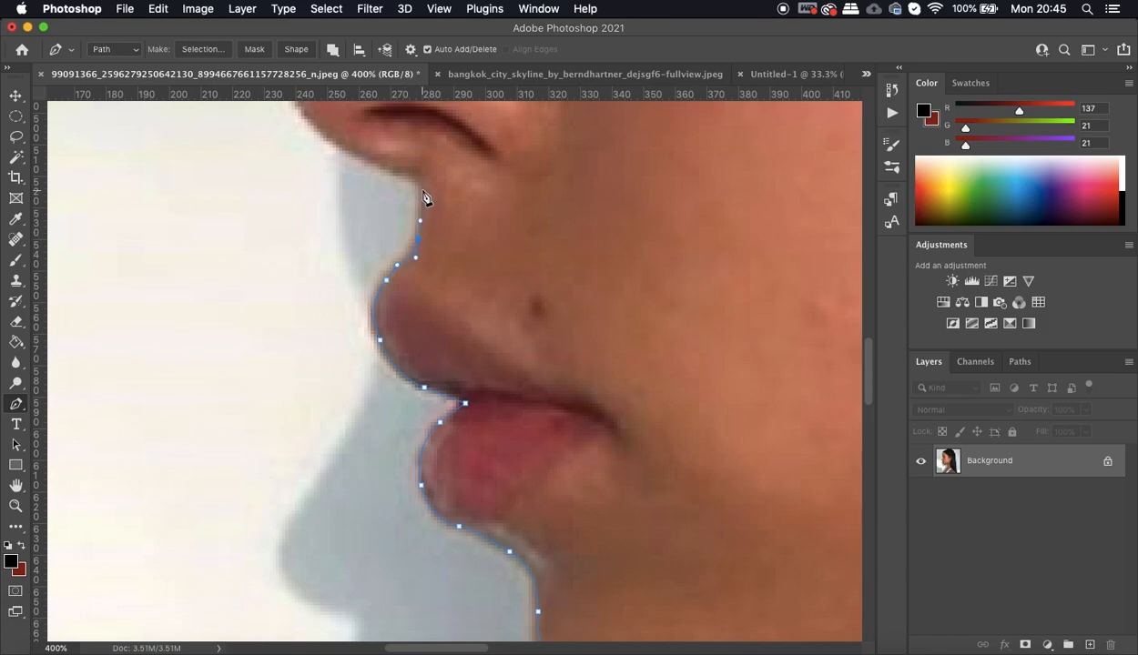
left_click(420, 186)
scroll(460, 241, "up", 3)
scroll(460, 241, "left", 2)
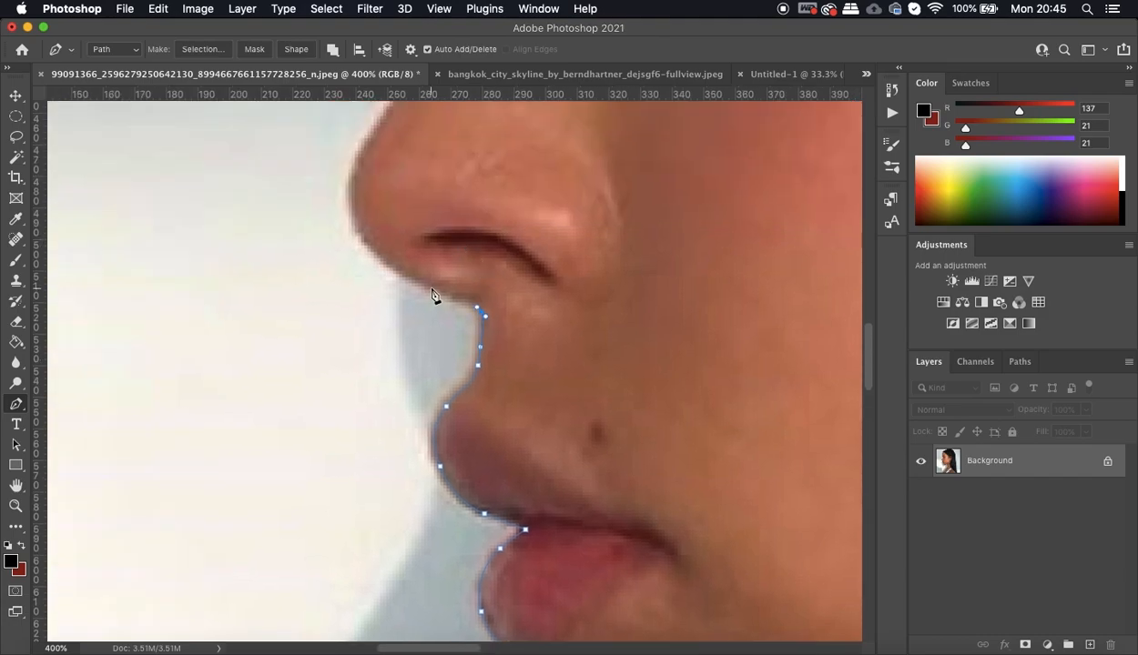
- Trace the path along the underside of the nose to its tip, redoing the first misplaced anchor point
left_click_drag(440, 293, 428, 291)
key("super+z")
key("super+plus")
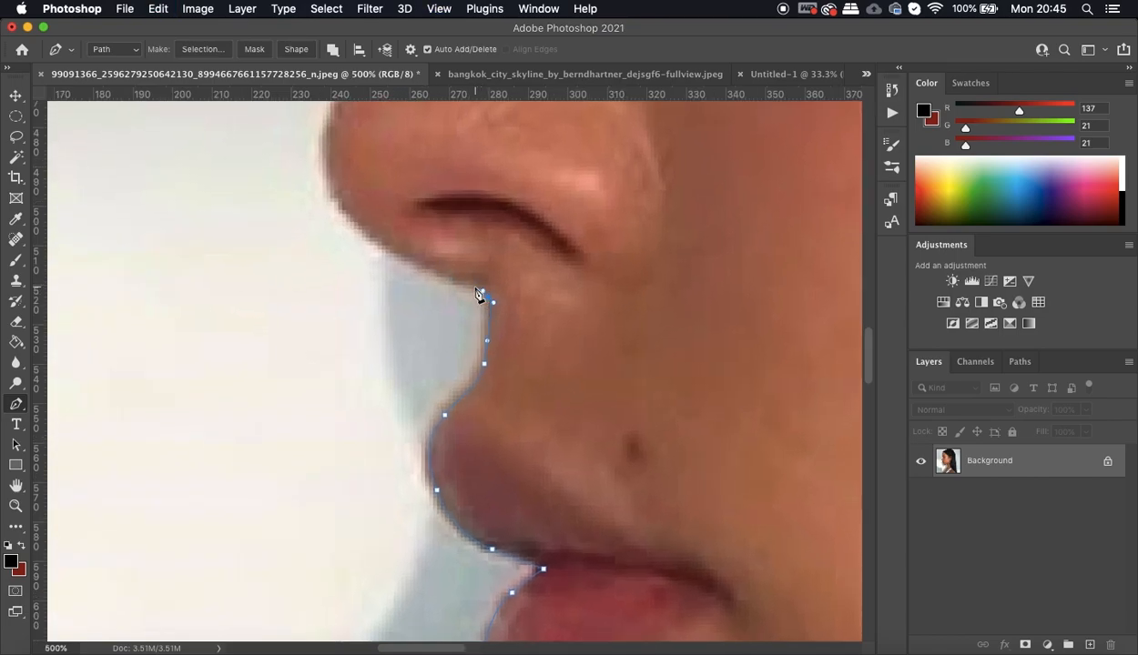
left_click_drag(472, 285, 464, 283)
left_click(386, 248)
scroll(368, 231, "up", 3)
left_click_drag(365, 311, 354, 288)
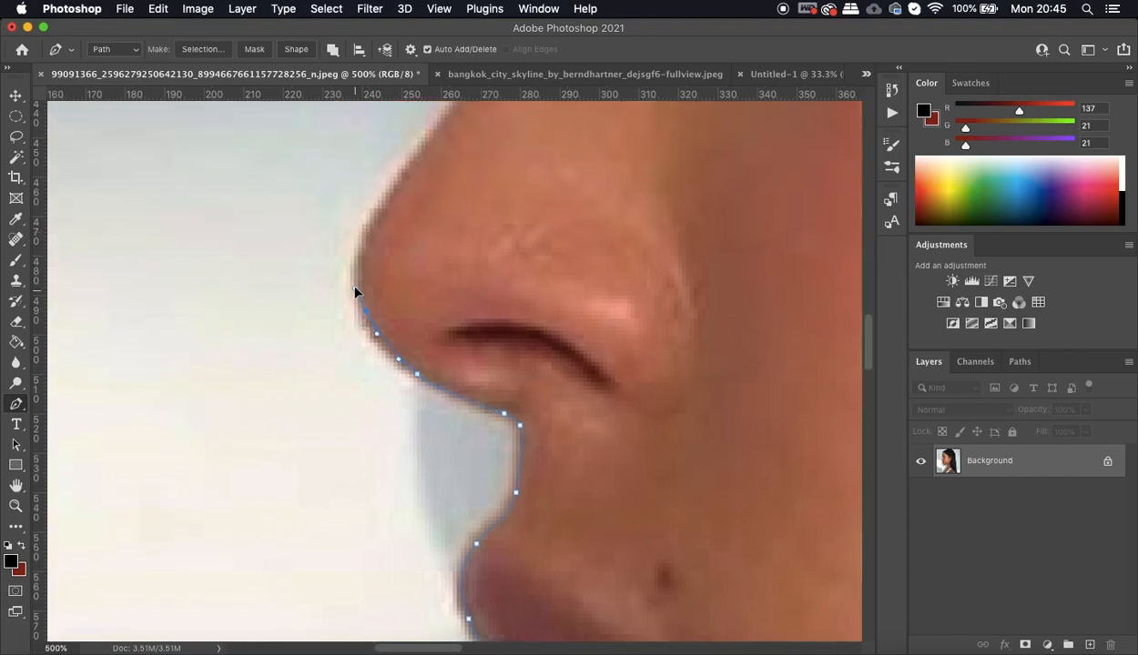
- Continue the path around the nose tip and up the bridge of the nose
scroll(393, 311, "up", 3)
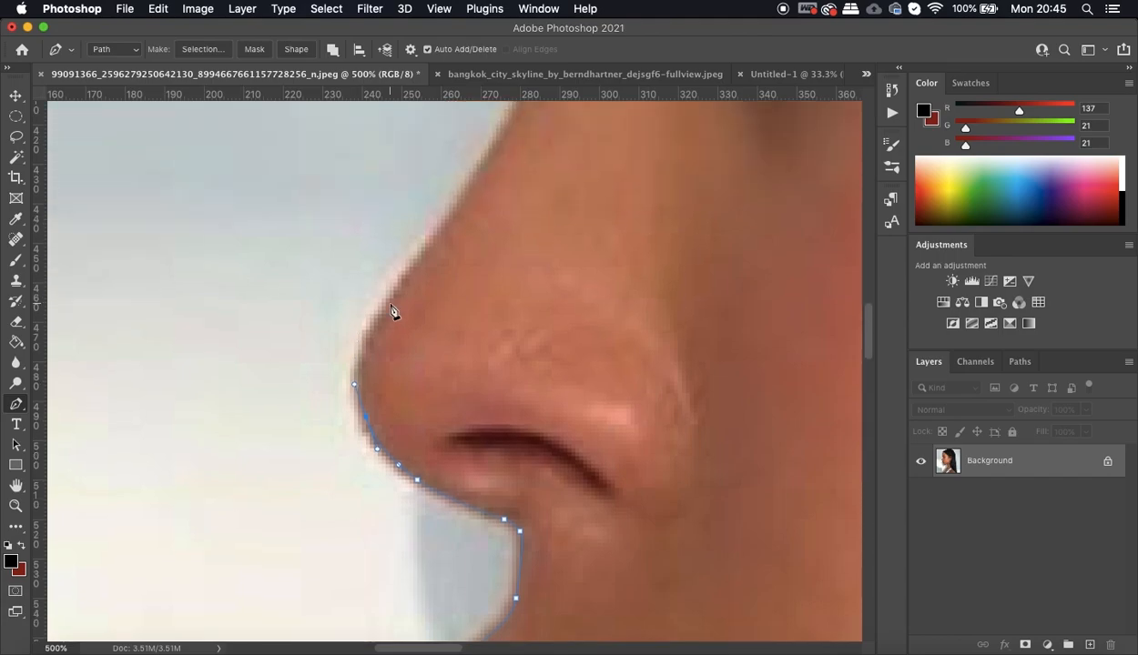
left_click_drag(390, 310, 418, 270)
scroll(417, 270, "up", 3)
left_click(473, 259)
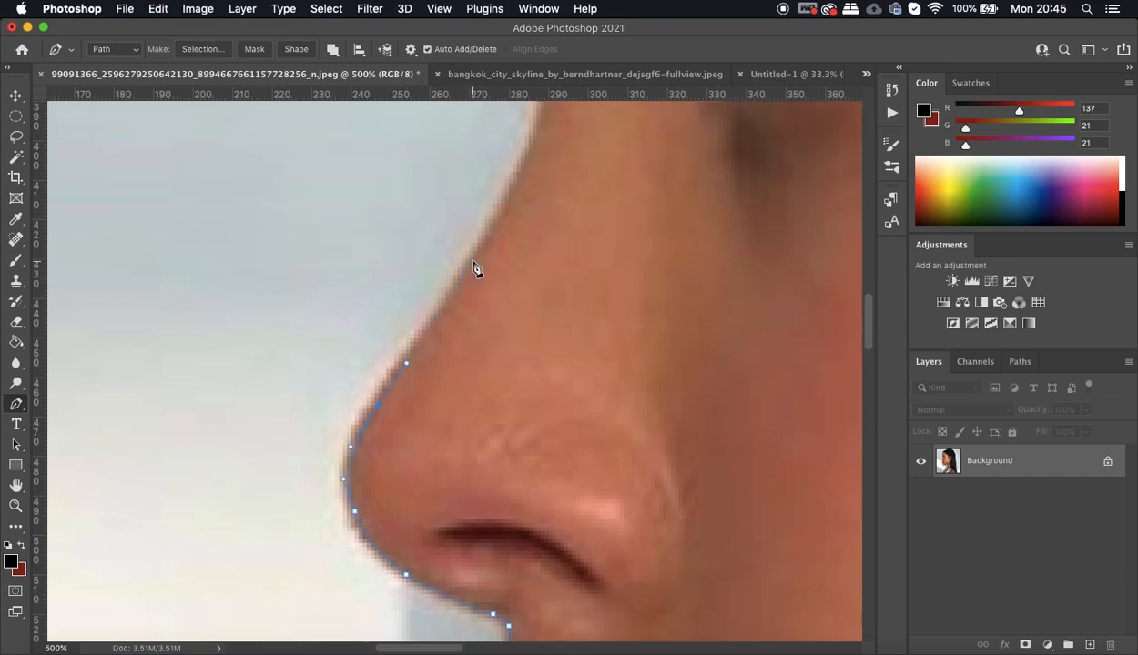
key("super+z")
key("super+shift+z")
scroll(490, 239, "up", 5)
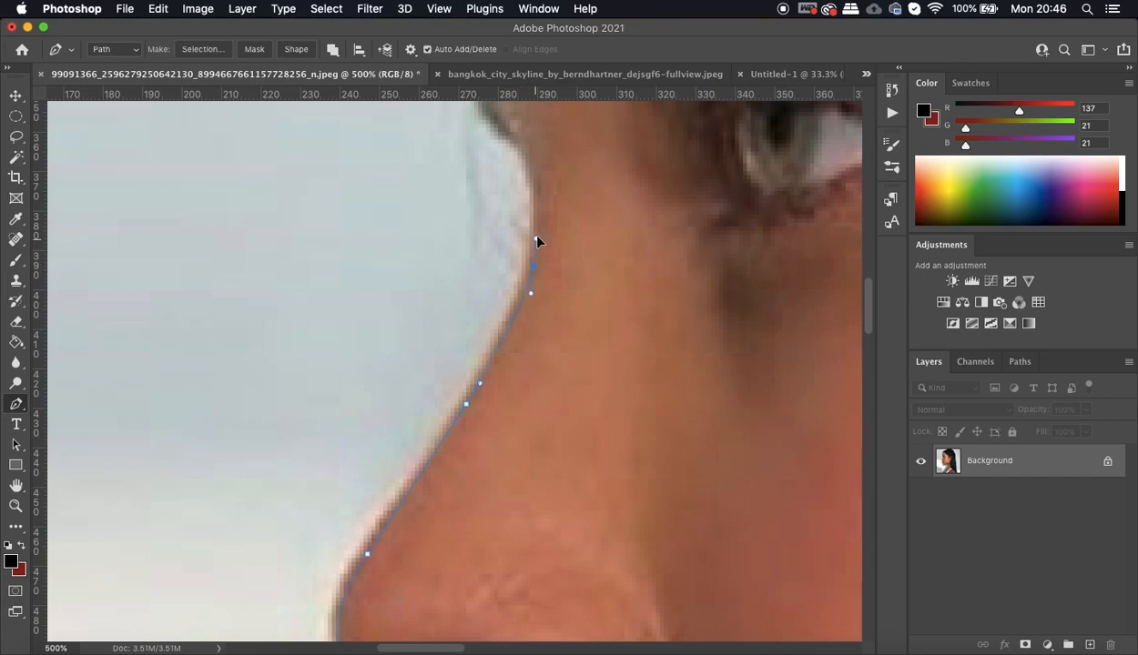
- Trace the path from the top of the nose bridge over the brow and up the forehead
scroll(539, 237, "up", 3)
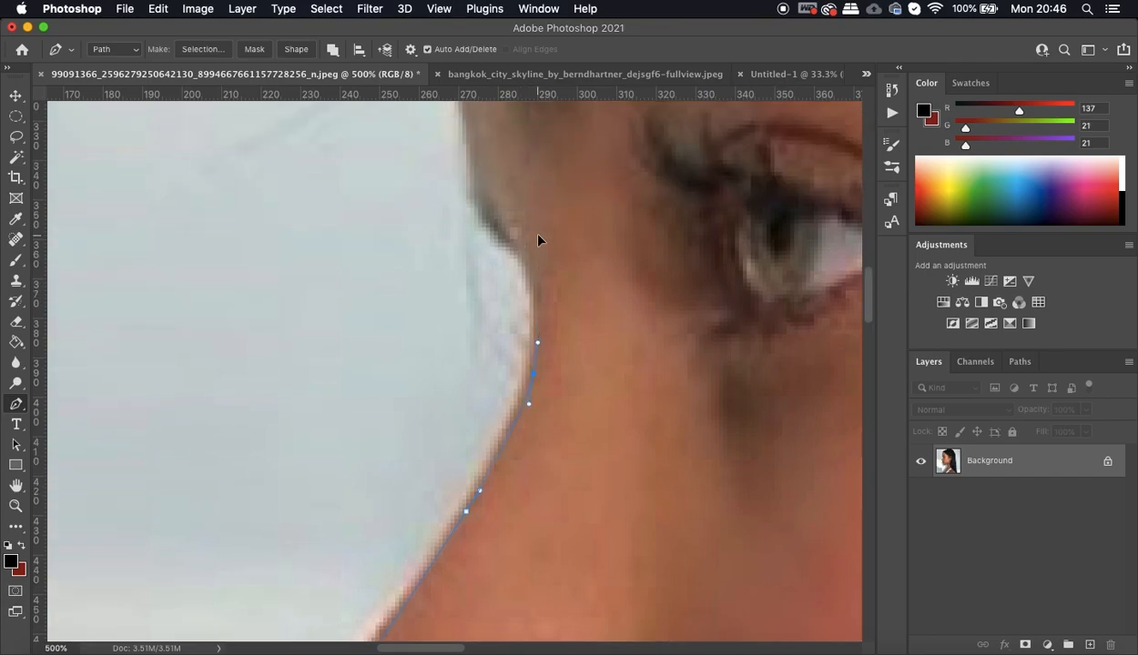
left_click(540, 305)
left_click_drag(518, 255, 507, 246)
left_click_drag(474, 199, 472, 169)
scroll(472, 166, "up", 5)
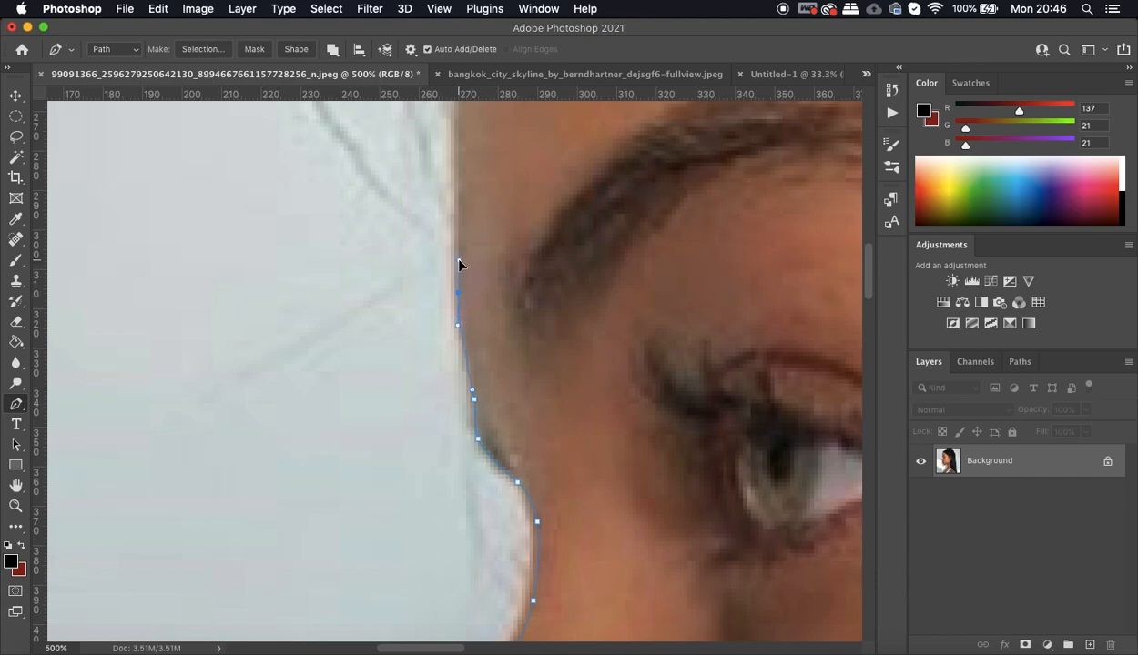
scroll(460, 264, "up", 3)
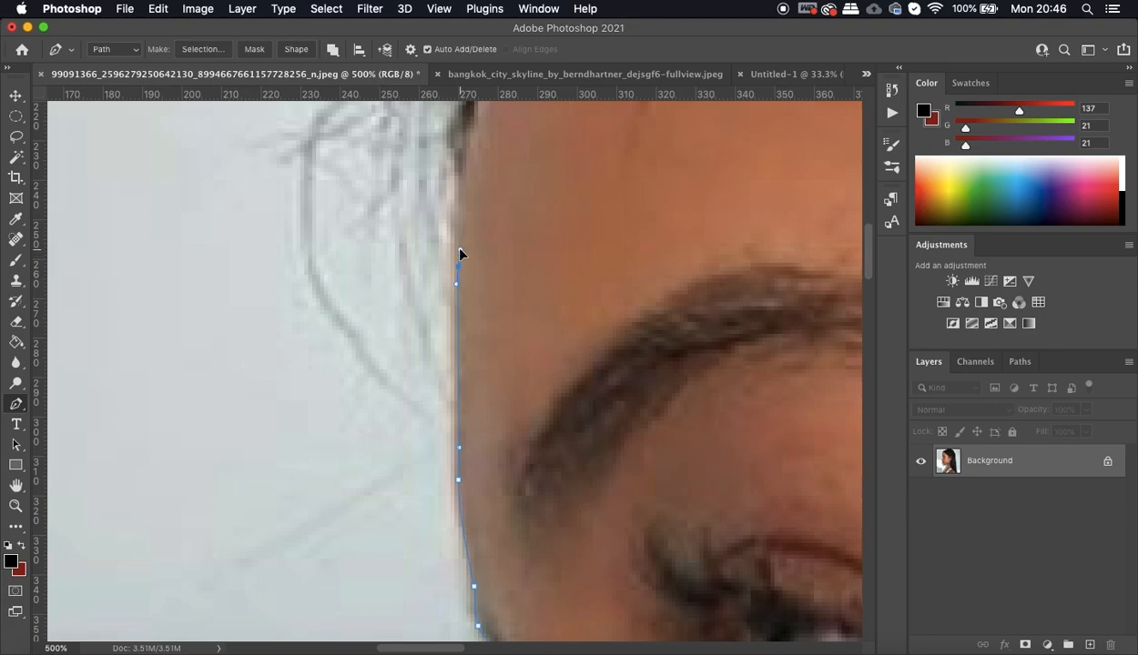
- Trace the path along the front hairline from the upper forehead, leaving the loose flyaway hairs outside
scroll(460, 254, "up", 5)
scroll(470, 305, "right", 1)
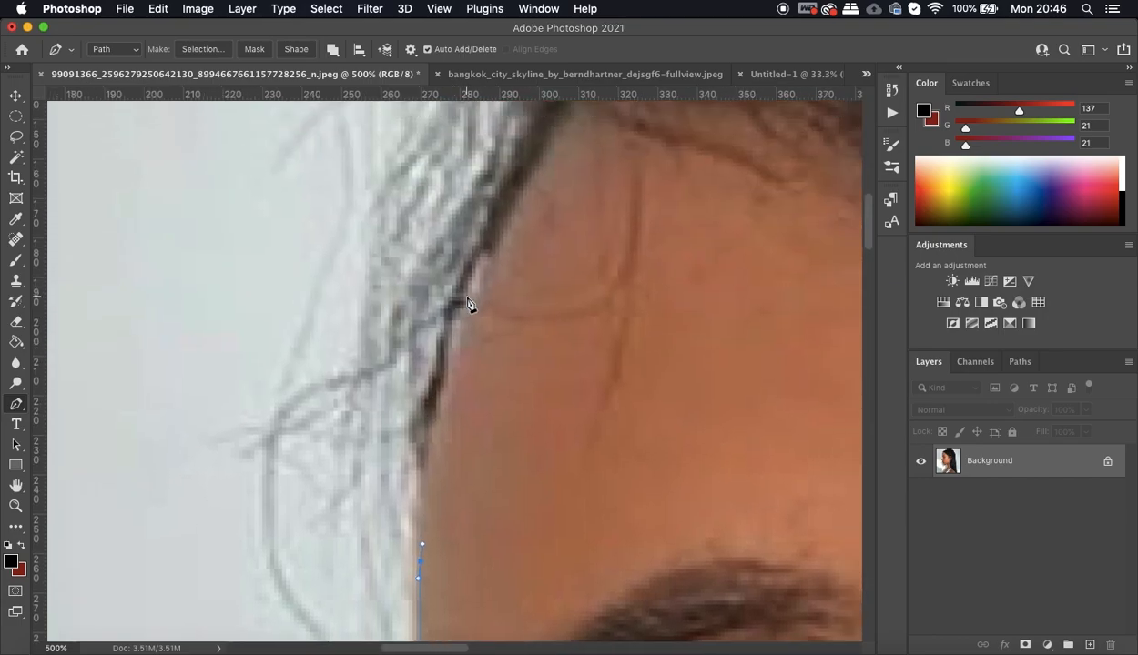
key("super+minus")
scroll(469, 351, "up", 2)
scroll(470, 352, "up", 1)
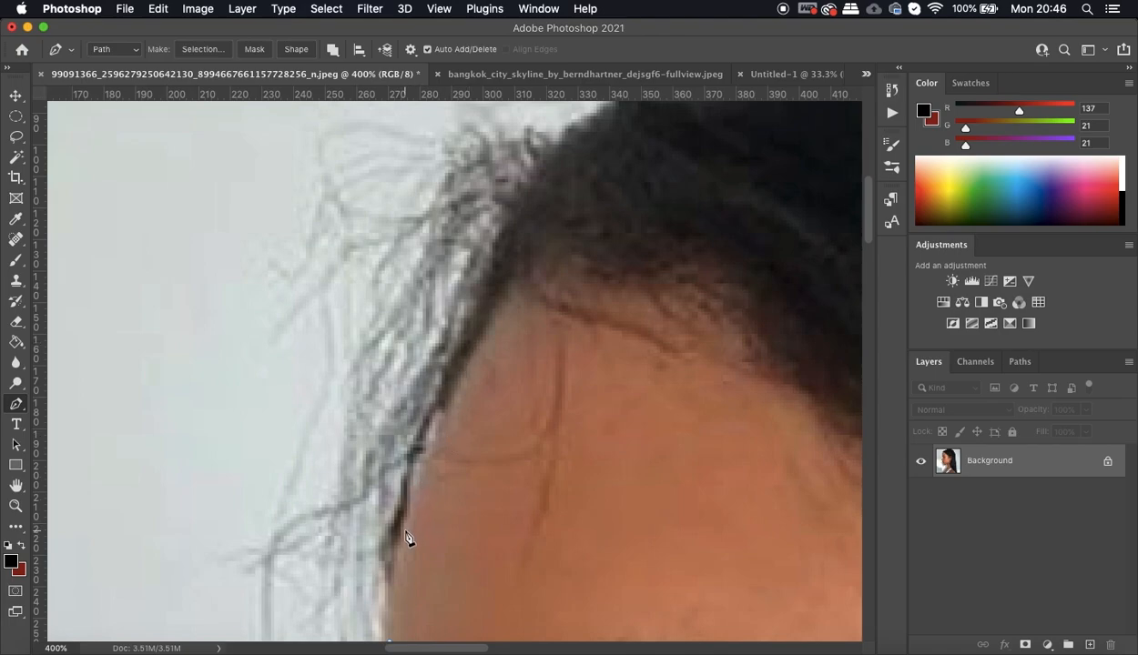
left_click_drag(407, 528, 423, 467)
left_click_drag(457, 357, 543, 157)
left_click(482, 300)
- Continue the path along the front edge of the hair, following its uneven outline toward the crown
scroll(557, 159, "up", 3)
scroll(557, 159, "right", 2)
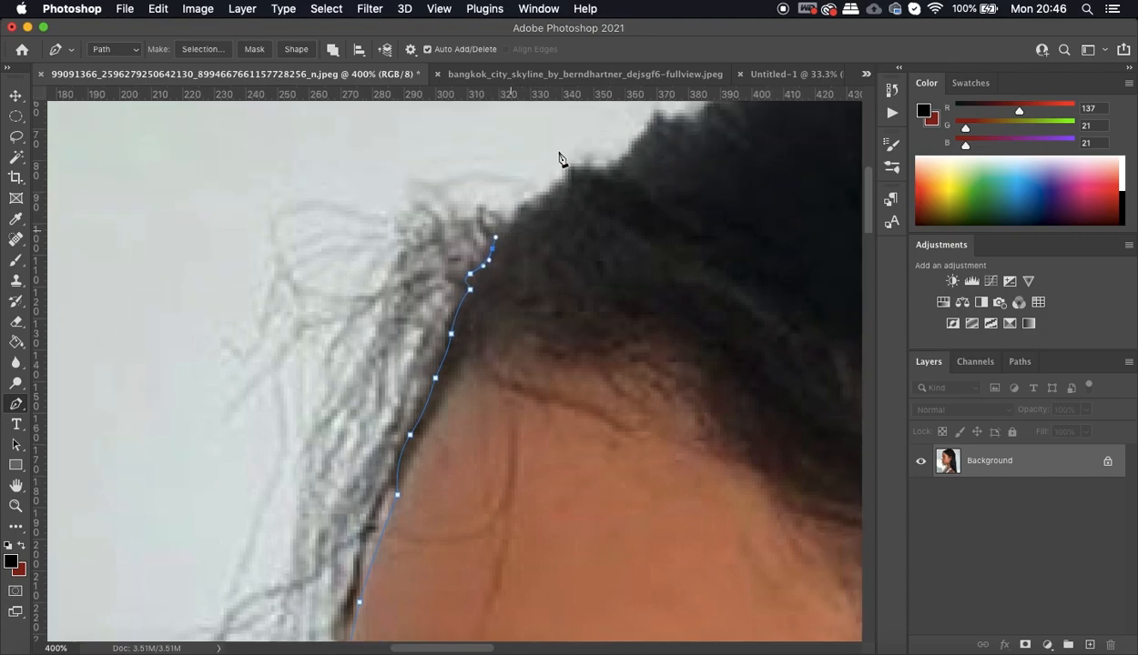
left_click(495, 249)
left_click_drag(495, 249, 590, 199)
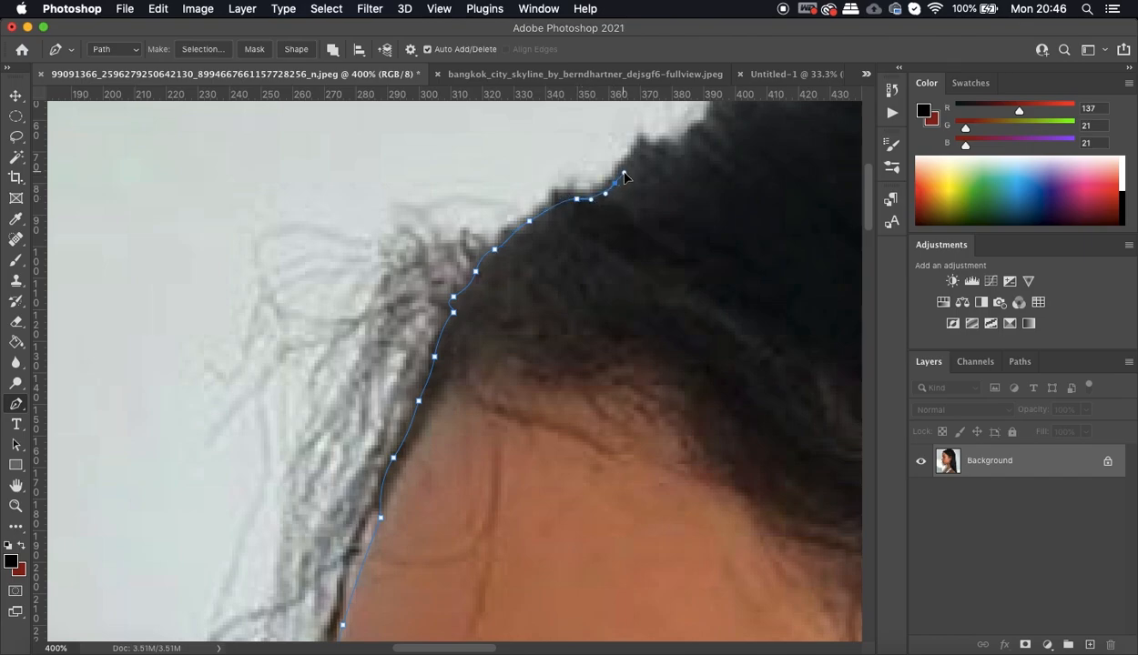
scroll(627, 174, "up", 3)
scroll(627, 174, "right", 3)
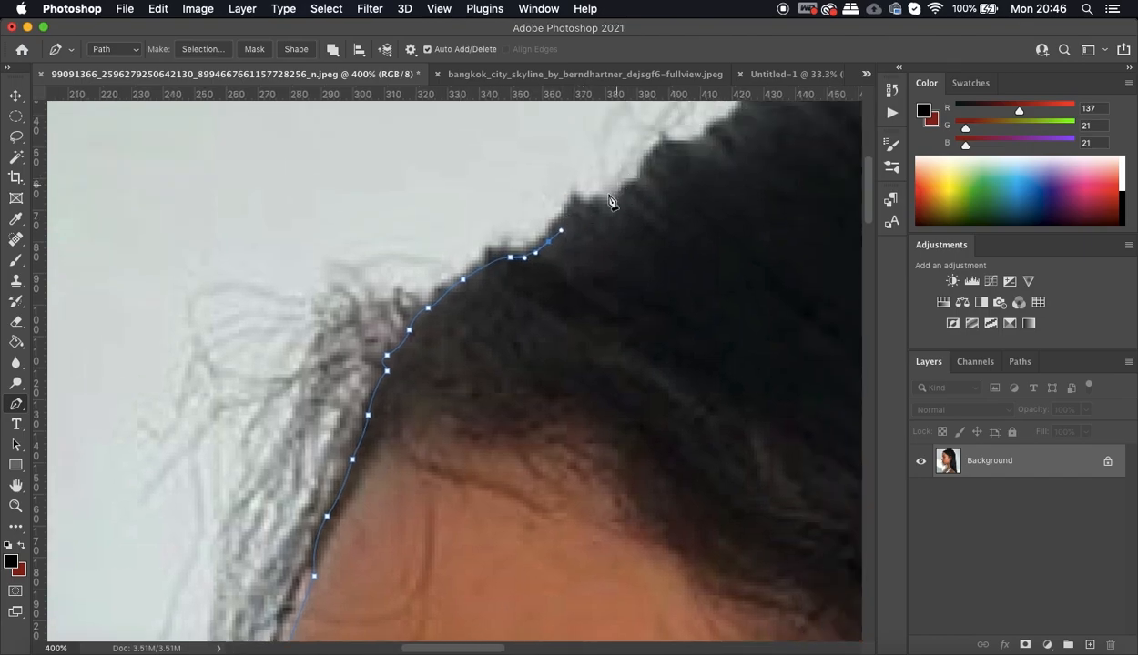
left_click_drag(588, 210, 642, 187)
- Extend the path over the next bumps of the hair outline, keeping it just inside the dark hair
scroll(642, 187, "up", 3)
scroll(643, 187, "right", 3)
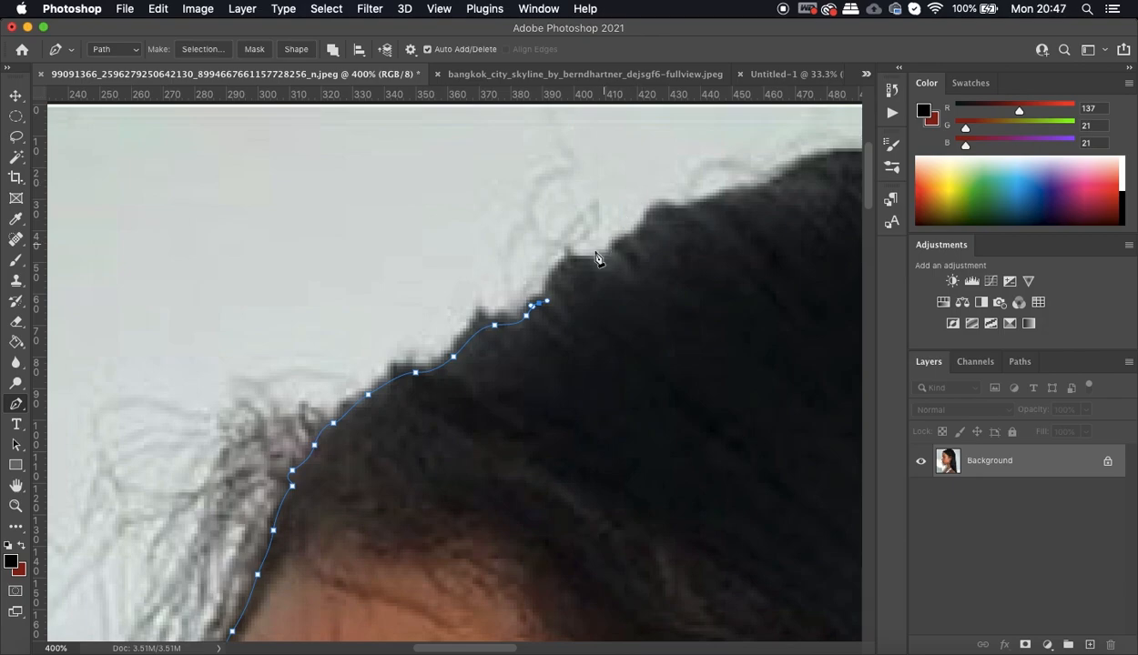
left_click_drag(577, 266, 601, 262)
key("super+equal")
key("super+minus")
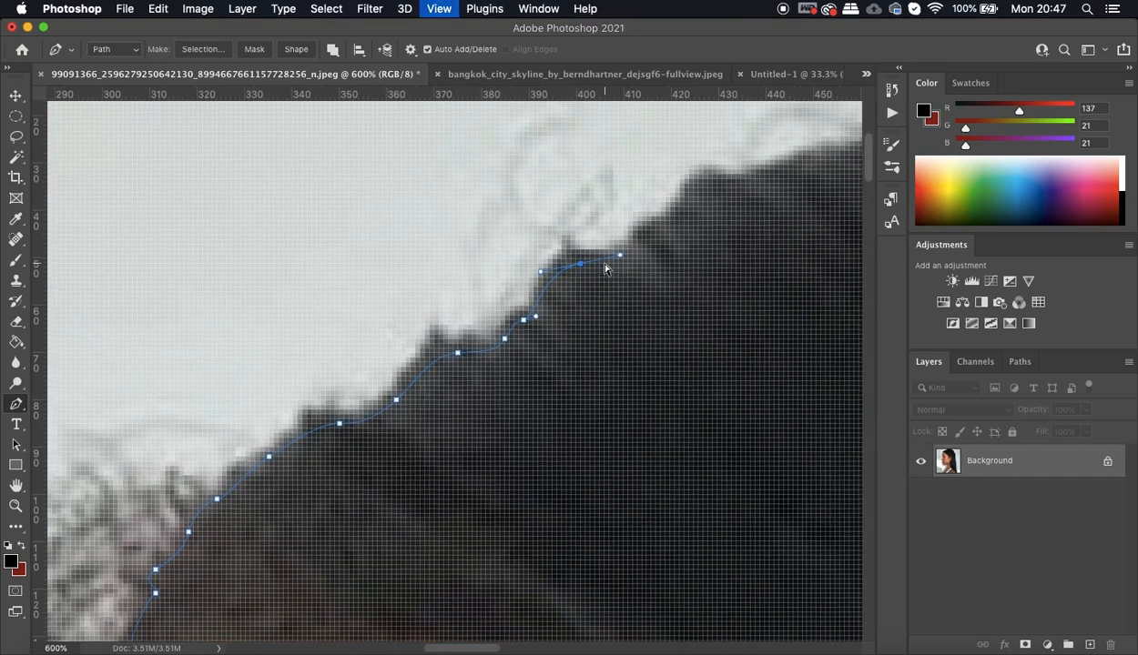
left_click(611, 265)
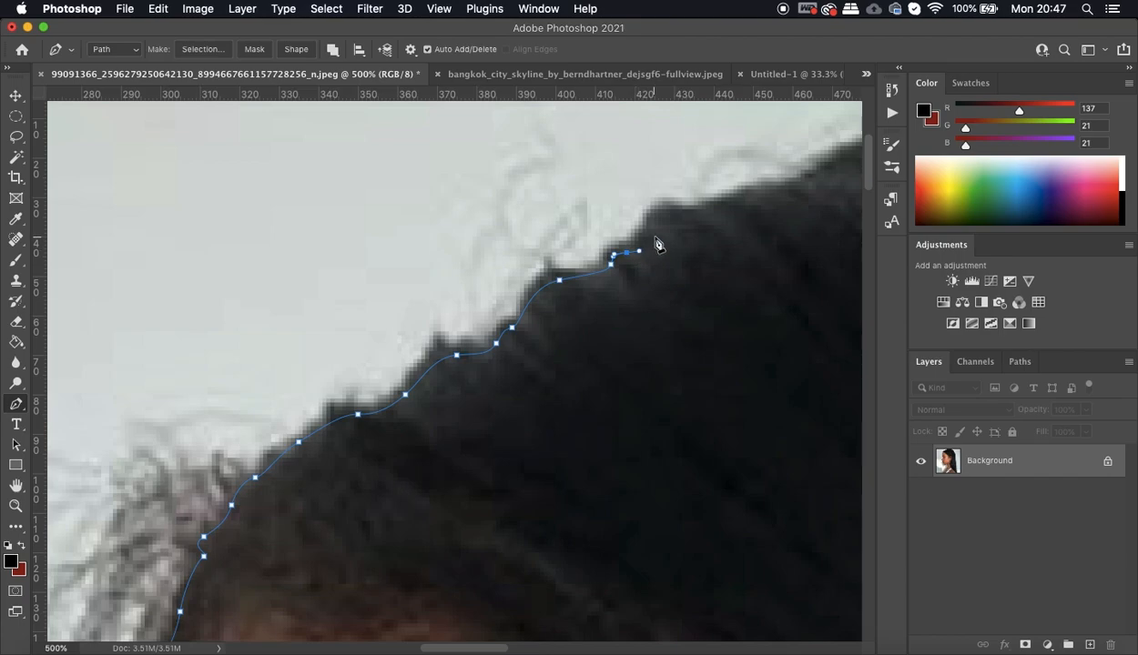
left_click_drag(657, 229, 714, 209)
- Trace the path along the smoother top of the head up to near the image's upper edge
scroll(715, 213, "right", 7)
scroll(714, 213, "up", 1)
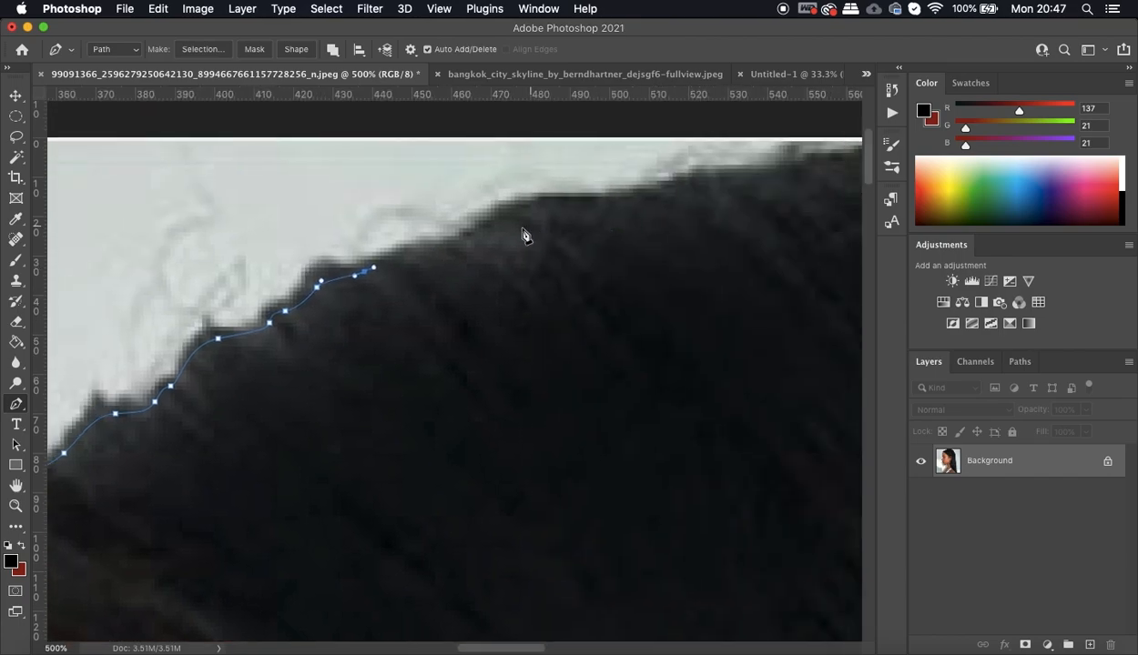
left_click_drag(458, 241, 675, 187)
scroll(678, 192, "right", 5)
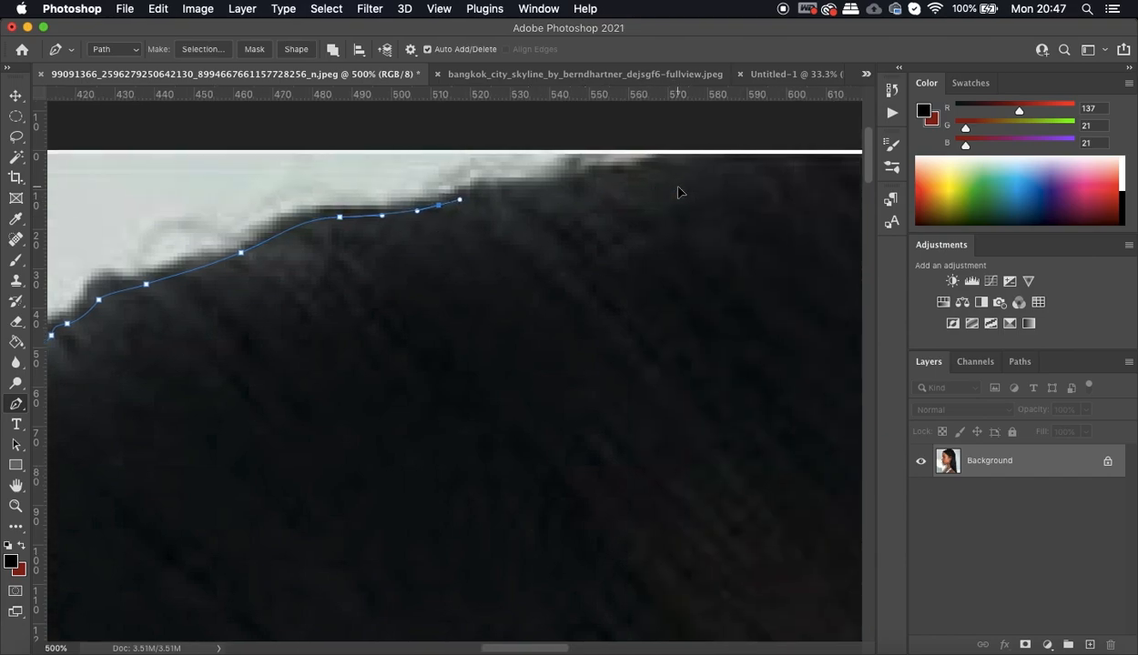
left_click_drag(535, 189, 552, 183)
key("super+minus")
key("super+minus")
key("super+minus")
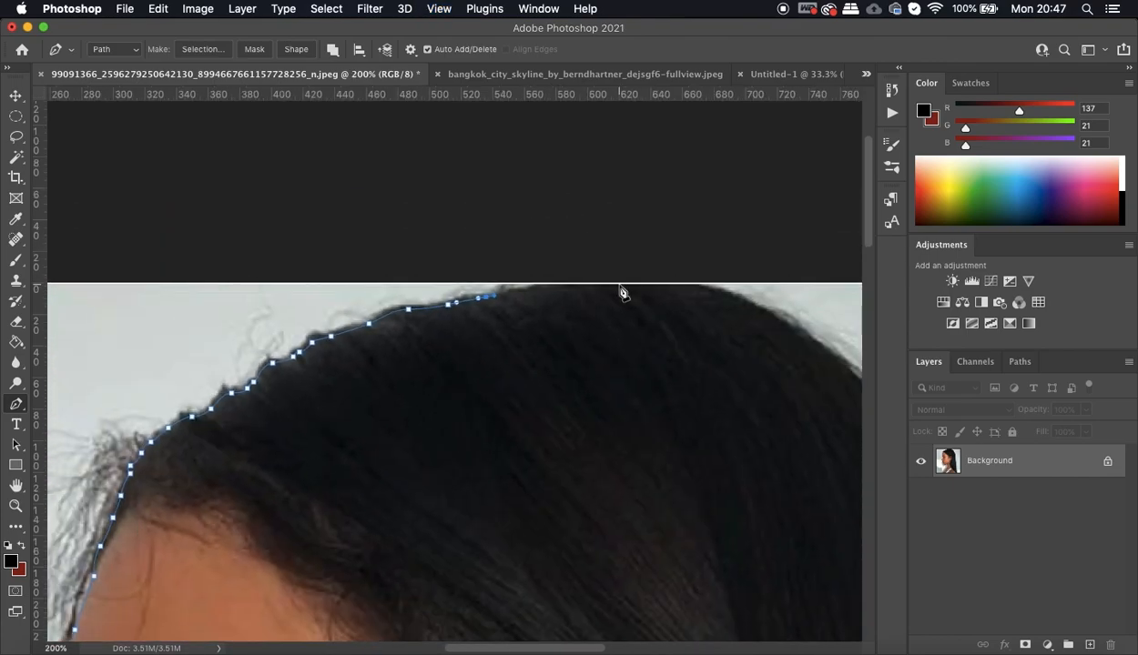
- Curve the path over the crown and down the start of the back of the head, just inside the hair edge
left_click_drag(649, 291, 691, 297)
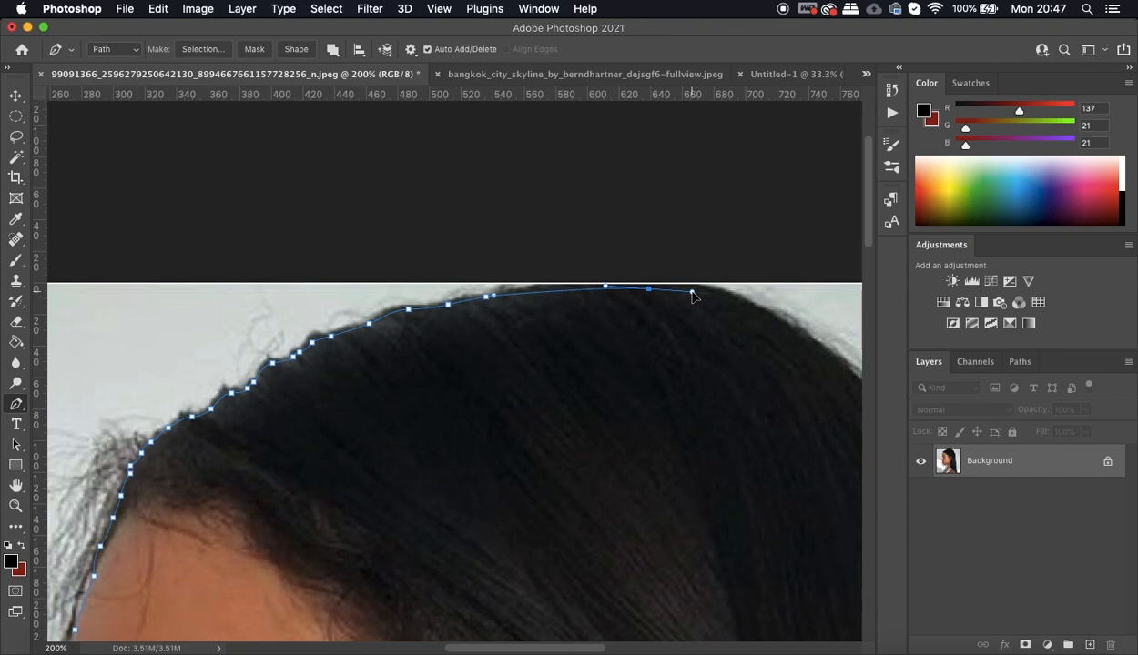
scroll(692, 294, "right", 3)
left_click_drag(707, 333, 746, 362)
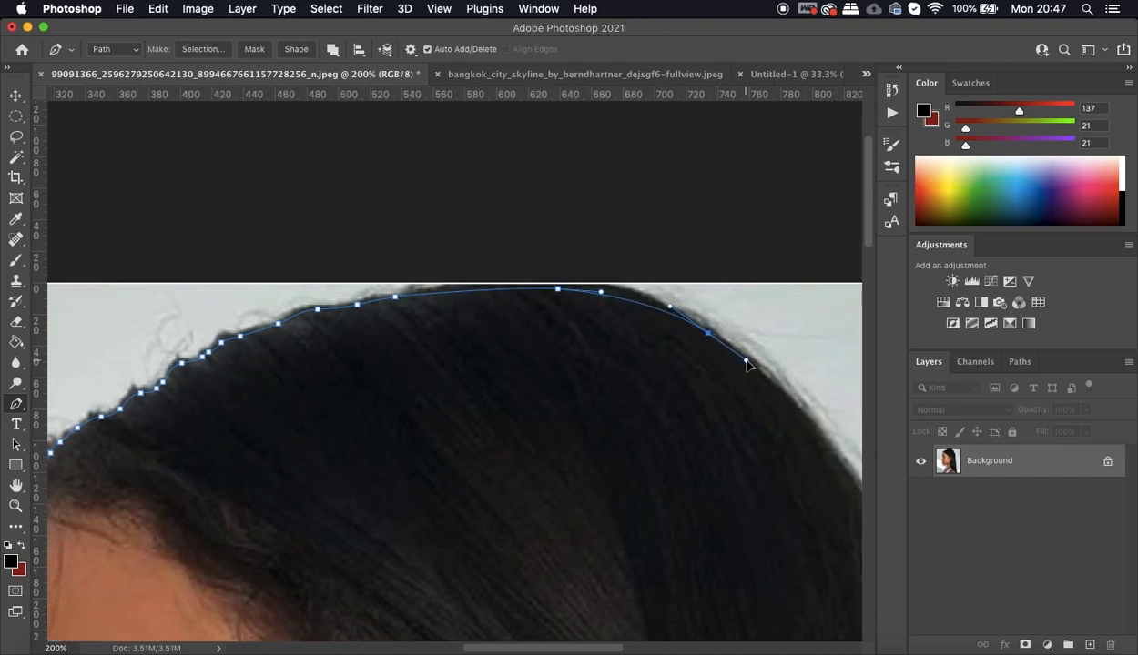
scroll(747, 363, "right", 6)
scroll(746, 363, "down", 4)
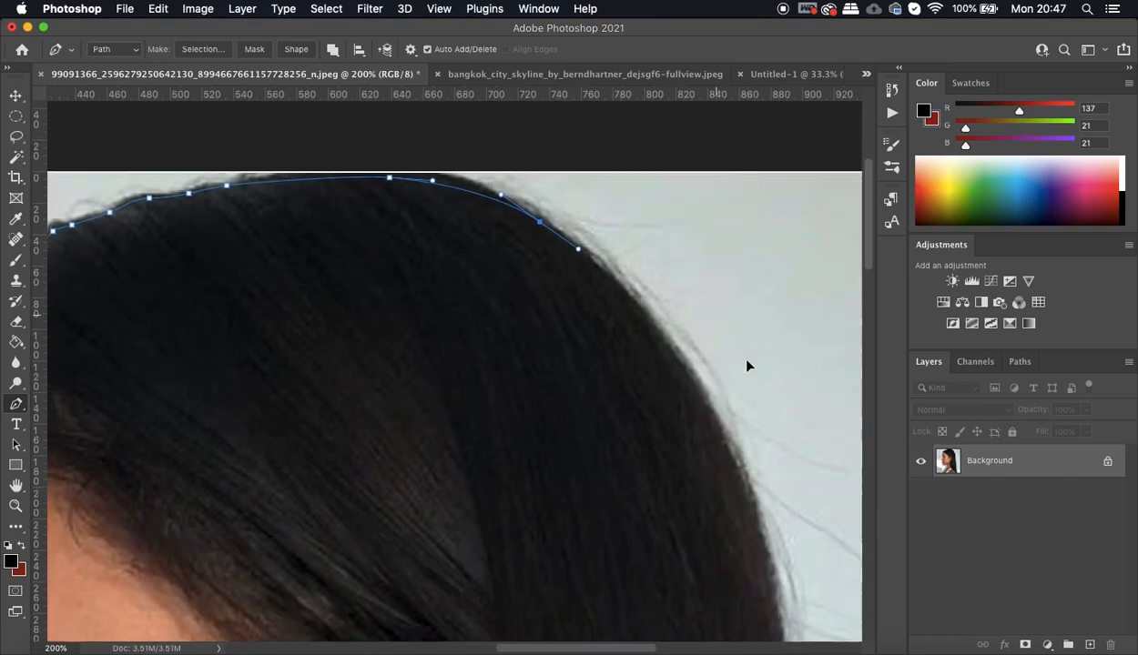
- Continue the path down the long back edge of the hair with smooth curves, leaving the loose strands outside
left_click_drag(693, 389, 727, 612)
scroll(727, 468, "down", 5)
scroll(727, 468, "right", 1)
scroll(742, 537, "down", 5)
scroll(743, 537, "right", 1)
scroll(742, 572, "down", 7)
scroll(741, 571, "right", 2)
scroll(727, 614, "down", 8)
scroll(727, 614, "right", 1)
- Trace the path along the lower hair tips to just past the image's bottom edge
mouse_move(728, 568)
left_mouse_down()
mouse_move(734, 620)
mouse_move(708, 594)
mouse_move(708, 608)
left_mouse_up()
scroll(734, 617, "down", 5)
scroll(733, 617, "right", 1)
scroll(708, 615, "down", 6)
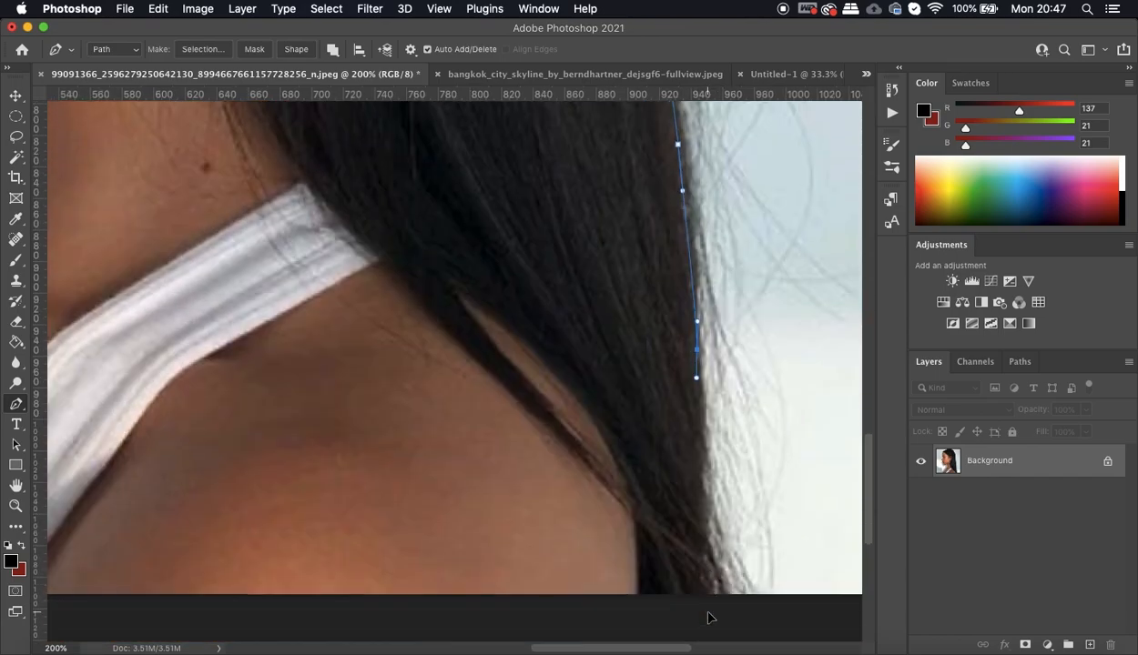
left_click_drag(698, 435, 709, 607)
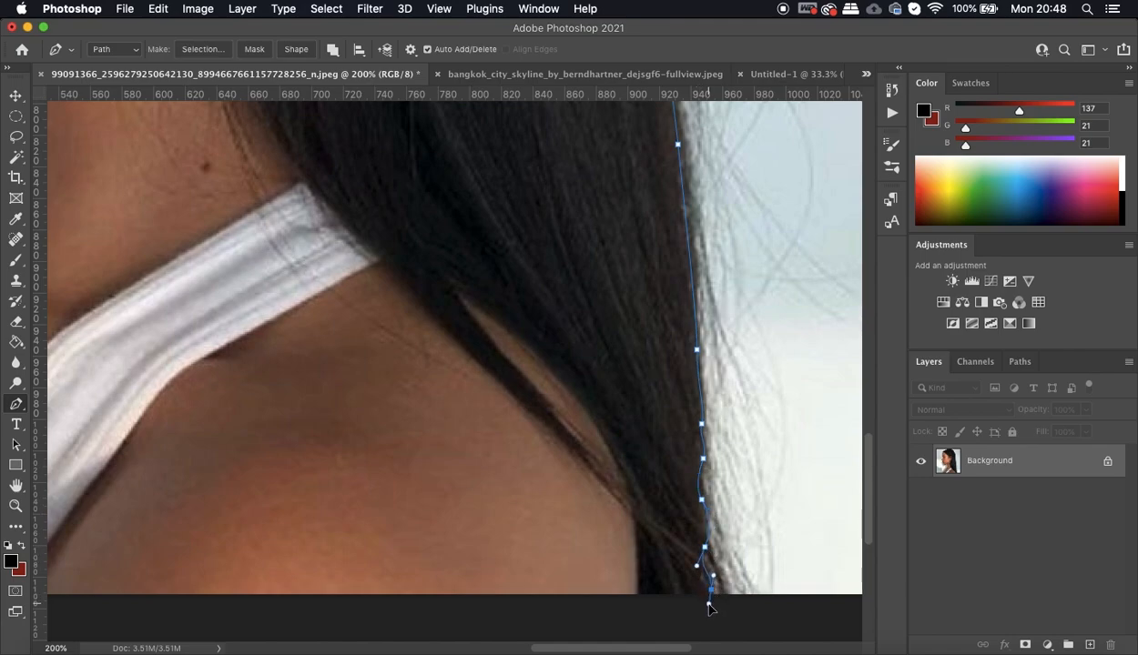
- Run the path below the image's bottom edge to the front shoulder and start tracing up the shoulder line
scroll(710, 607, "left", 10)
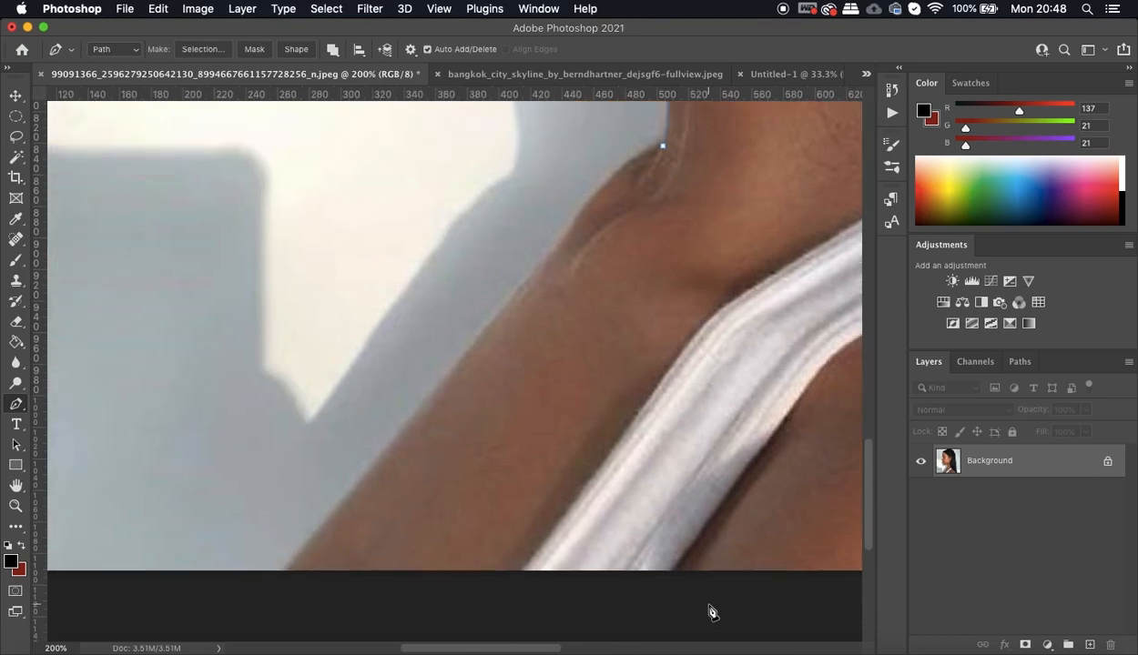
left_click(287, 579)
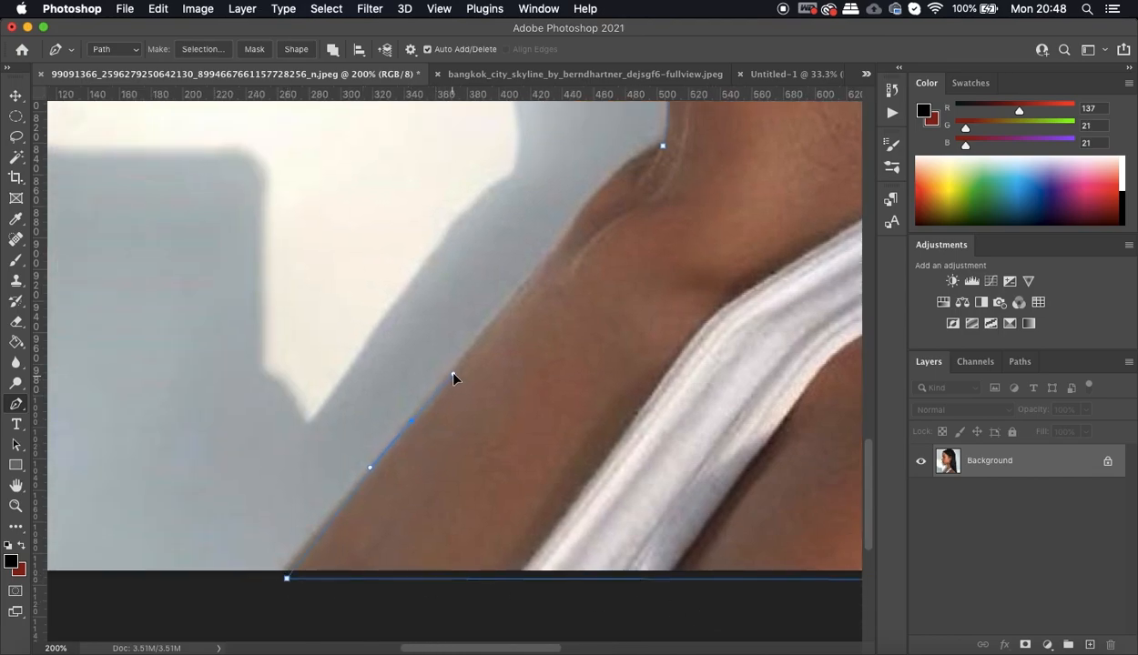
scroll(454, 378, "up", 3)
scroll(453, 378, "right", 2)
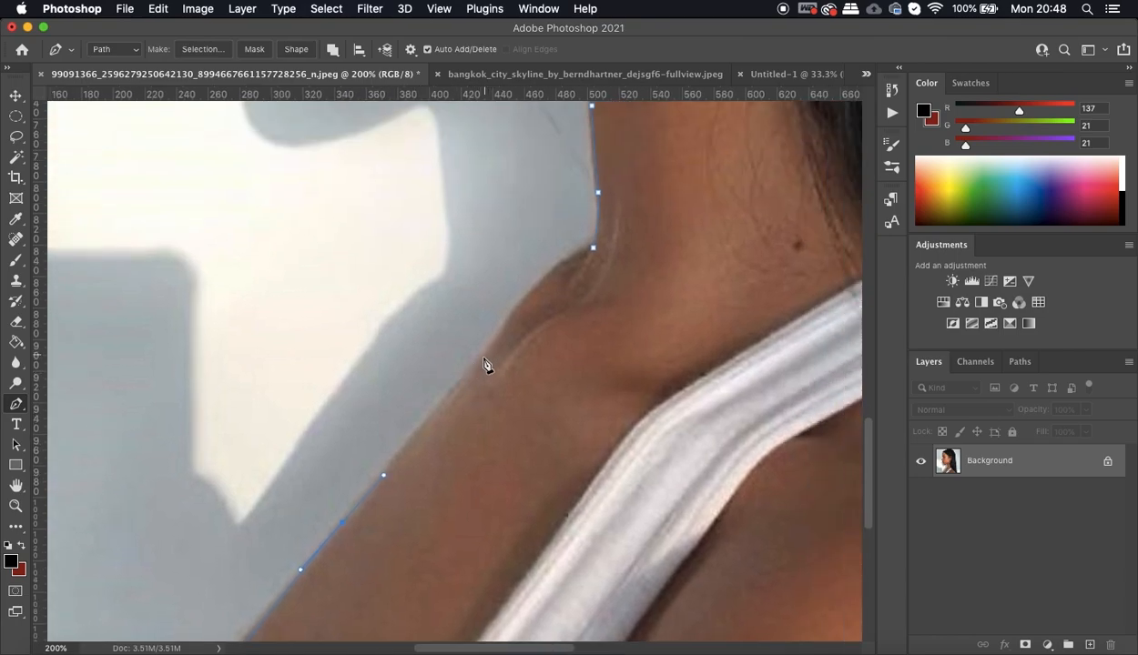
- Trace the rest of the shoulder up to the neck and close the path at its starting anchor point
left_click(499, 331)
left_click_drag(550, 273, 557, 269)
left_click(594, 248)
key("super+minus")
key("super+minus")
key("super+minus")
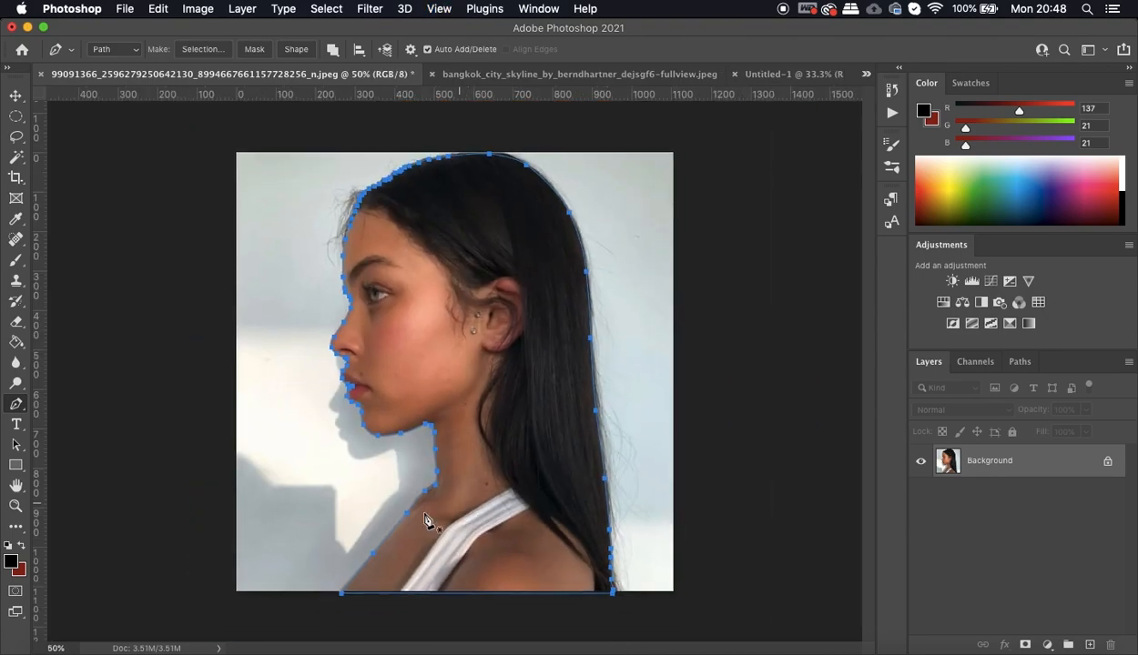
- Set the background color to white (ffffff) and return to the Pen tool
left_click(23, 569)
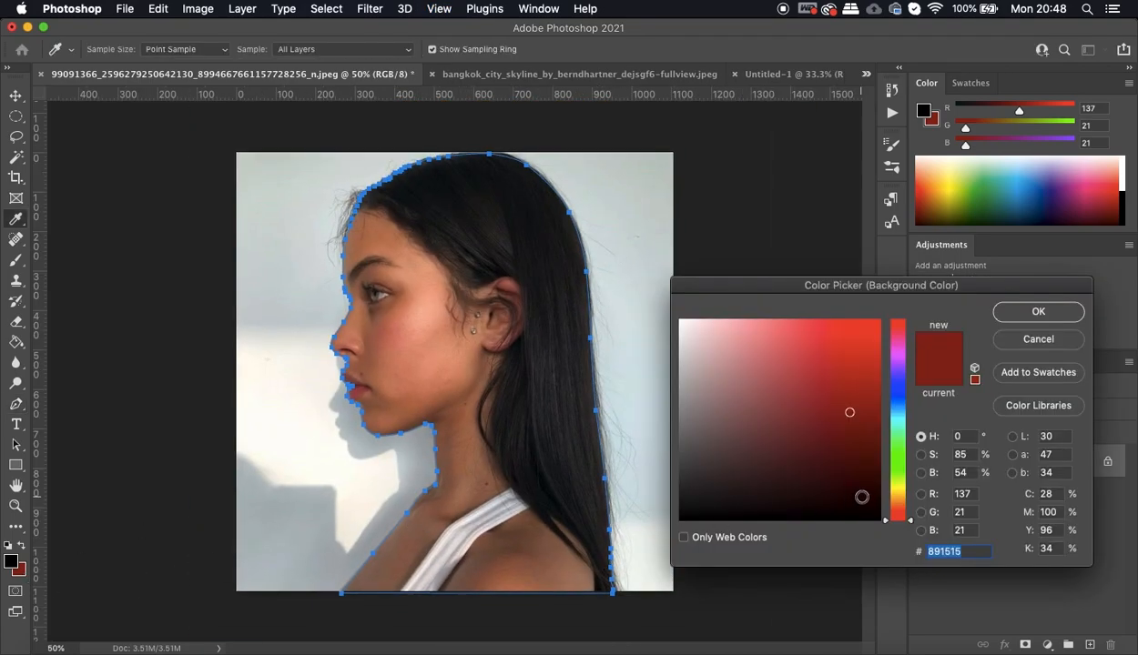
type("ffffff")
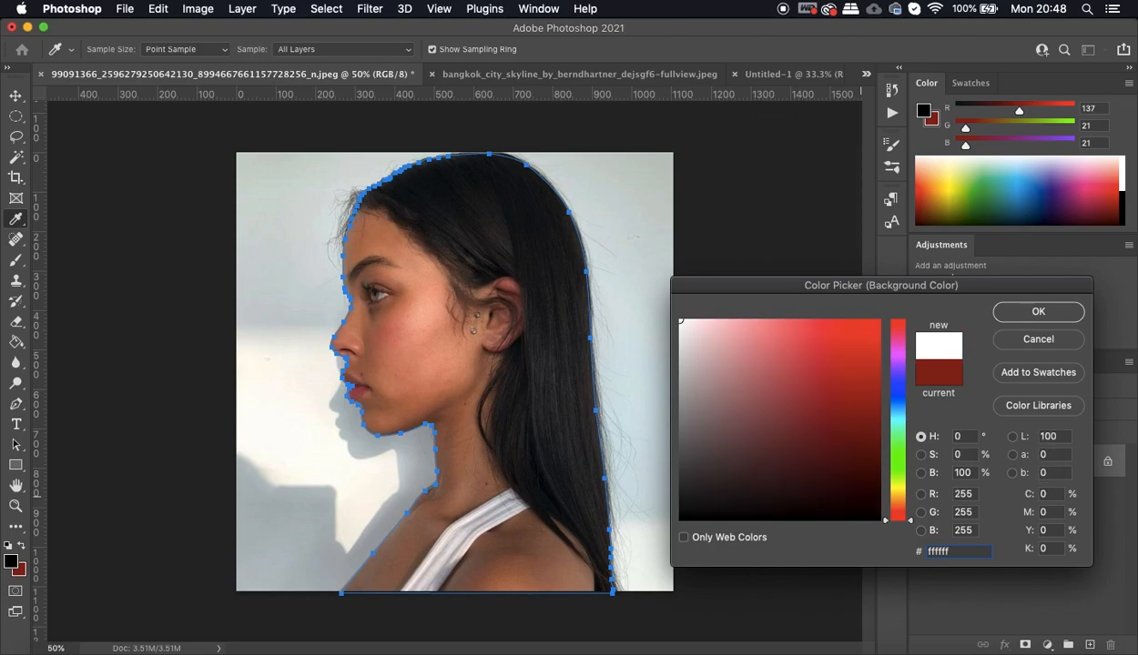
key("Return")
key("p")
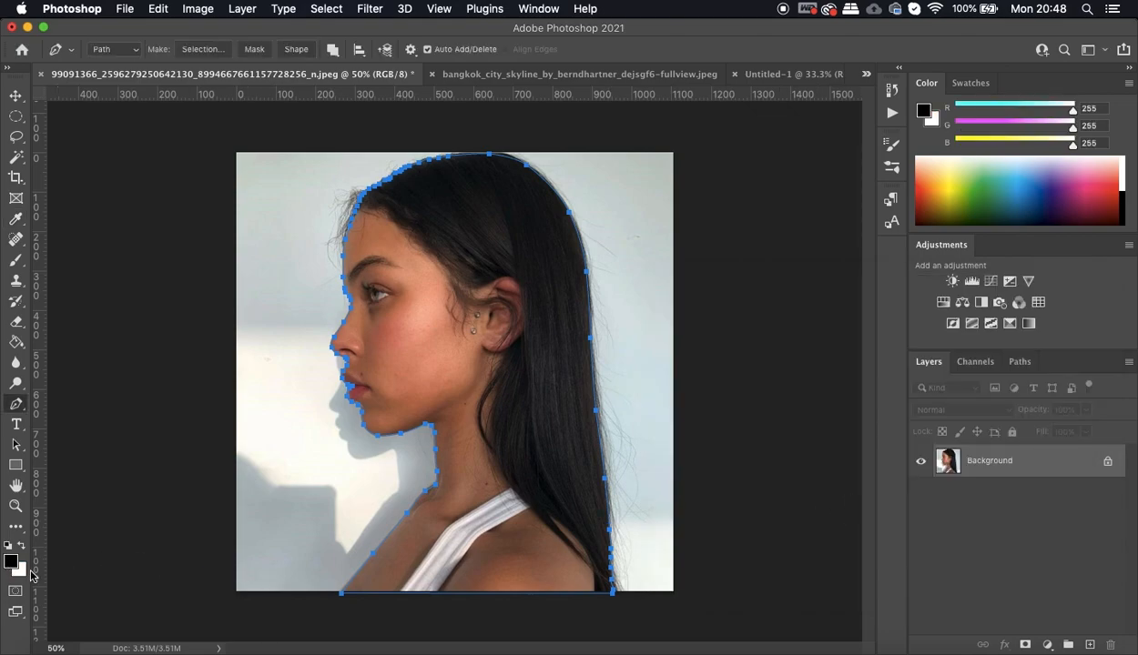
- Convert the closed path into a new anti-aliased selection with a 0-pixel feather and add a layer mask from it
right_click(425, 375)
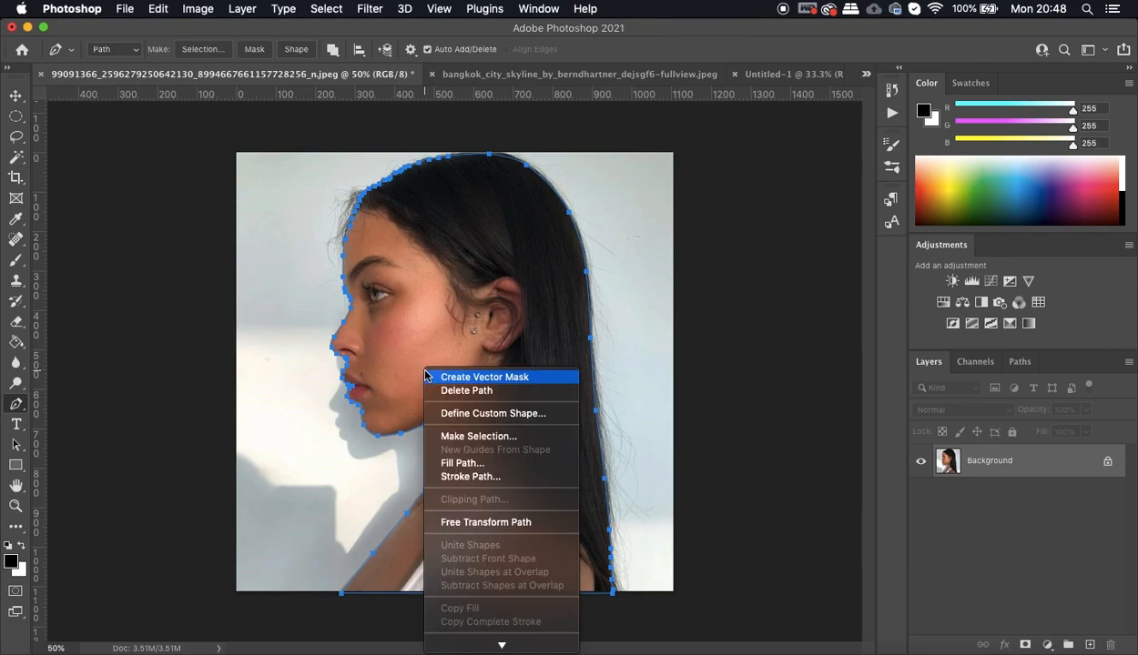
left_click(441, 436)
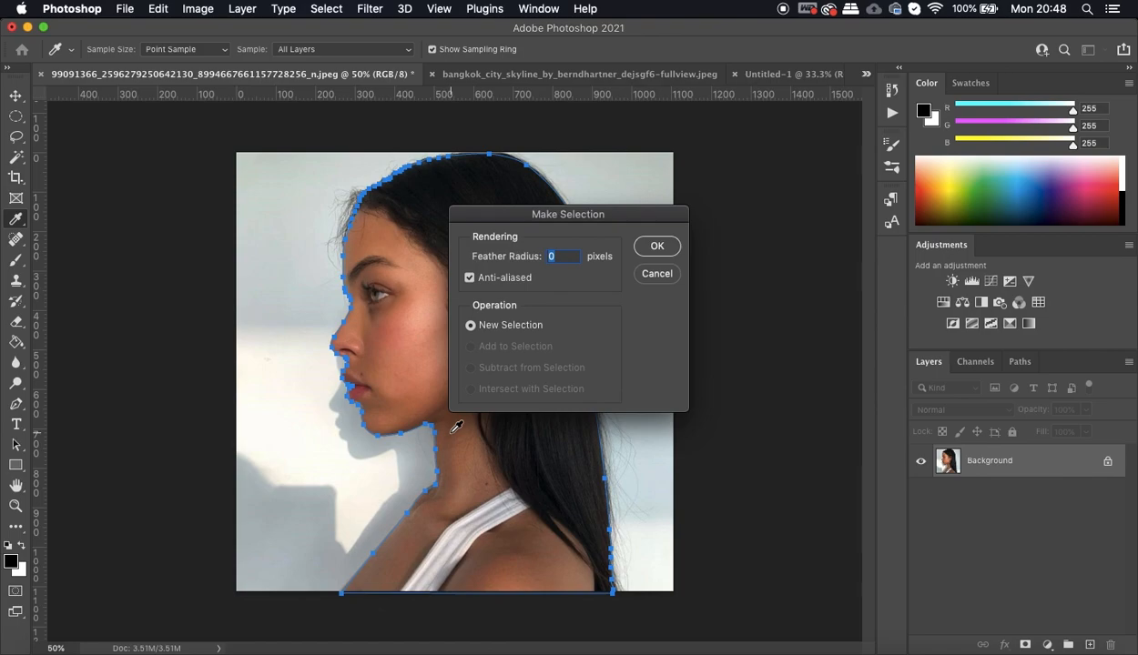
left_click(658, 247)
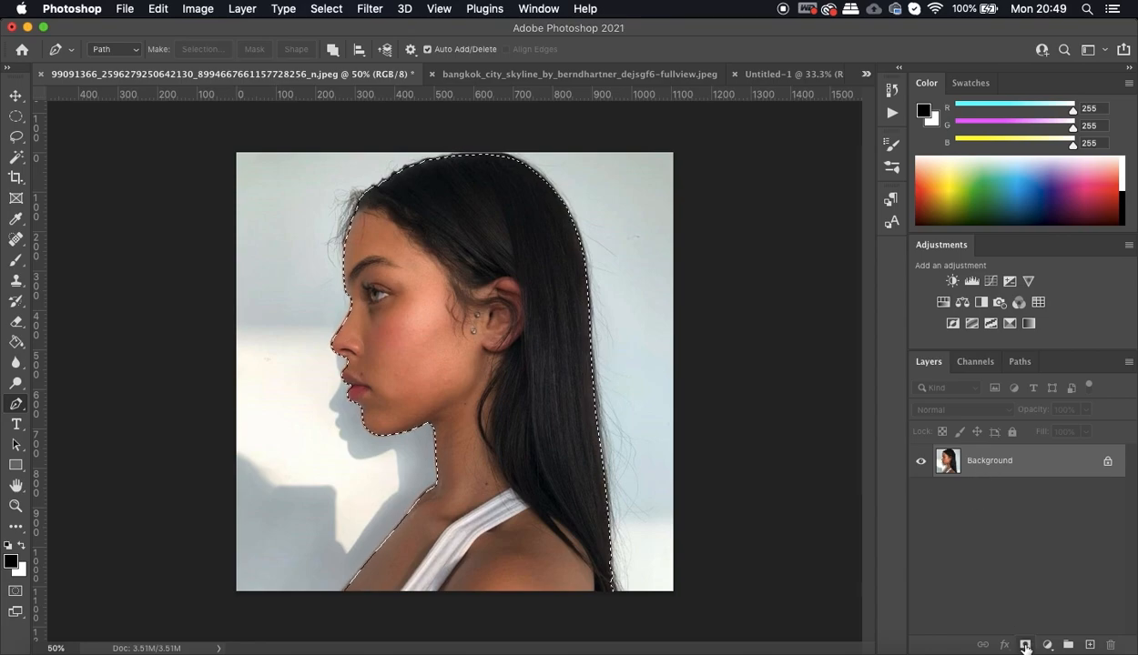
left_click(1026, 644)
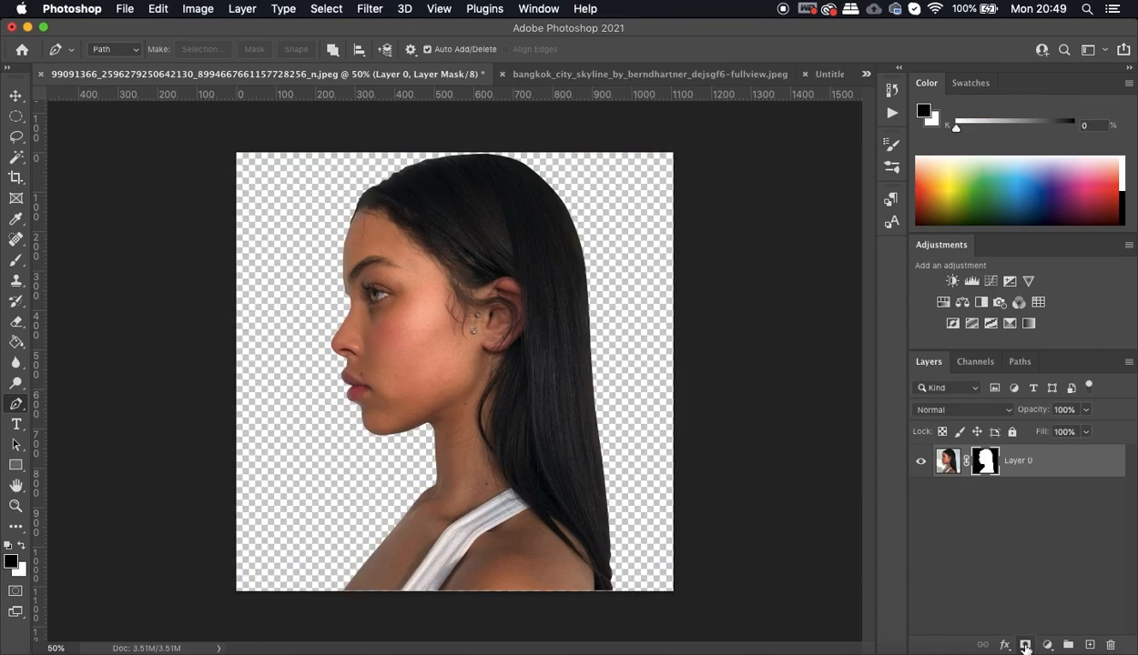
- Disable the woman's layer mask to show the original background, and enable it again
right_click(990, 476)
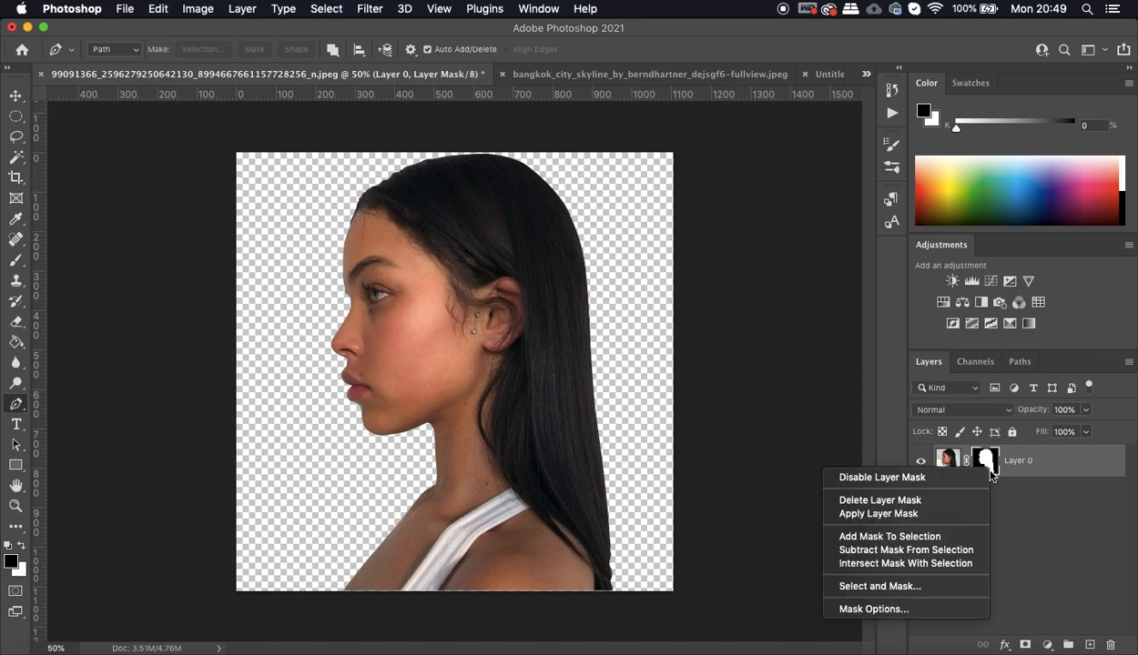
left_click(963, 481)
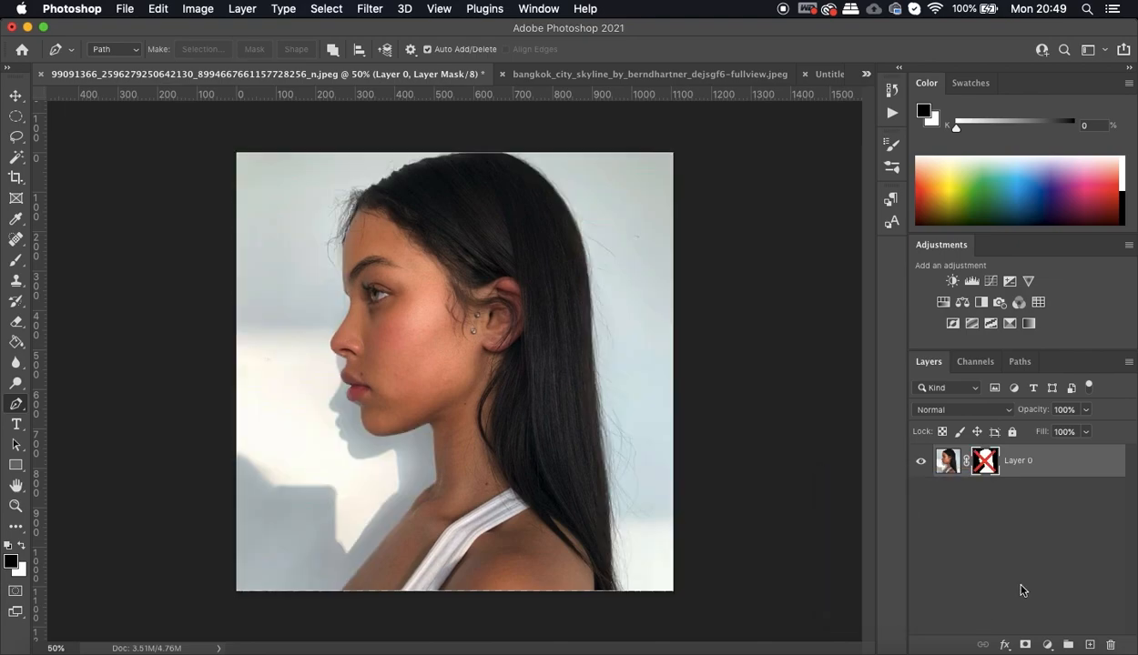
right_click(993, 470)
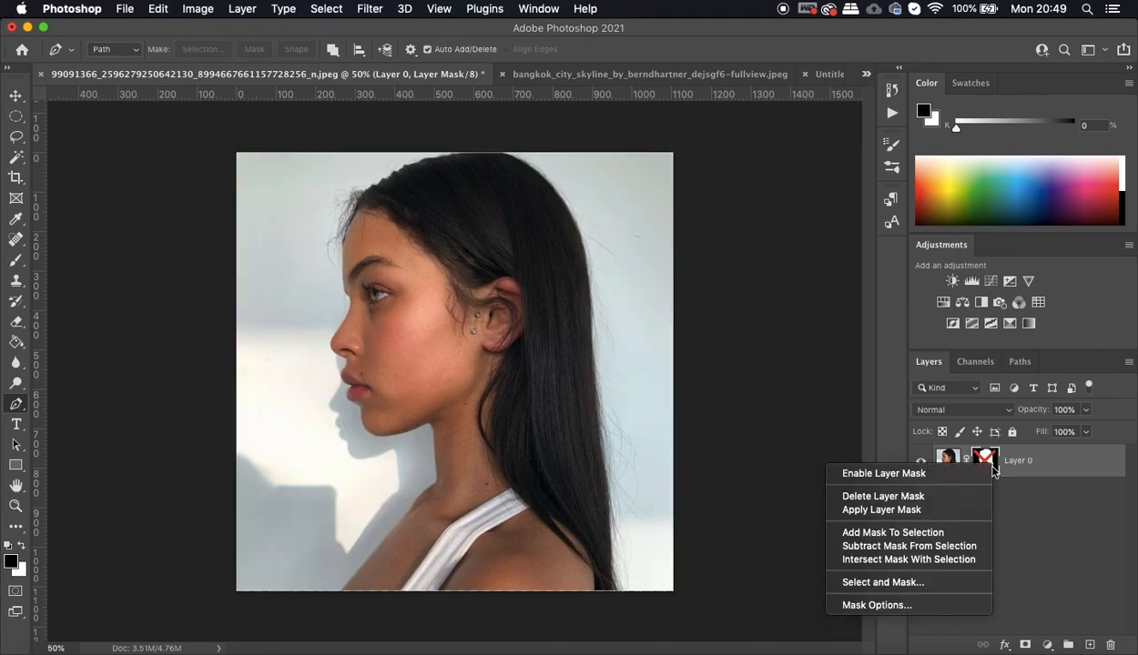
left_click(972, 475)
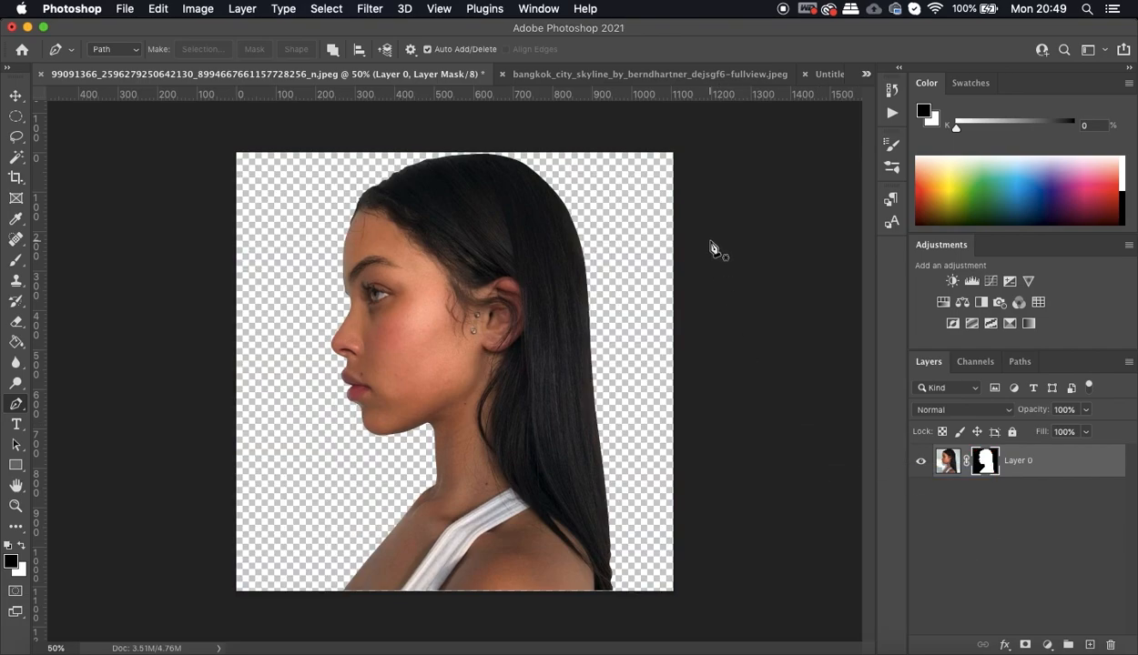
- Copy the whole masked cutout of the woman and paste it into the blank Untitled-1 document
key("super+a")
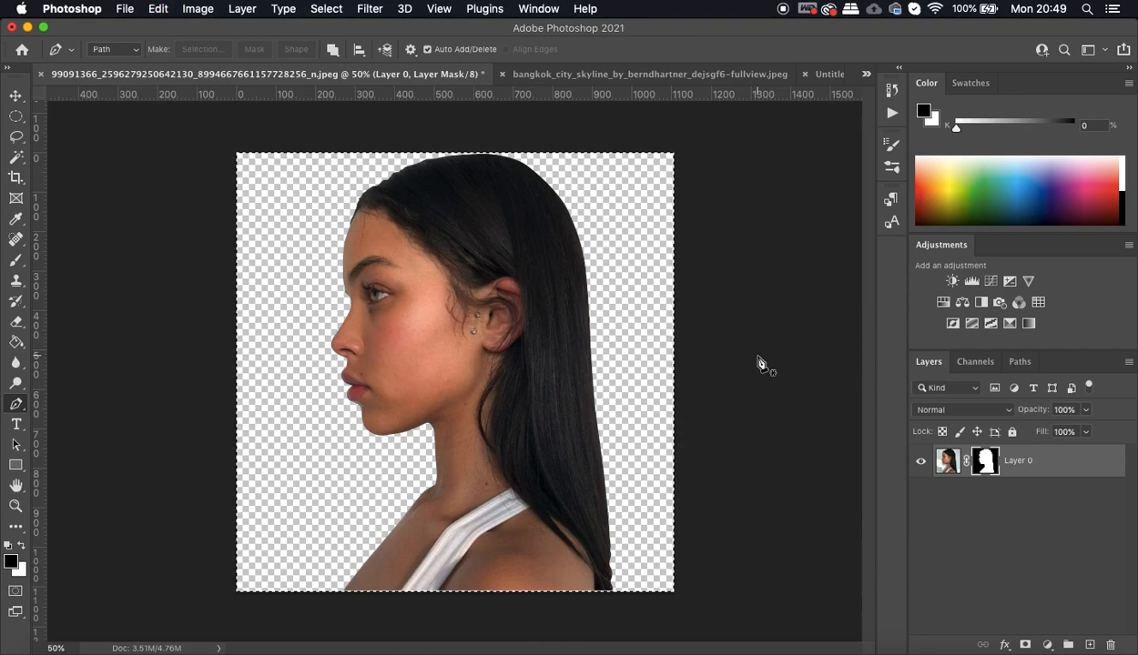
left_click(820, 74)
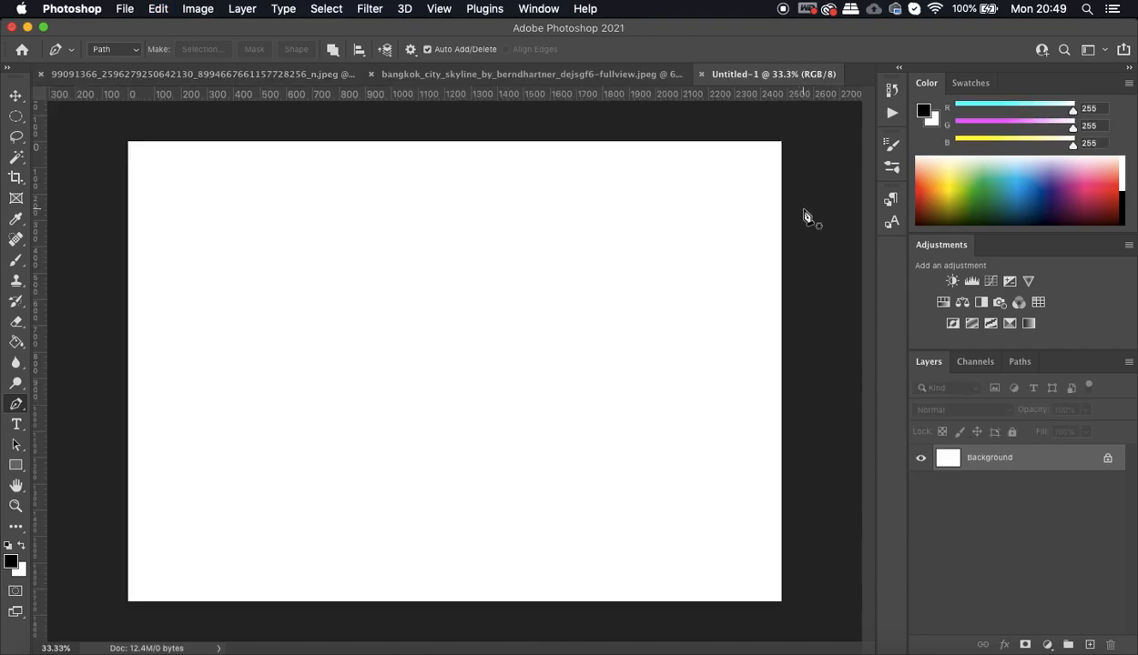
key("super+v")
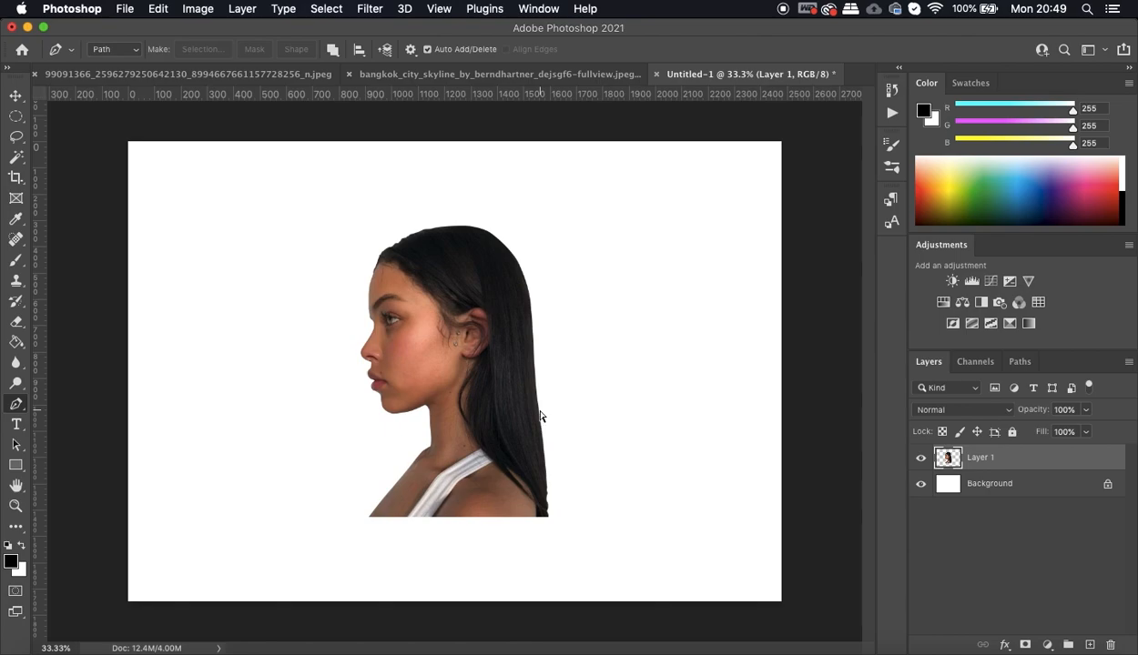
- Scale the pasted woman proportionally to about 151% and position her so the shoulder runs past the canvas's bottom edge
key("super+t")
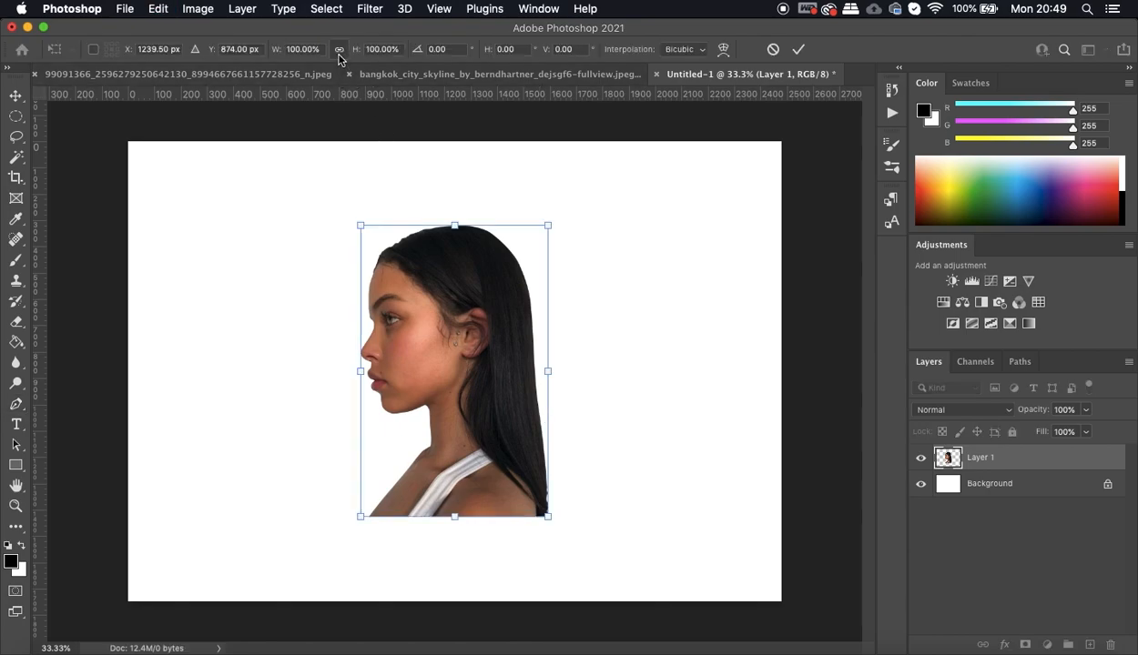
left_click(338, 51)
left_click_drag(548, 373, 643, 364)
left_click_drag(598, 303, 586, 325)
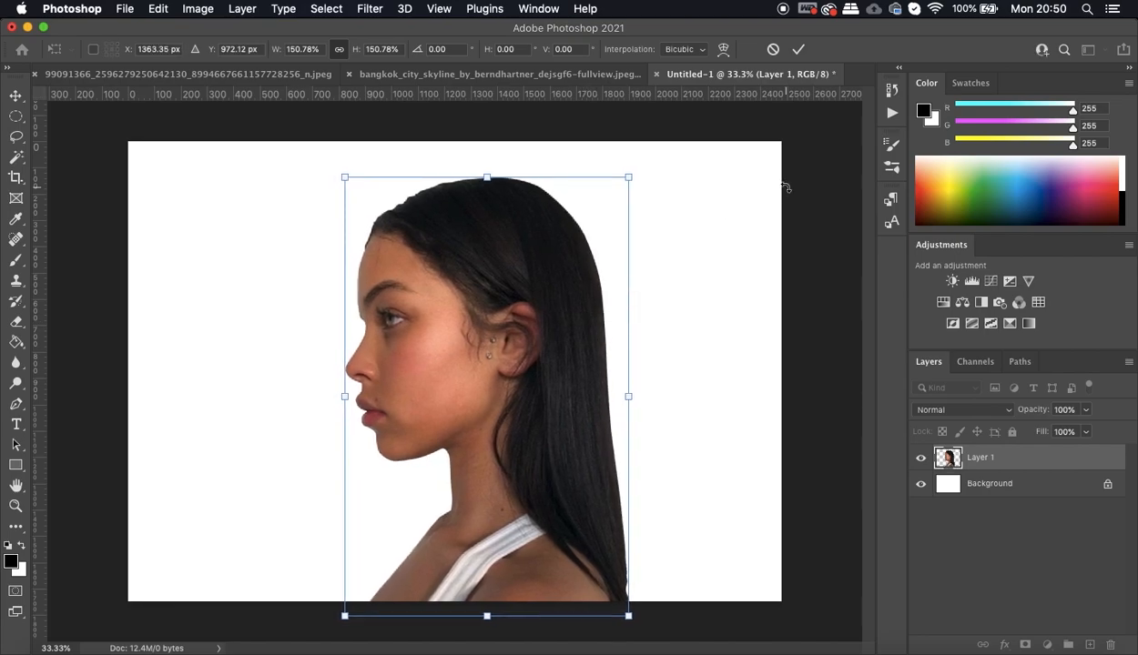
left_click(797, 51)
key("p")
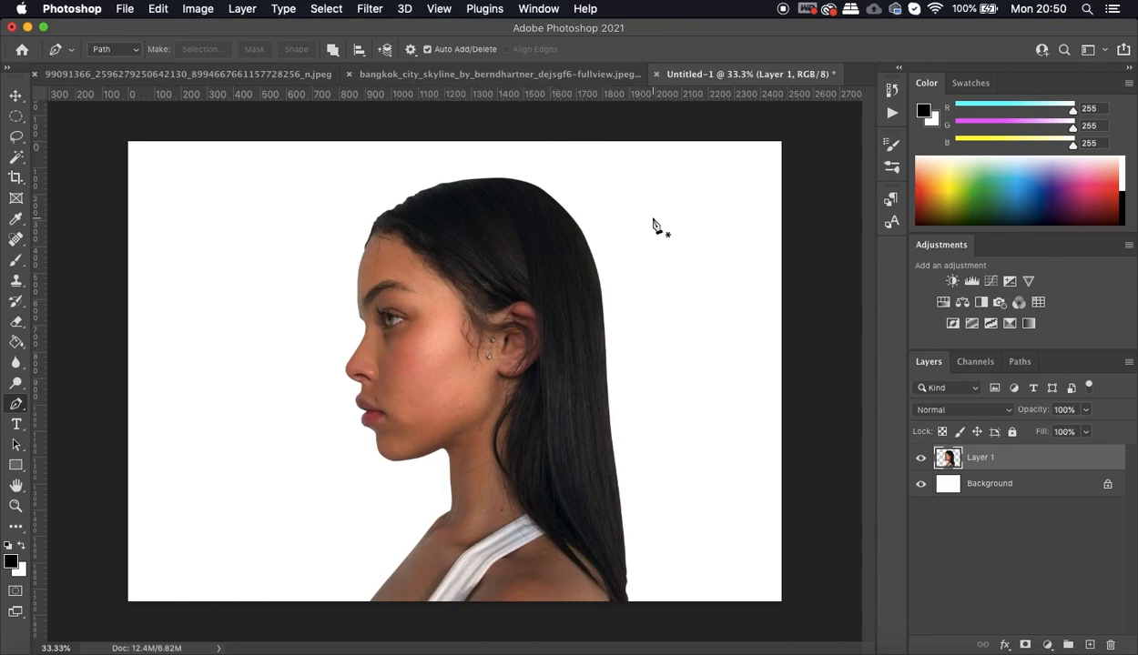
- Rename the woman's layer as Portrait
double_click(983, 459)
type("Portrait")
key("Return")
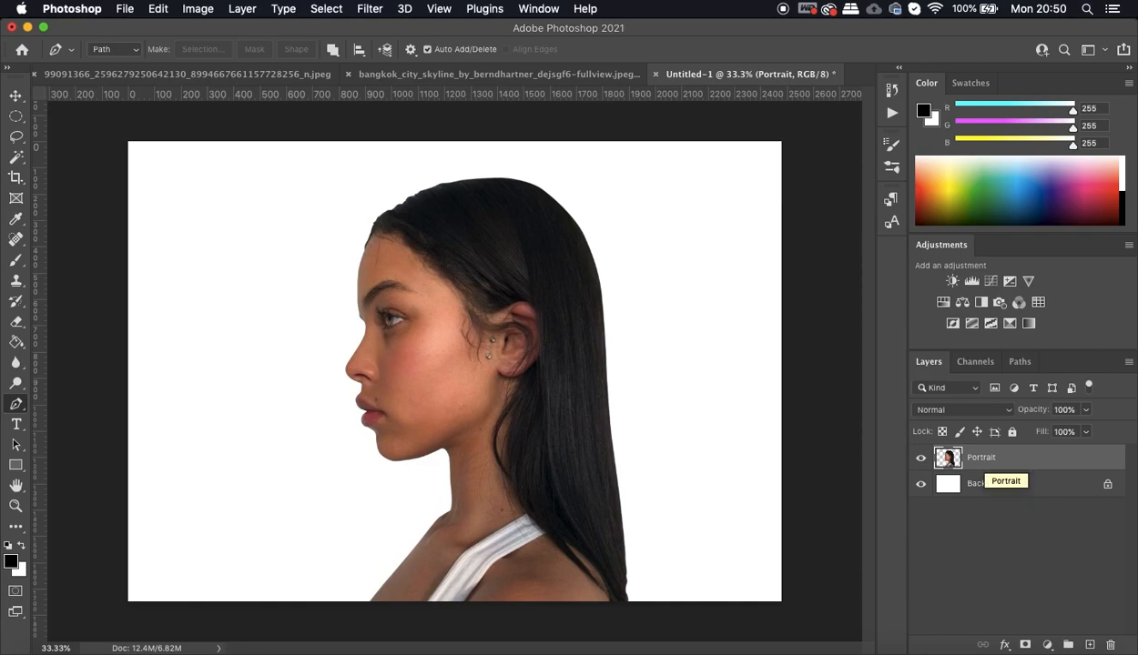
- Copy the entire Bangkok skyline photo and paste it into the Untitled-1 document above the portrait
left_click(552, 77)
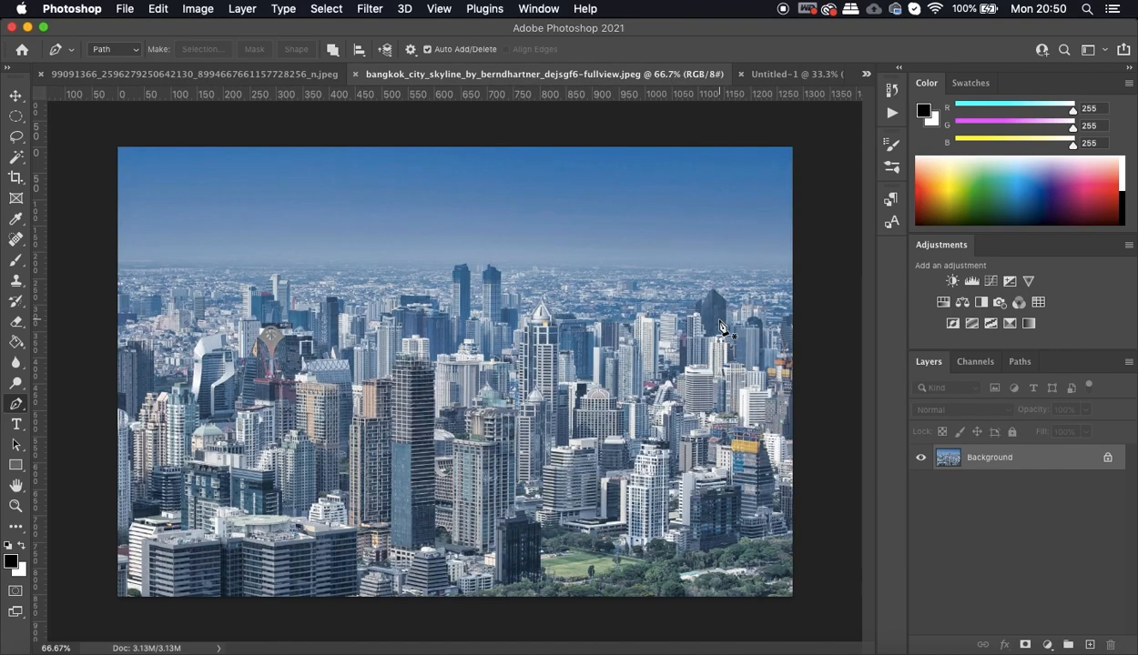
key("super+a")
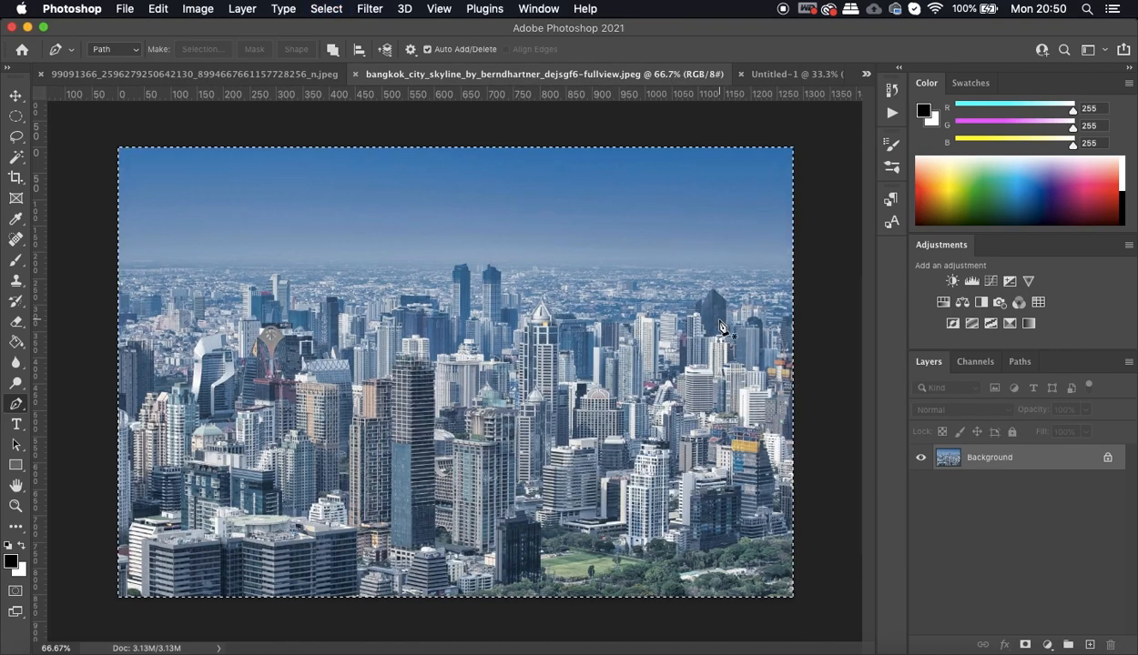
left_click(765, 74)
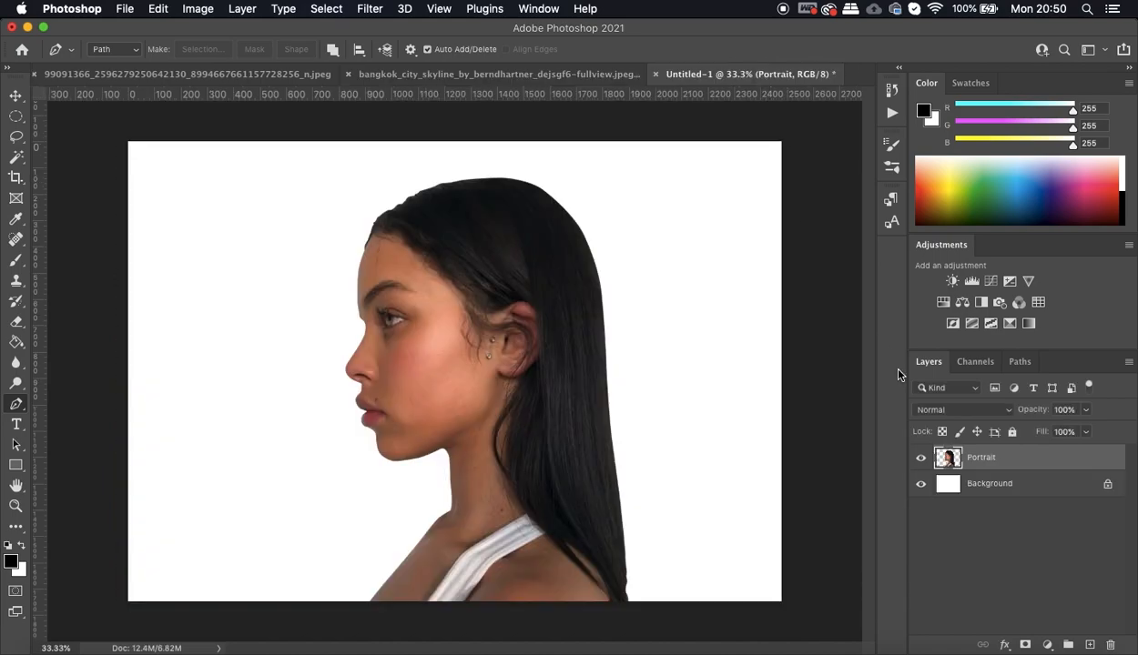
key("super+v")
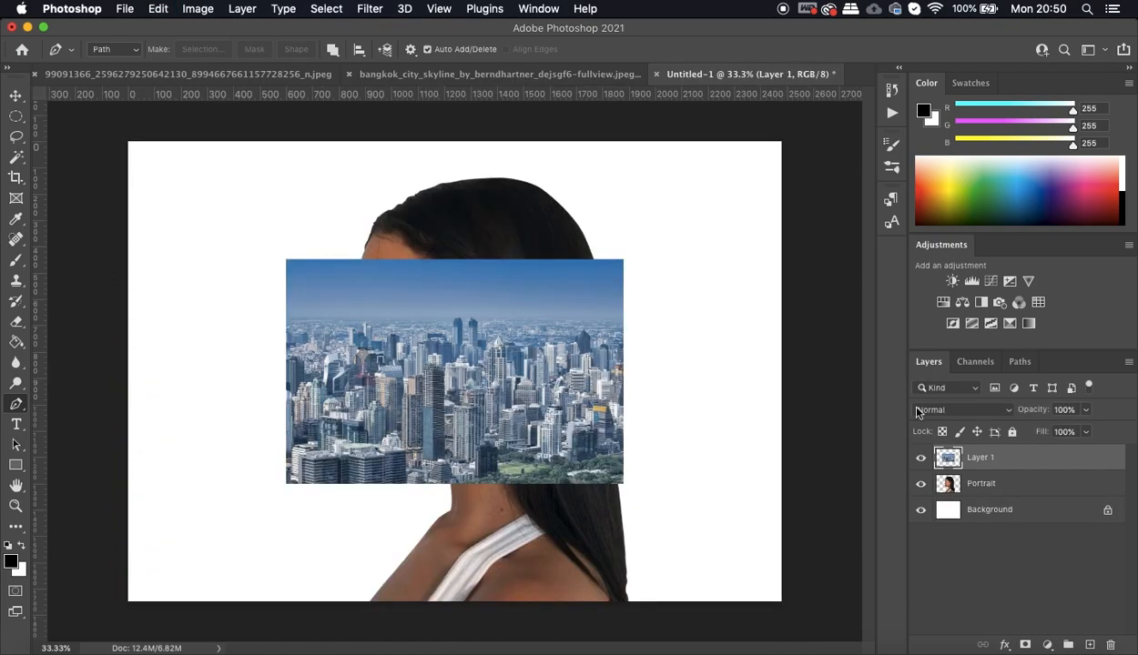
- Rename the pasted skyline layer as City
double_click(979, 458)
type("City")
key("Return")
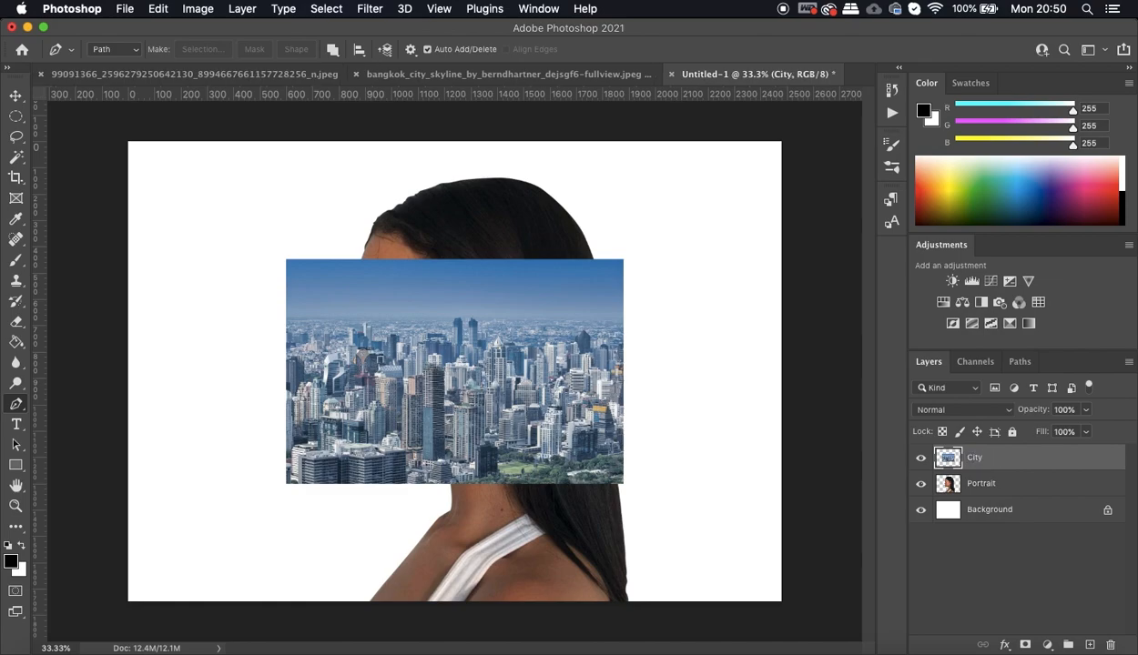
- Lower the City layer's opacity to 43% and scale the skyline proportionally to about 225% so it covers the whole canvas
key("super+t")
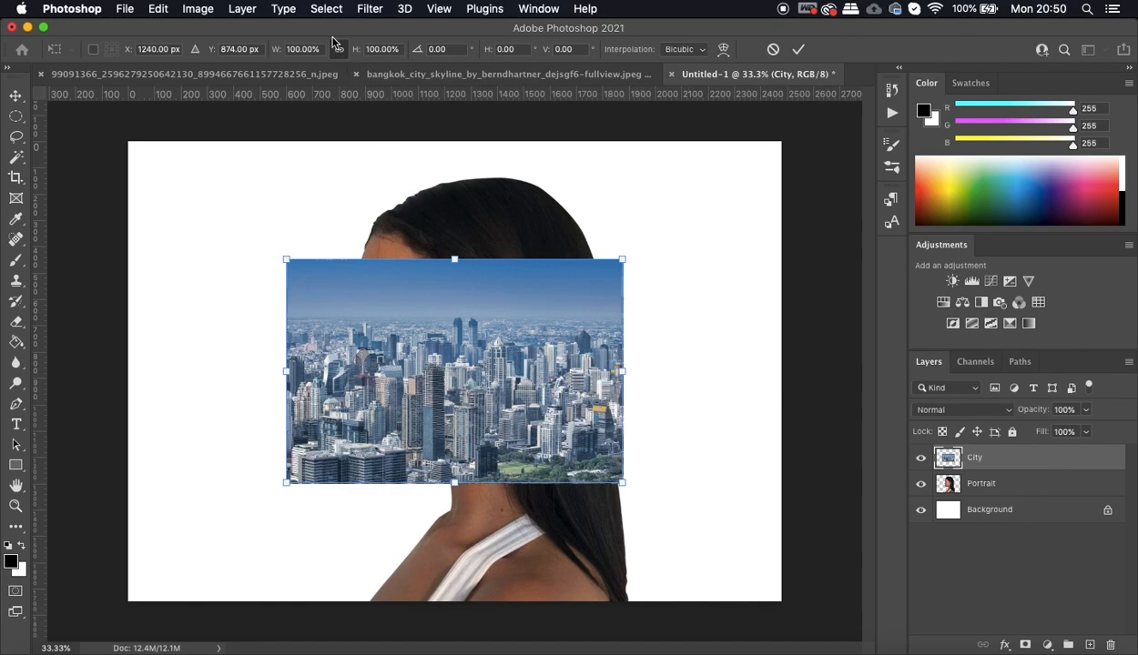
left_click_drag(624, 373, 785, 372)
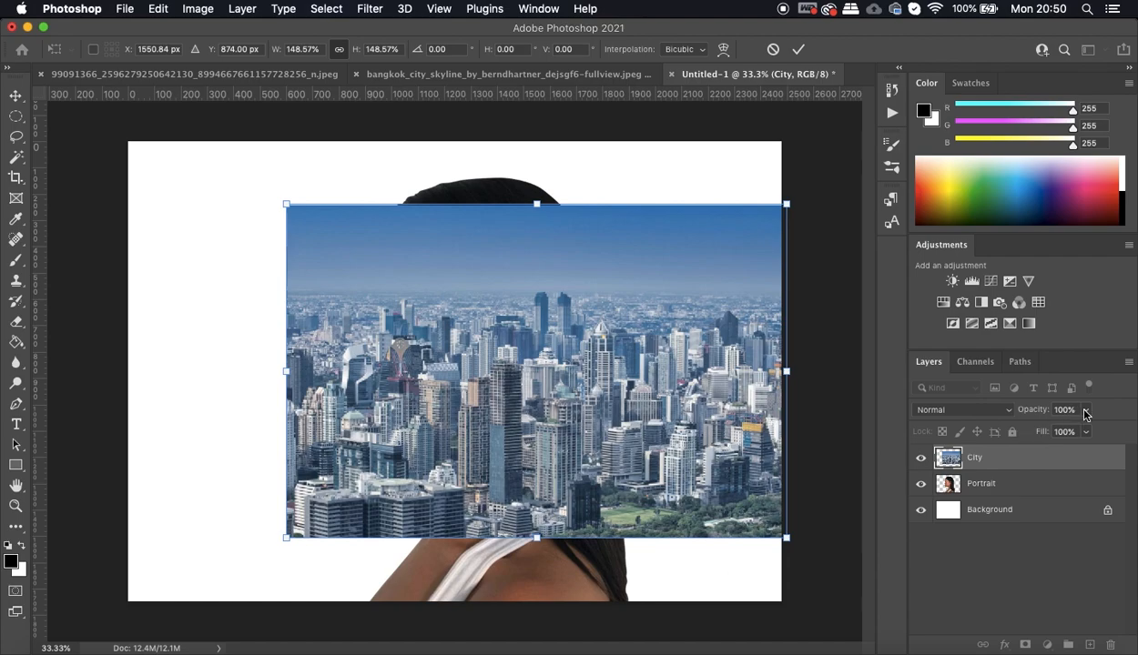
left_click(1085, 411)
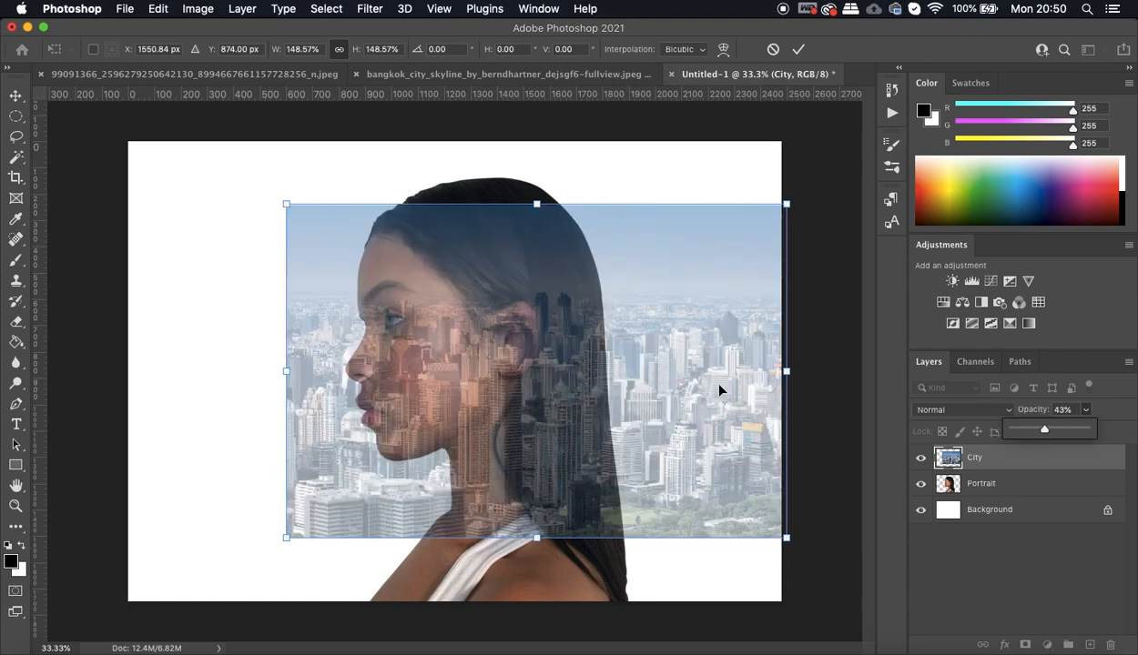
left_click_drag(288, 205, 165, 127)
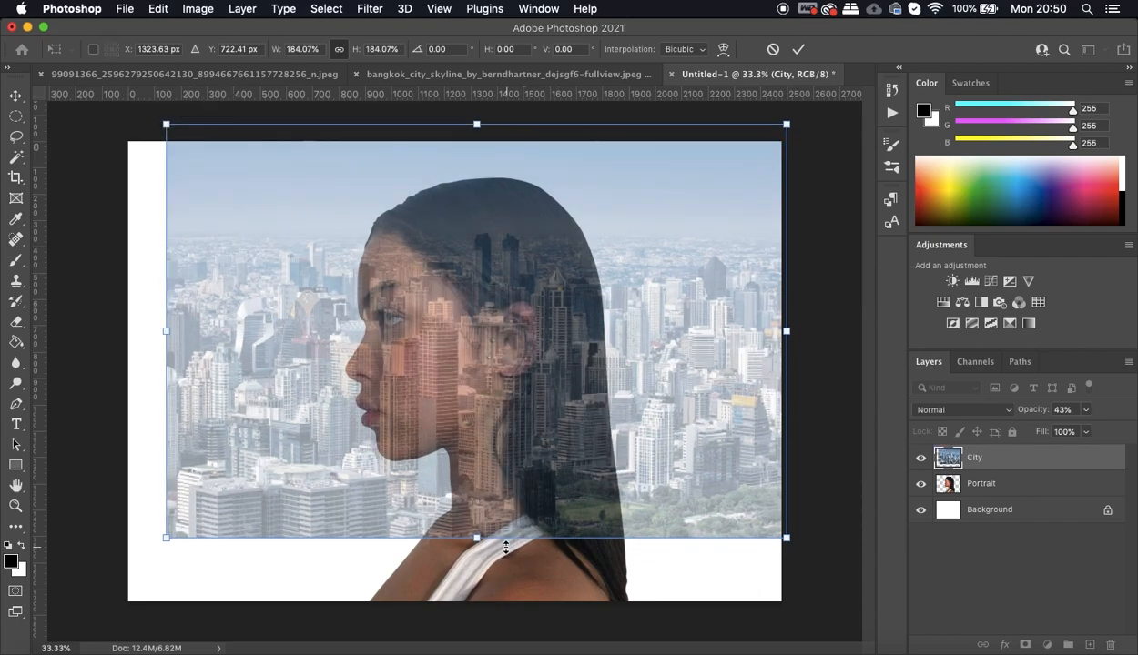
left_click_drag(477, 537, 477, 629)
mouse_move(709, 507)
left_mouse_down()
mouse_move(629, 482)
mouse_move(493, 486)
mouse_move(490, 496)
mouse_move(488, 484)
mouse_move(515, 464)
mouse_move(675, 471)
mouse_move(669, 494)
mouse_move(708, 490)
left_mouse_up()
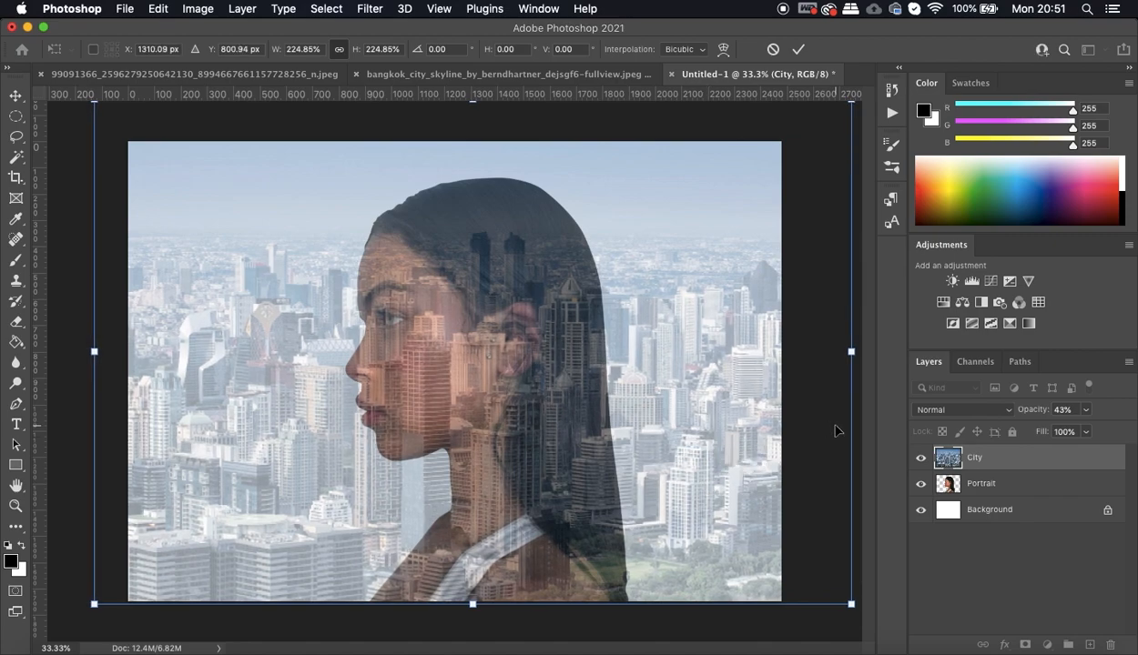
left_click(797, 50)
key("p")
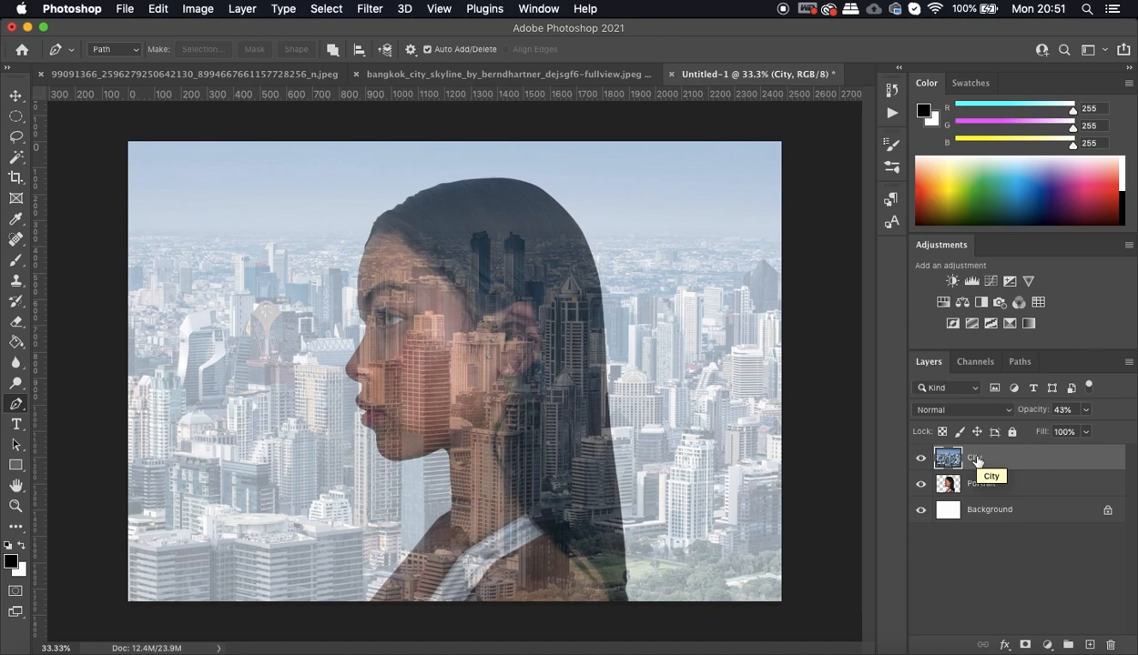
- Restore the City layer's opacity to 100% and hide the layer
left_click(1084, 412)
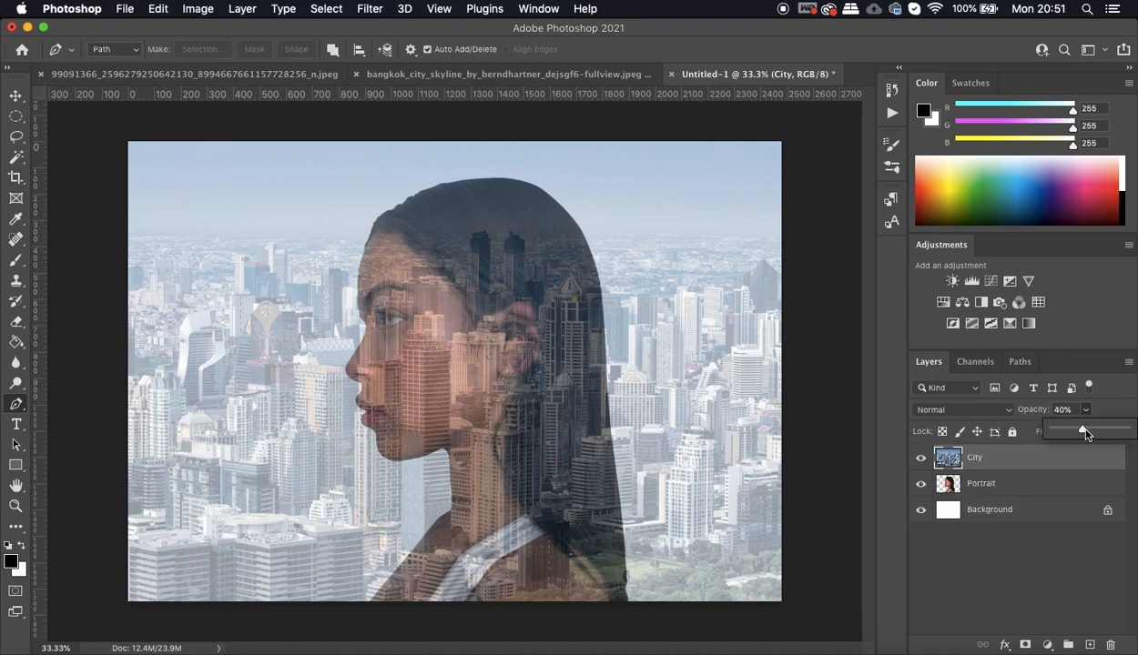
left_click_drag(1084, 433, 1133, 430)
left_click(985, 487)
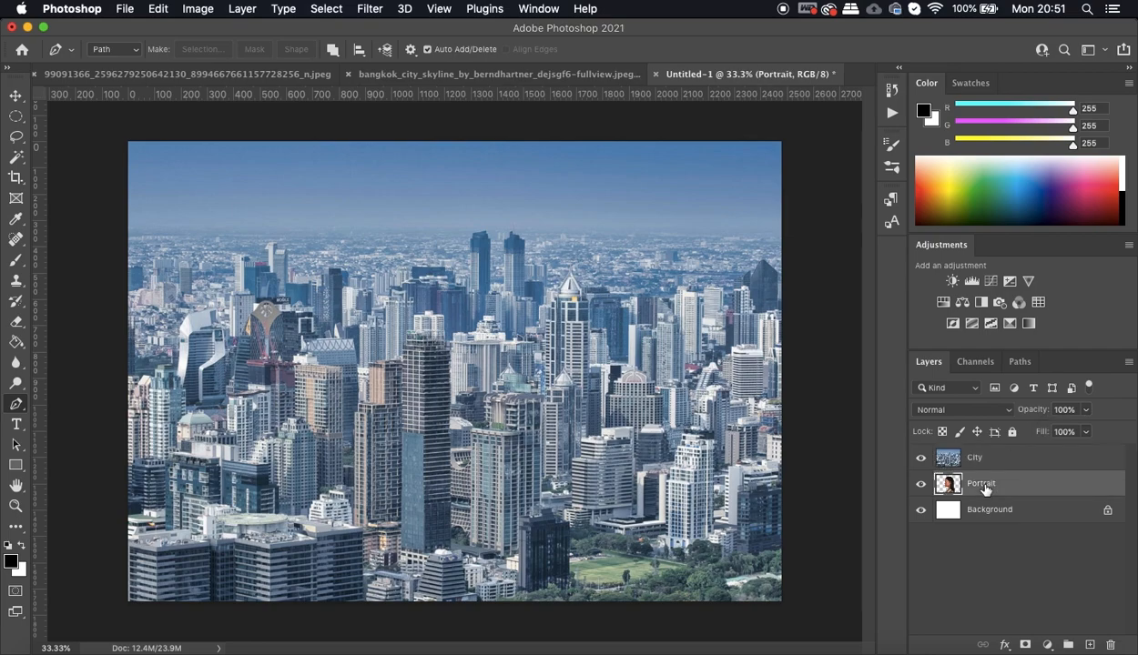
left_click(921, 458)
- Open the Portrait layer in the Camera Raw Filter and set Saturation to -100
left_click(948, 490)
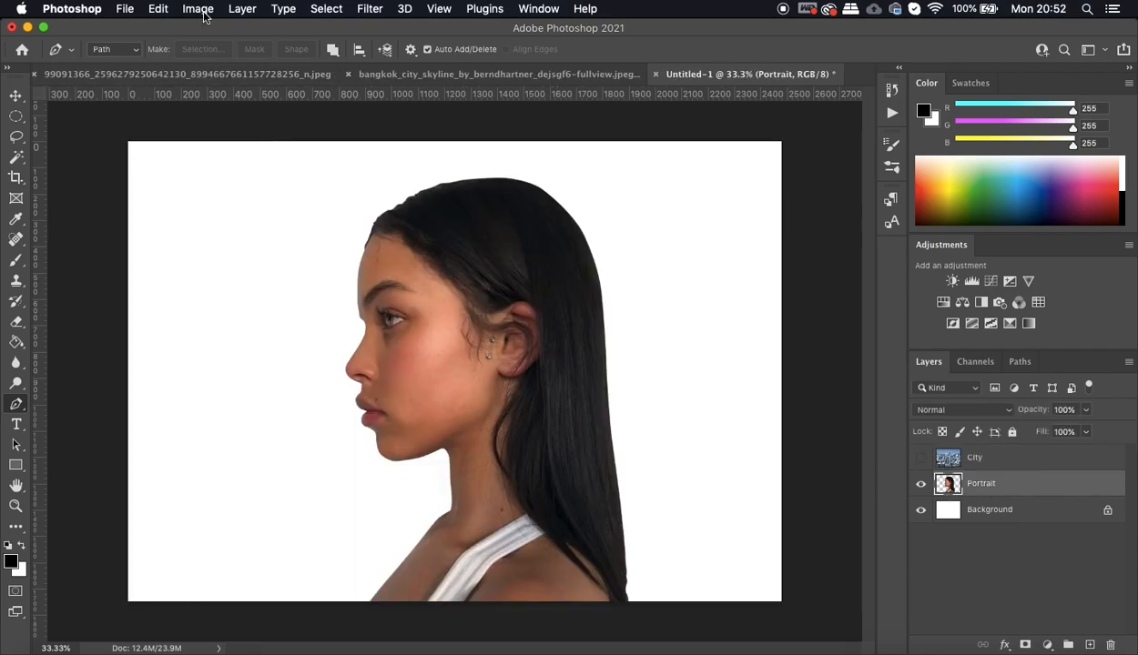
left_click(369, 9)
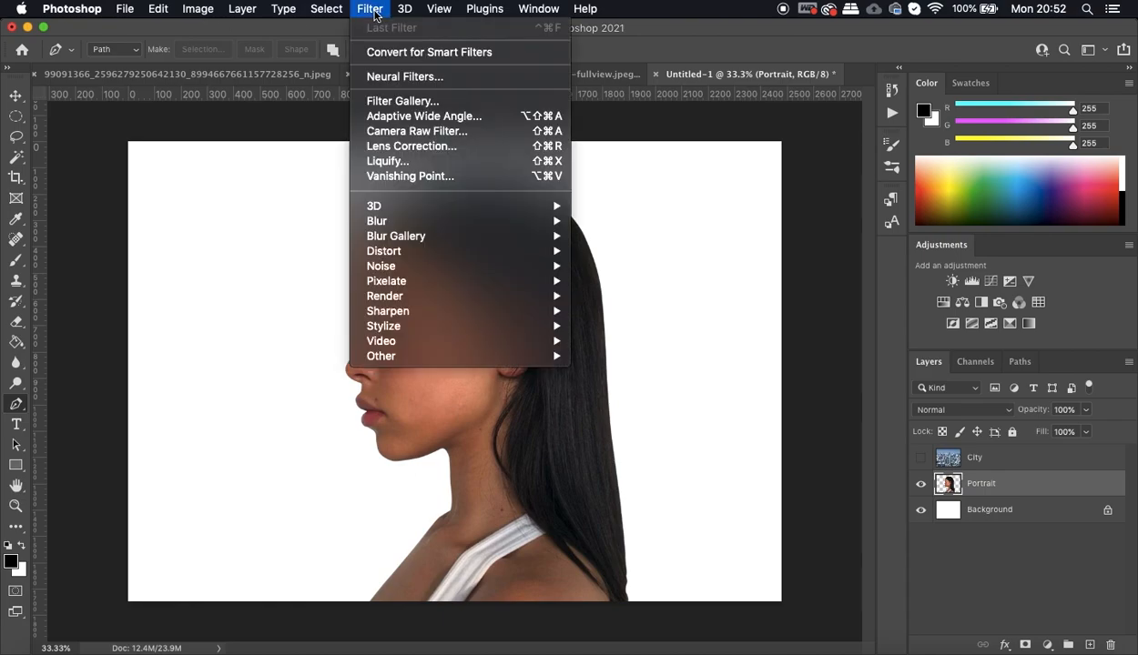
left_click(393, 132)
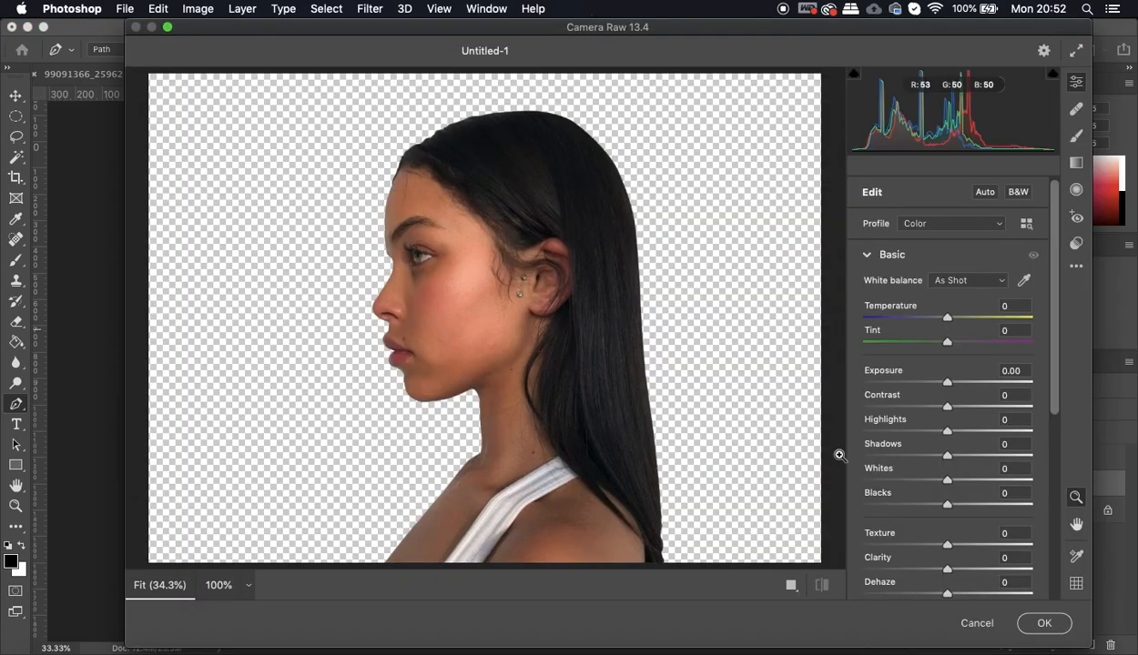
scroll(952, 544, "down", 5)
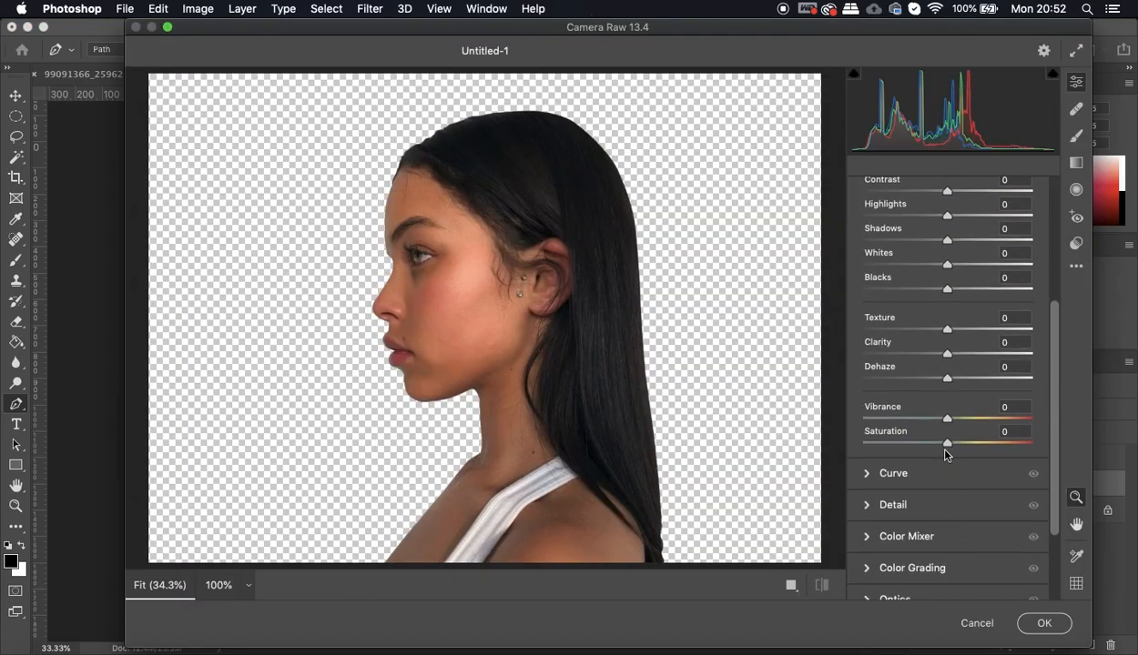
left_click_drag(944, 449, 837, 448)
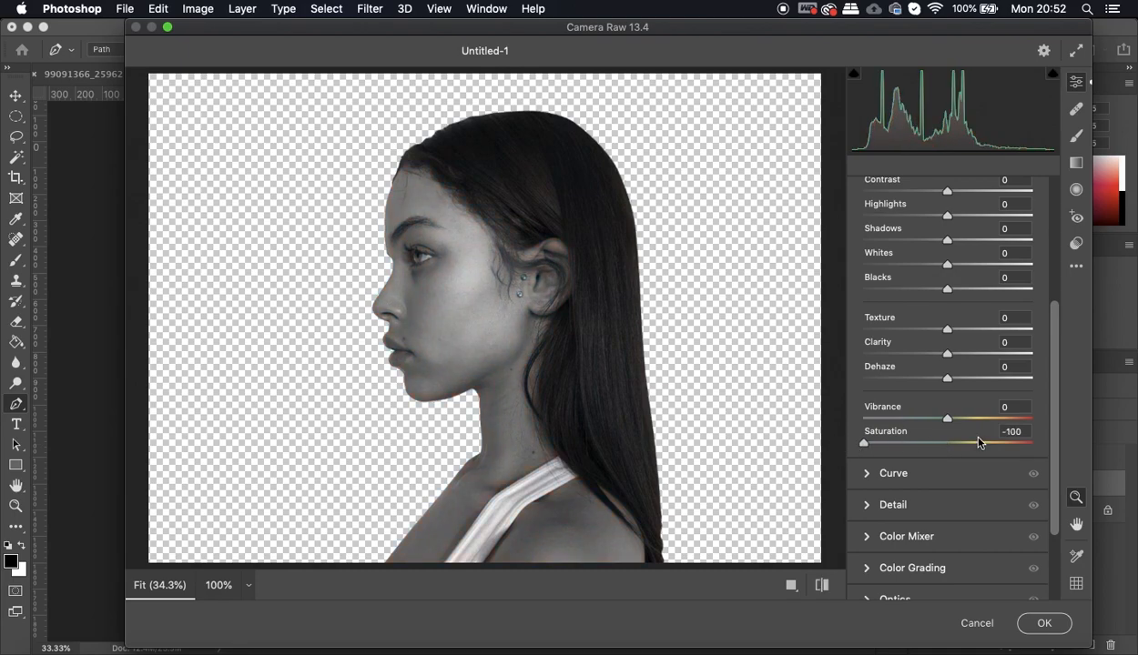
- Adjust the portrait's tones to Exposure +0.25, Contrast +1, Highlights +13 and Clarity +28
scroll(978, 437, "up", 5)
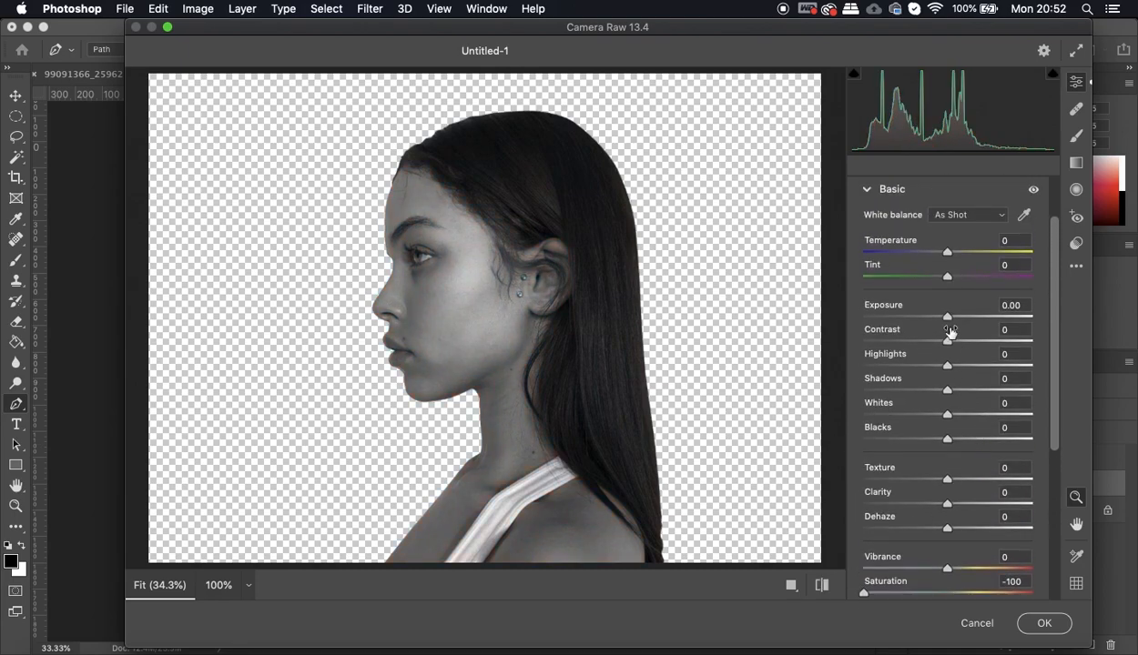
left_click_drag(950, 323, 955, 323)
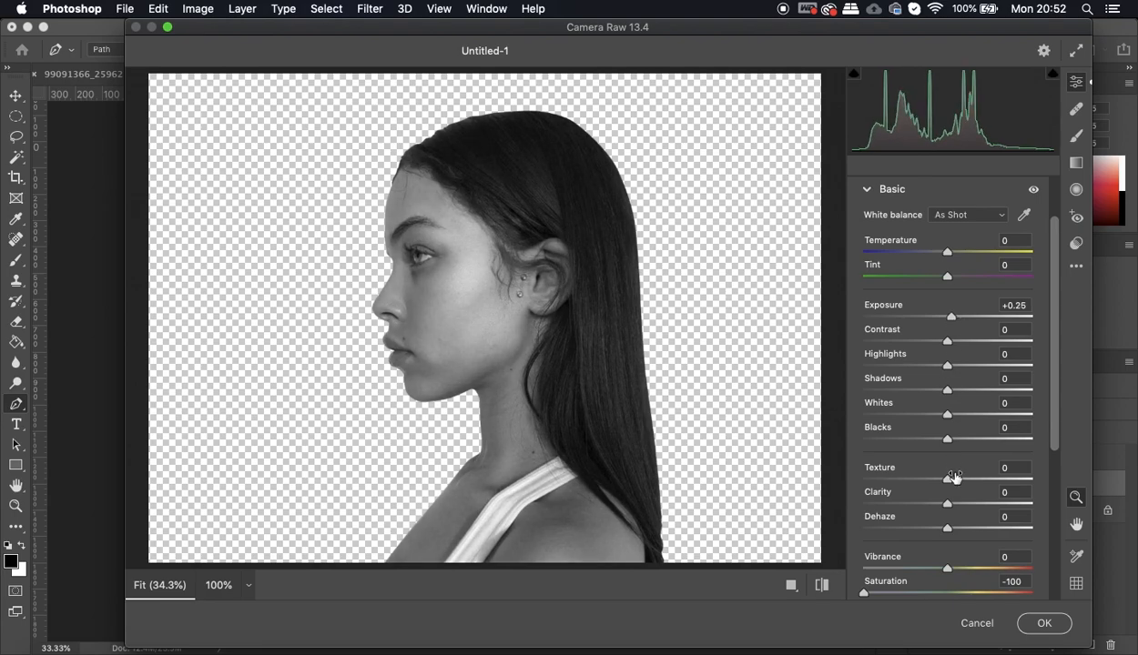
left_click_drag(950, 507, 973, 507)
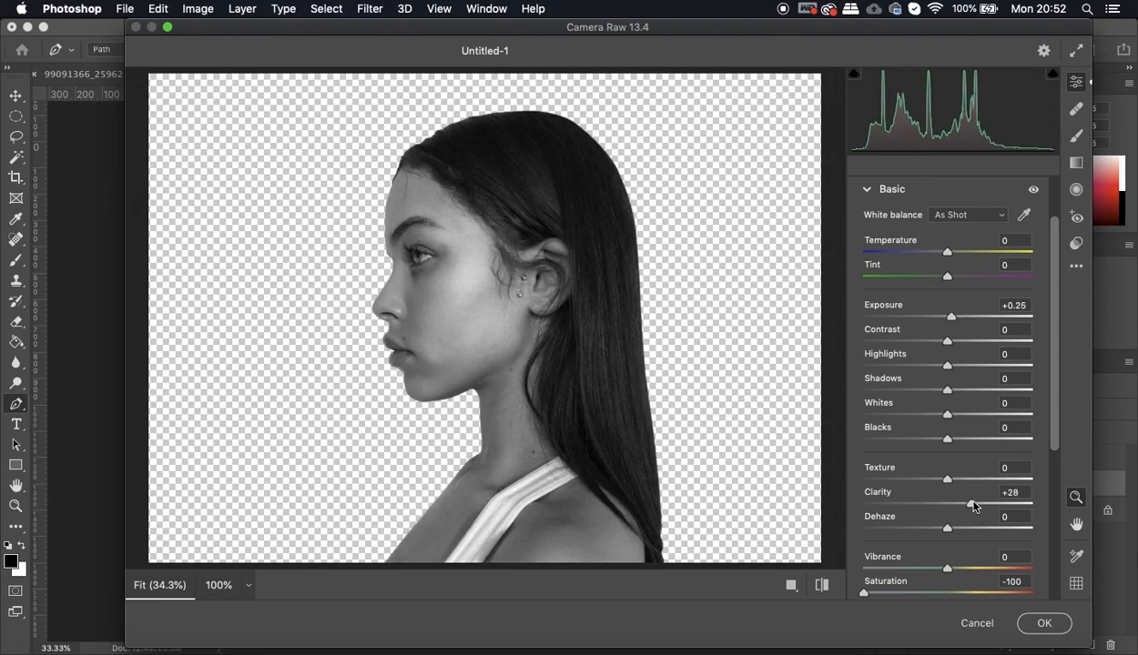
mouse_move(949, 368)
left_mouse_down()
mouse_move(904, 366)
mouse_move(975, 366)
mouse_move(959, 372)
mouse_move(939, 343)
mouse_move(862, 357)
mouse_move(992, 355)
mouse_move(947, 365)
left_mouse_up()
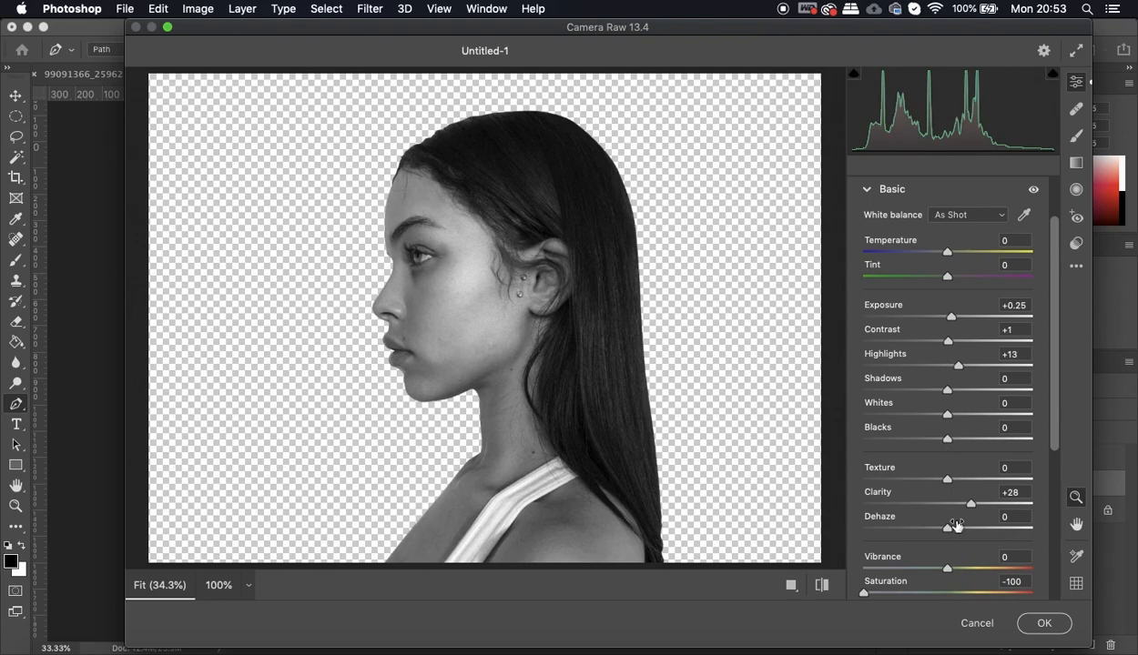
- Set Dehaze to -5, Whites to +24 and Blacks to -22, and apply the Camera Raw adjustments to the portrait
mouse_move(936, 534)
left_mouse_down()
mouse_move(927, 529)
mouse_move(943, 532)
left_mouse_up()
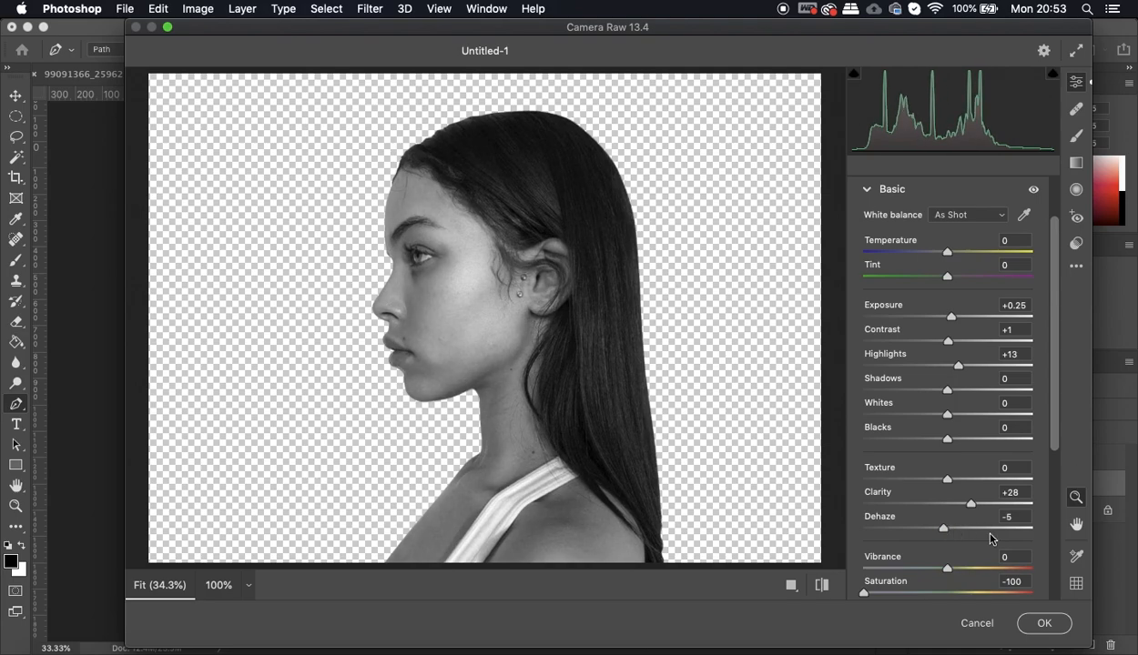
mouse_move(949, 441)
left_mouse_down()
mouse_move(909, 438)
mouse_move(925, 448)
mouse_move(974, 419)
mouse_move(930, 438)
left_mouse_up()
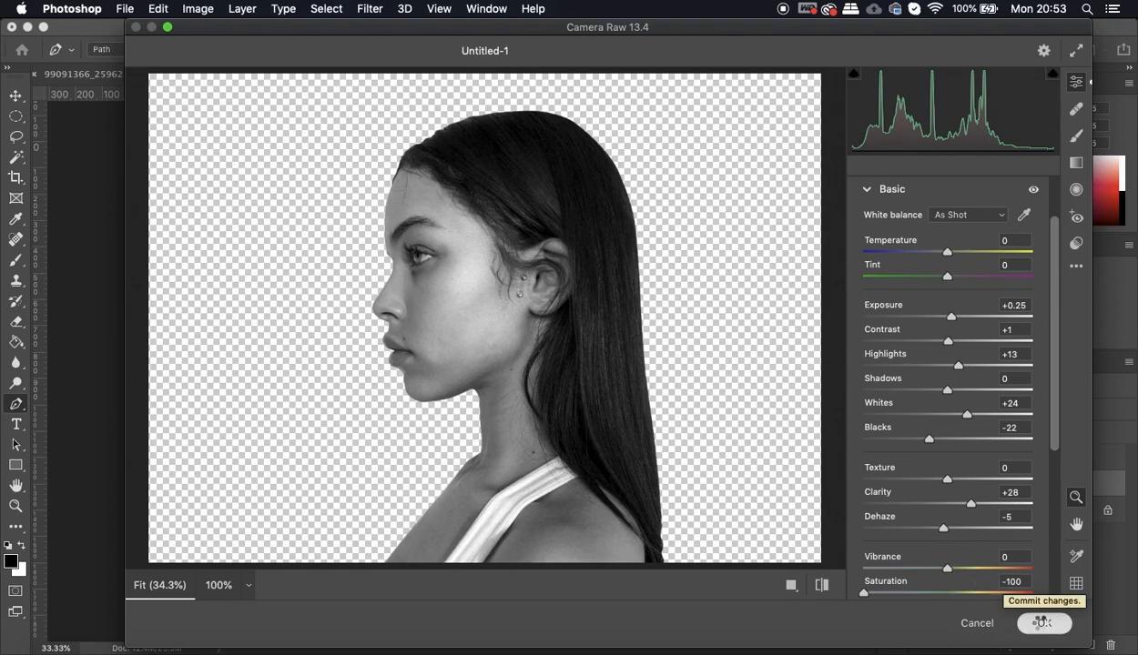
left_click(1040, 622)
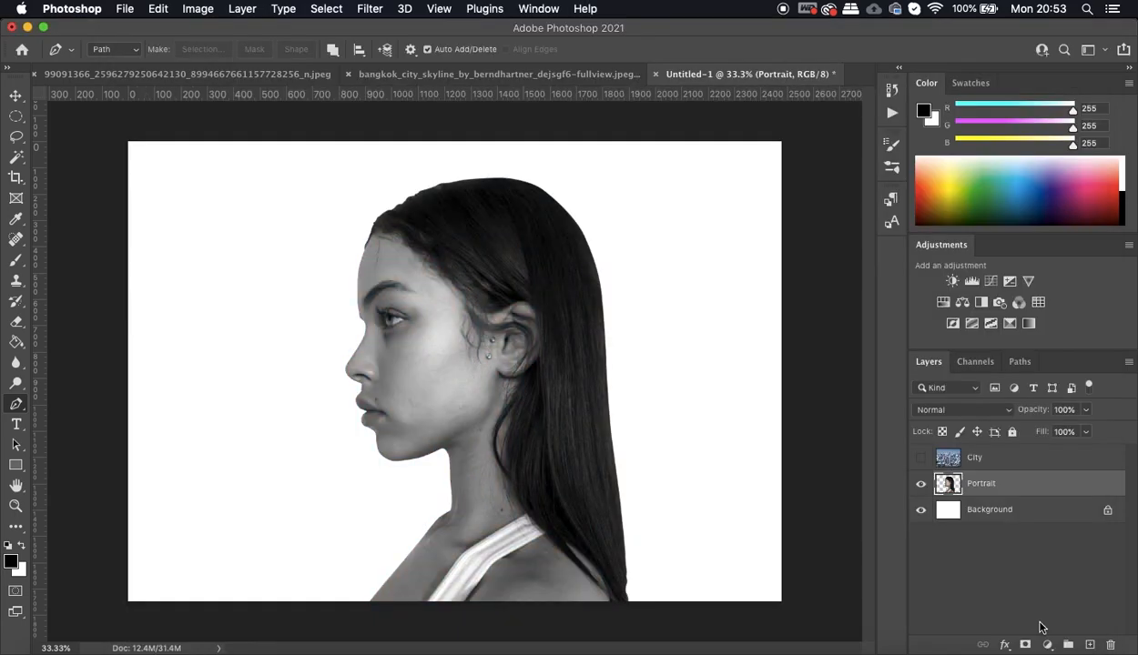
- Load the Portrait layer's outline as a selection and use it to mask the City layer, made visible again
left_click(947, 487, "super")
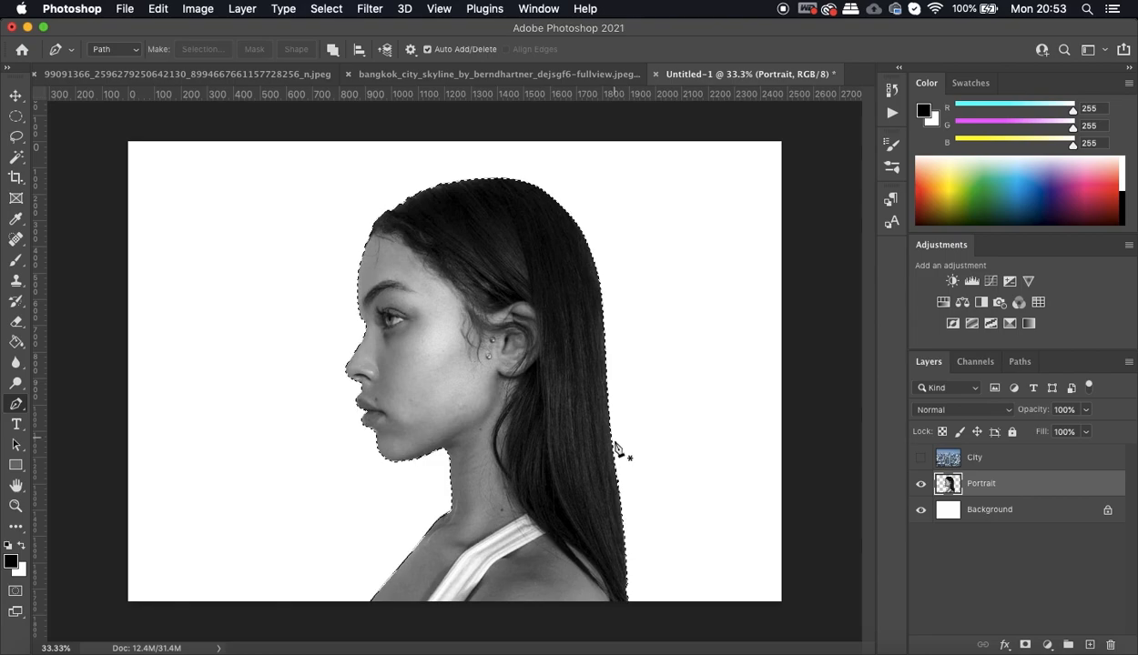
left_click(921, 458)
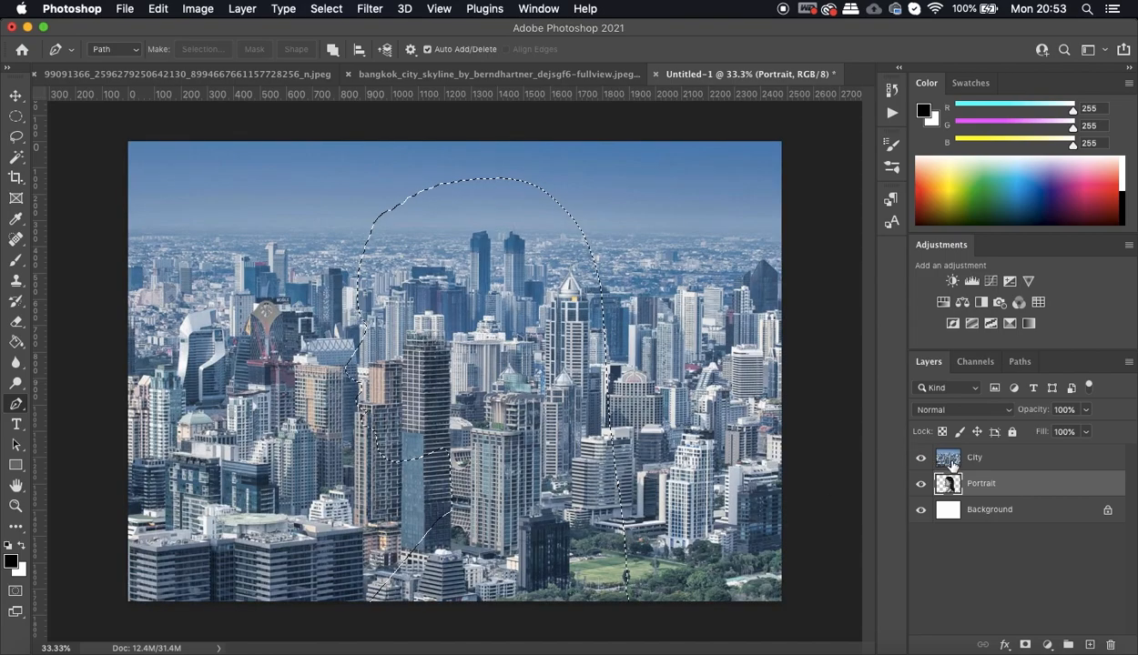
left_click(946, 459)
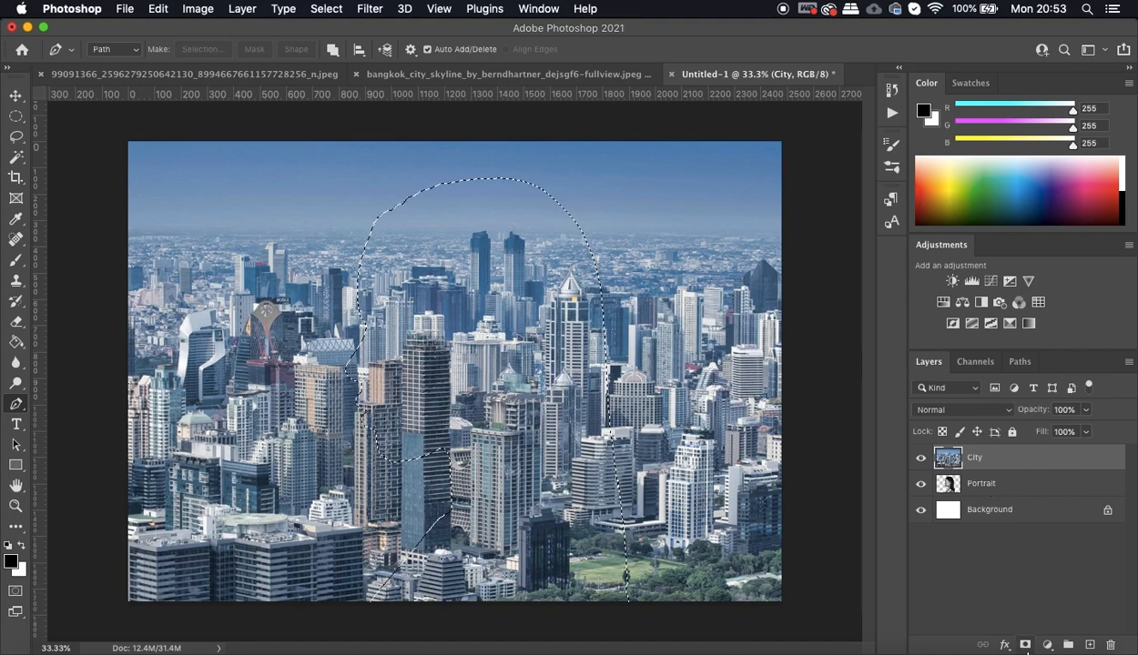
left_click(1025, 645)
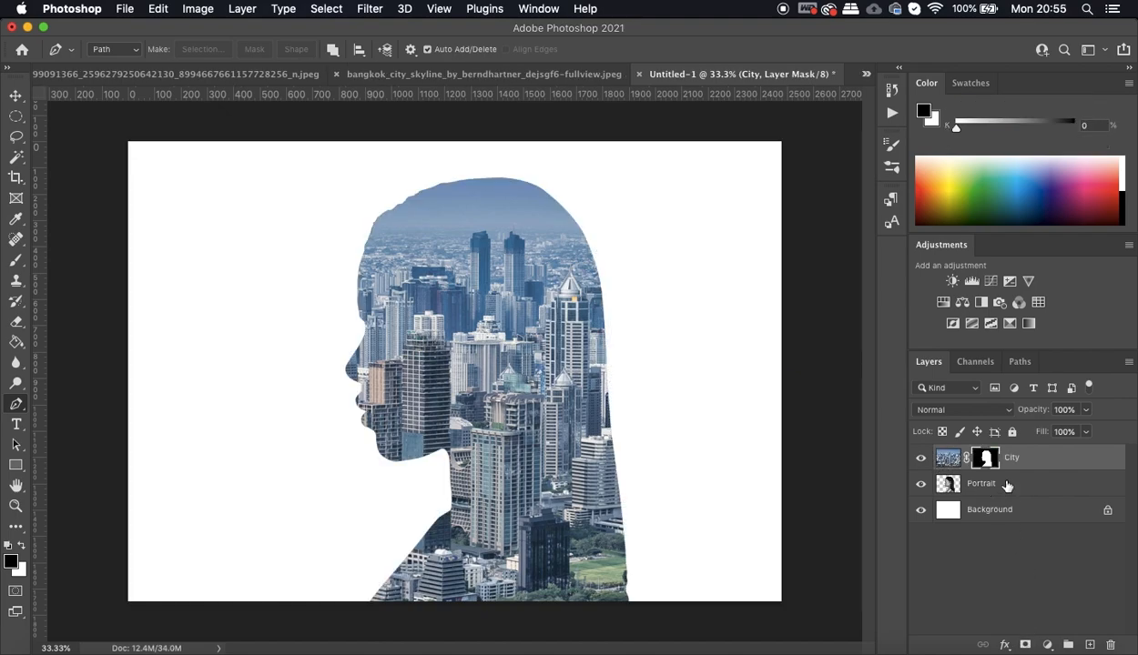
- Duplicate the Portrait layer, move the copy above City and set its blend mode to Lighten
left_click(1008, 486)
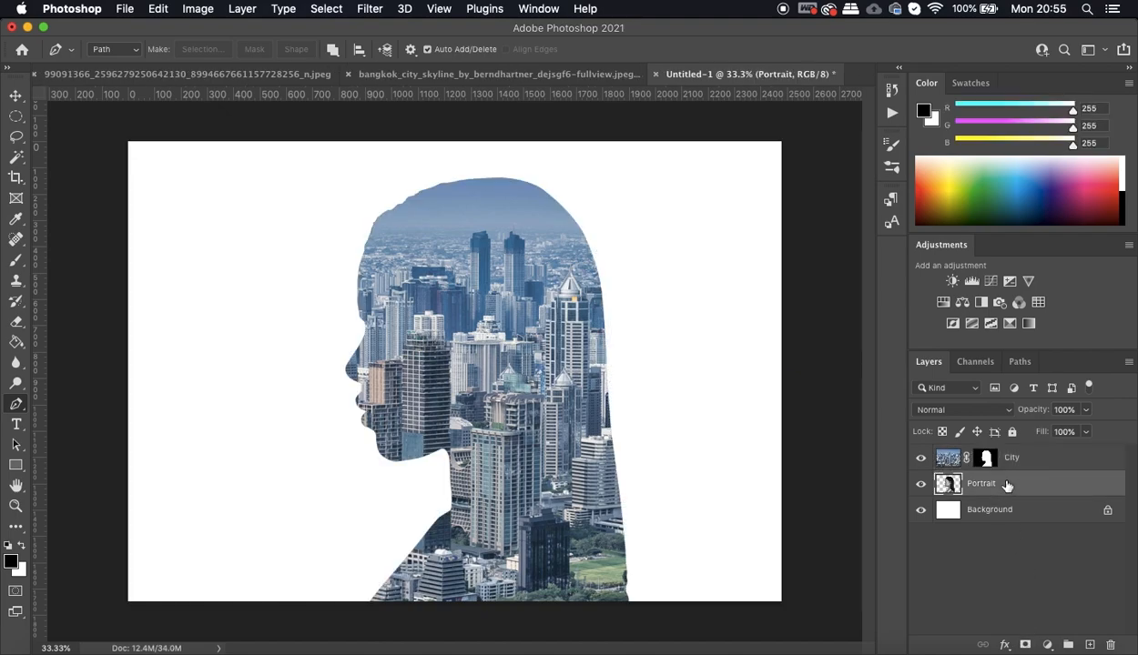
key("super+j")
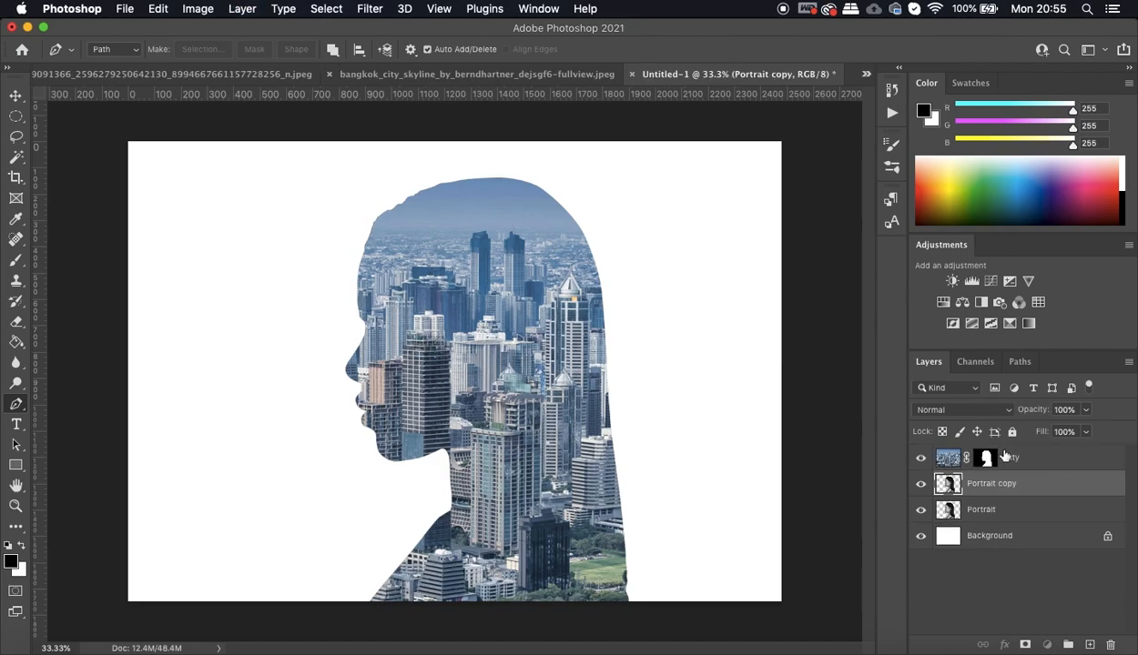
mouse_move(997, 488)
left_mouse_down()
mouse_move(996, 453)
mouse_move(997, 468)
left_mouse_up()
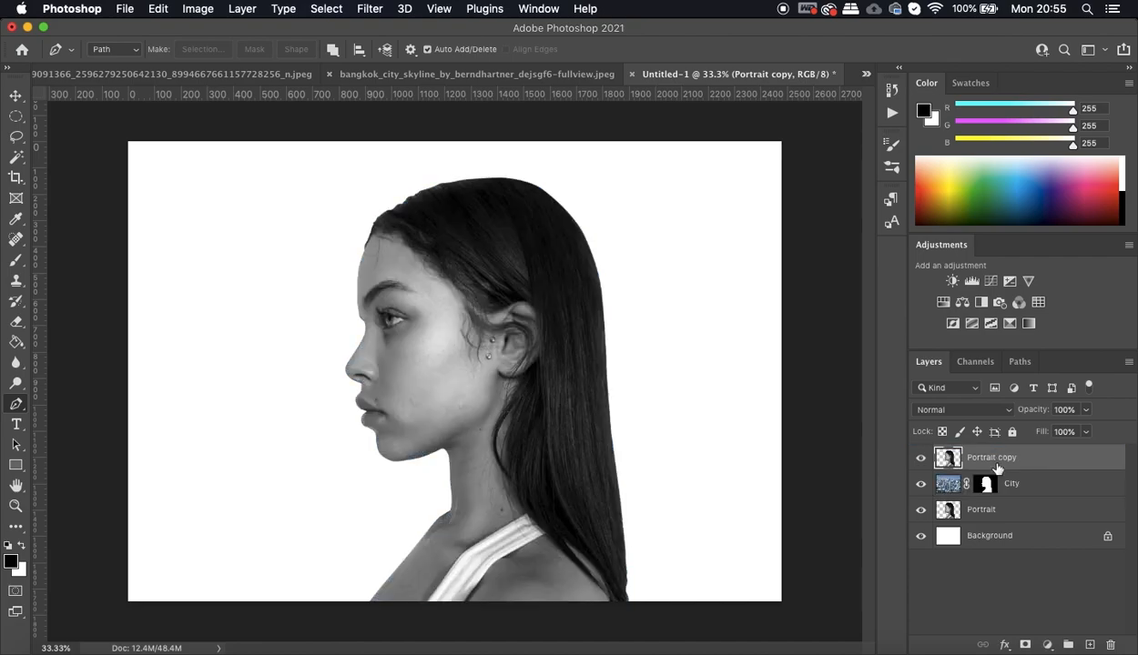
left_click(964, 409)
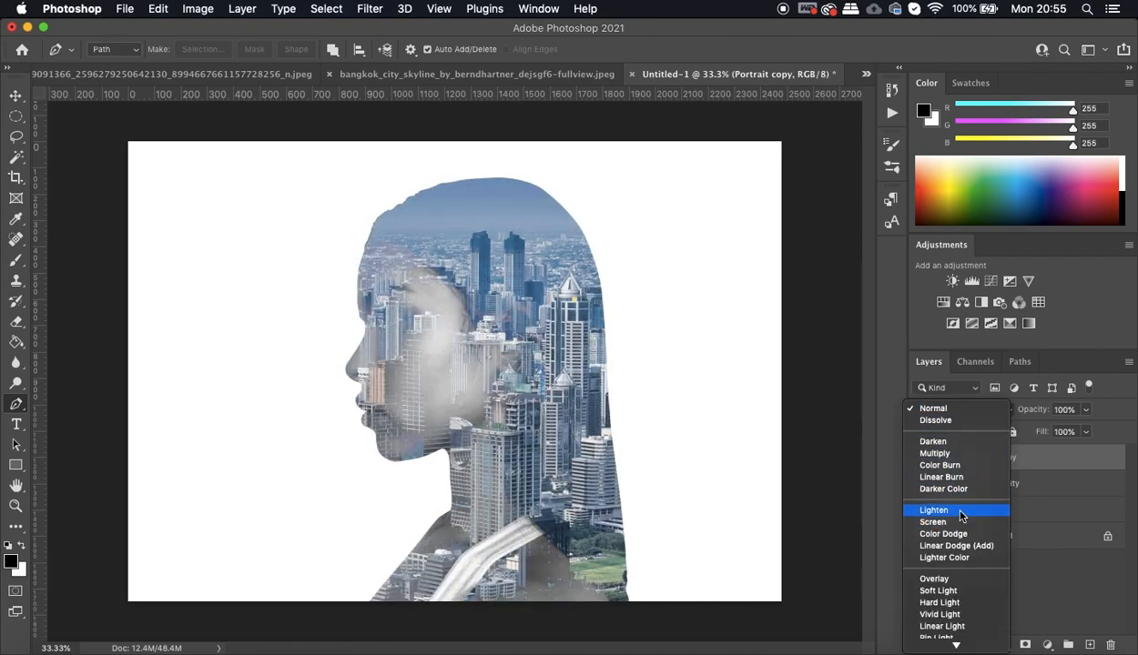
left_click(960, 514)
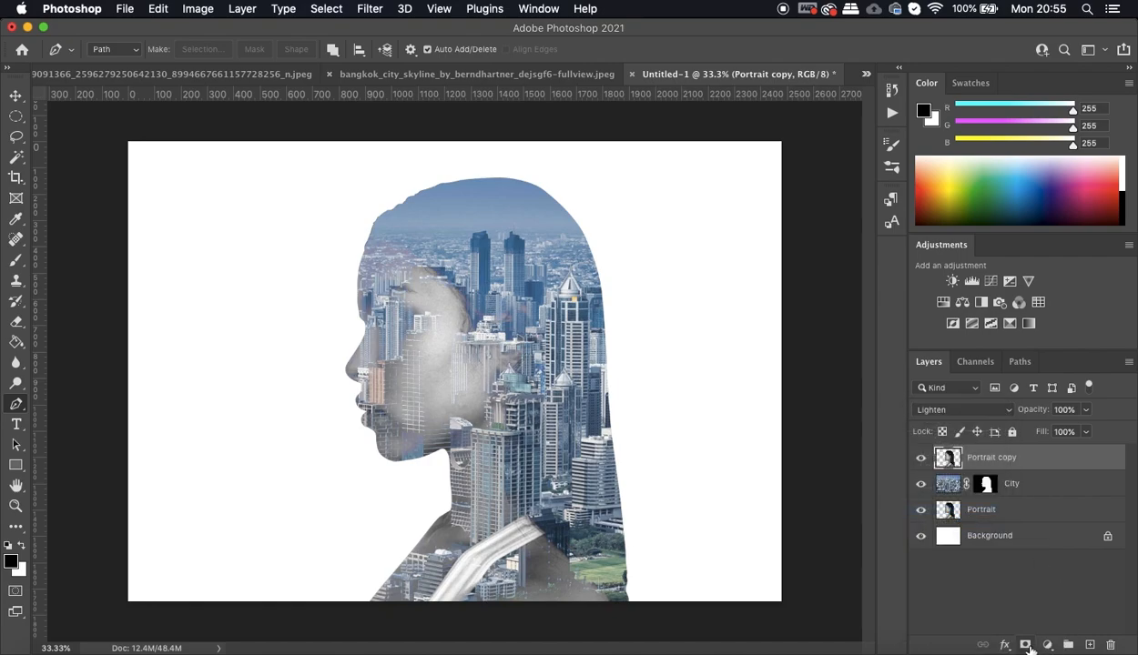
- Add a layer mask to Portrait copy and paint black at 40% brush opacity over the ear, neck, shoulder strap and hair
left_click(1025, 644)
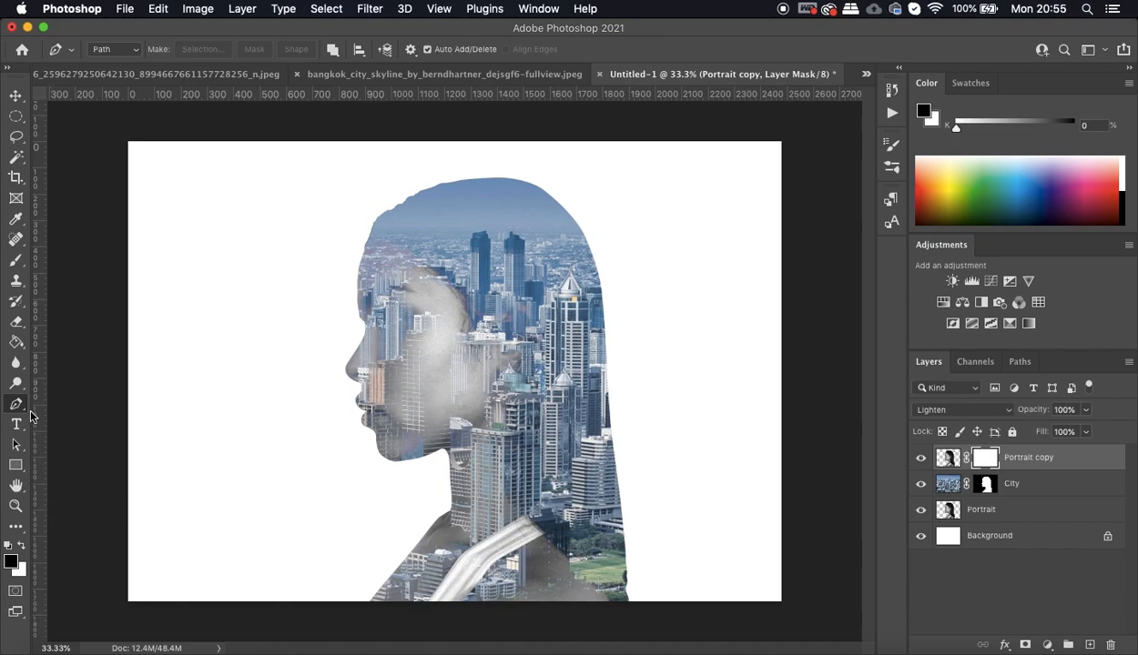
left_click(16, 263)
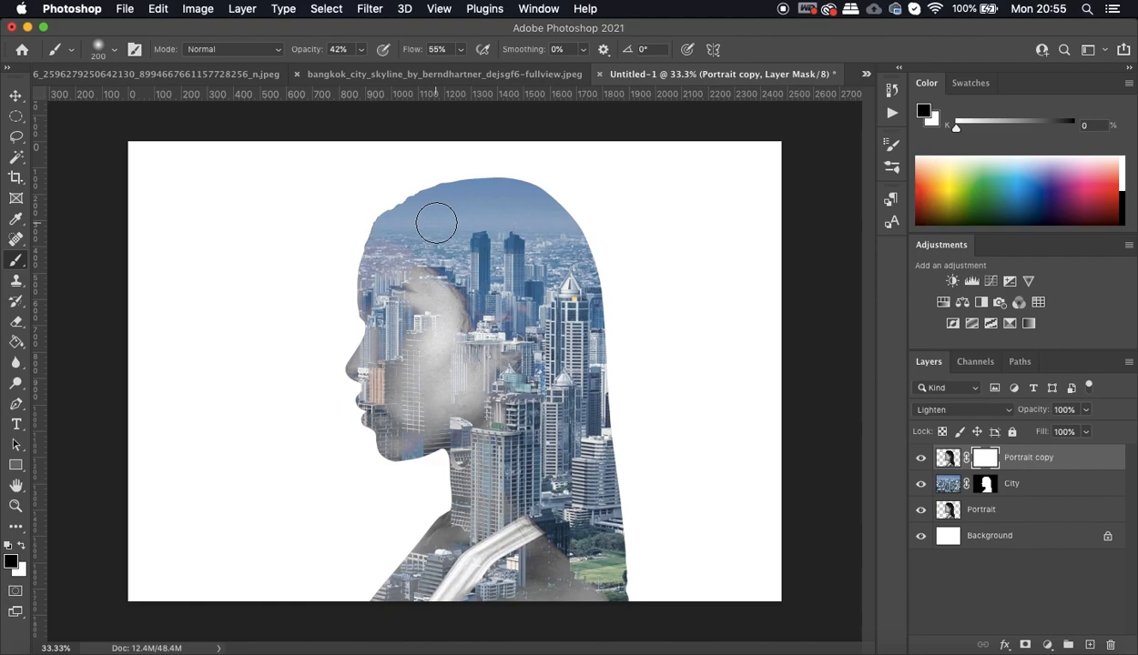
left_click(350, 51)
type("40")
mouse_move(476, 346)
left_mouse_down()
mouse_move(460, 309)
mouse_move(475, 352)
mouse_move(479, 298)
mouse_move(501, 387)
mouse_move(501, 354)
mouse_move(495, 449)
mouse_move(513, 460)
mouse_move(546, 558)
mouse_move(532, 524)
mouse_move(559, 573)
mouse_move(561, 532)
mouse_move(574, 579)
mouse_move(536, 547)
mouse_move(580, 579)
mouse_move(519, 526)
mouse_move(563, 568)
mouse_move(536, 537)
mouse_move(501, 534)
mouse_move(542, 508)
mouse_move(487, 533)
mouse_move(500, 446)
left_mouse_up()
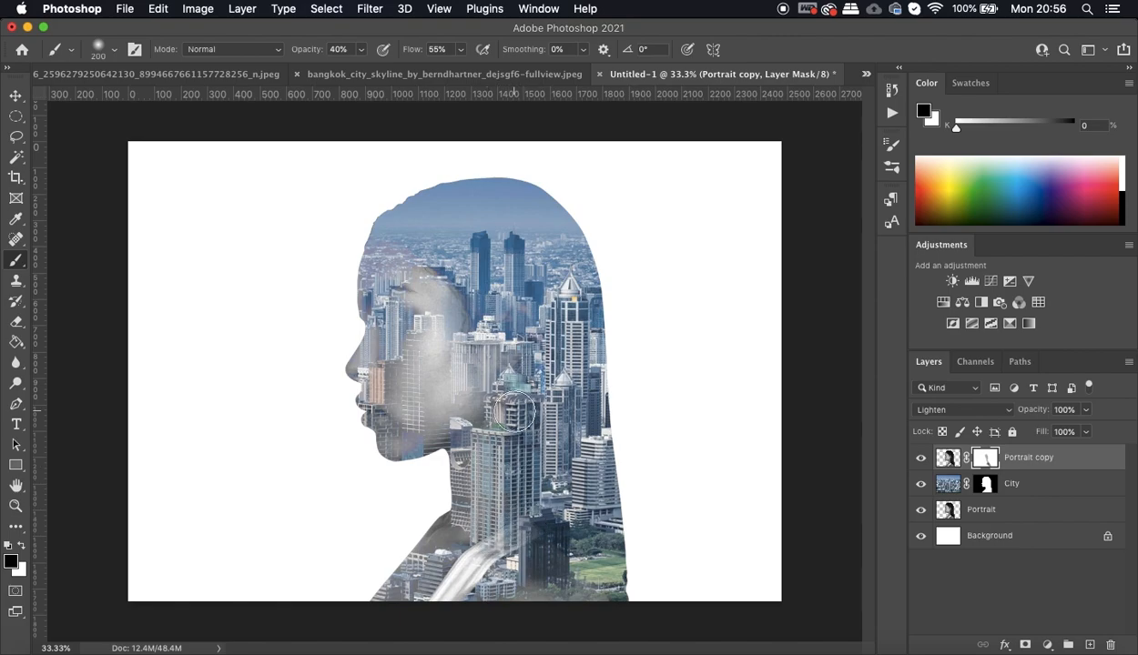
mouse_move(510, 270)
left_mouse_down()
mouse_move(509, 352)
mouse_move(522, 284)
mouse_move(518, 382)
mouse_move(503, 267)
mouse_move(539, 432)
mouse_move(555, 405)
mouse_move(562, 422)
mouse_move(508, 554)
mouse_move(534, 528)
mouse_move(491, 569)
mouse_move(499, 553)
mouse_move(564, 560)
mouse_move(568, 595)
mouse_move(485, 539)
mouse_move(514, 560)
mouse_move(537, 557)
mouse_move(484, 562)
mouse_move(526, 517)
mouse_move(479, 573)
mouse_move(511, 546)
mouse_move(526, 511)
mouse_move(477, 534)
mouse_move(518, 528)
mouse_move(535, 457)
mouse_move(532, 423)
mouse_move(513, 452)
mouse_move(531, 376)
mouse_move(523, 280)
mouse_move(471, 252)
left_mouse_up()
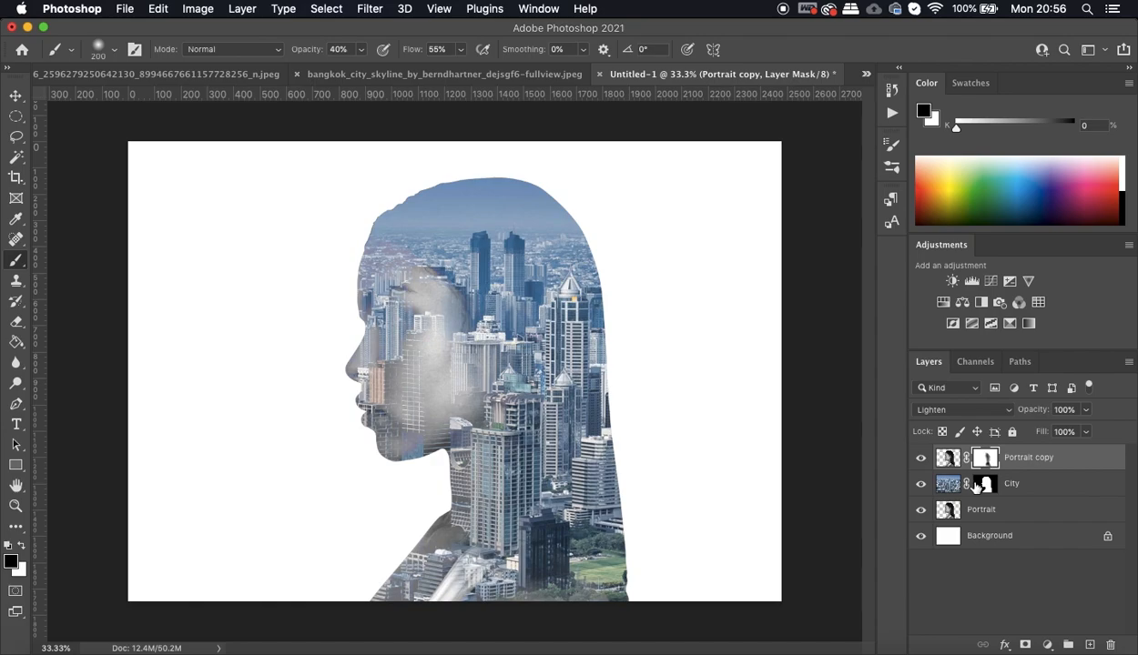
- Paint black on the City layer's mask with a 300 px brush along the face profile to reveal the woman's features
left_click(984, 485)
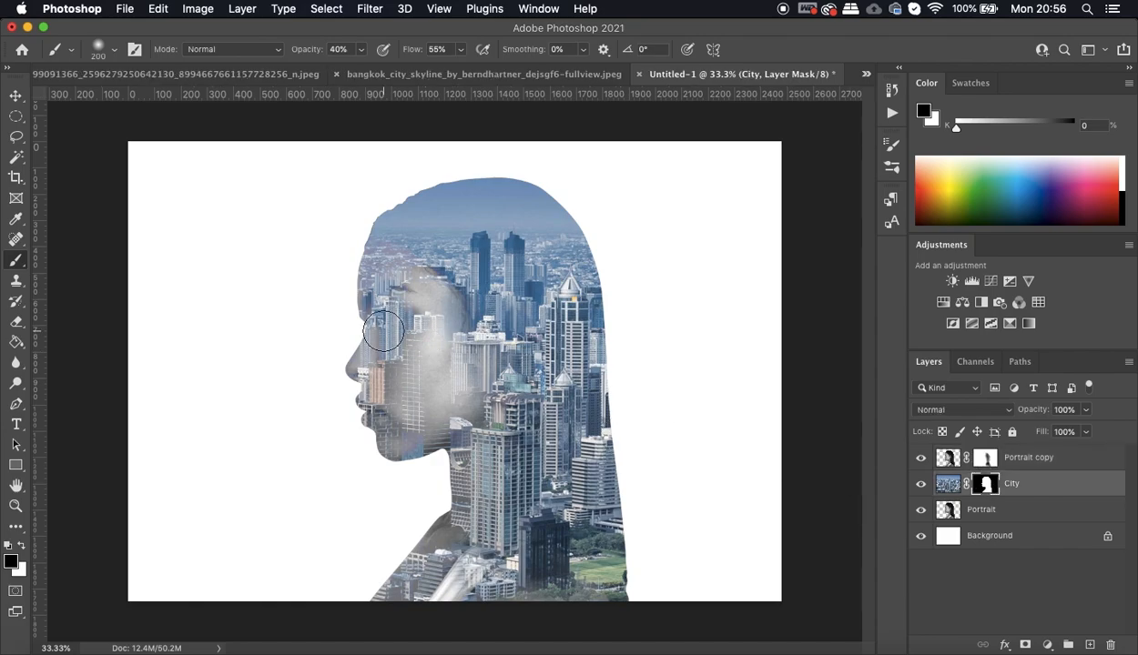
key("bracketright")
key("bracketright")
mouse_move(351, 378)
left_mouse_down()
mouse_move(360, 441)
mouse_move(363, 396)
mouse_move(372, 439)
mouse_move(349, 385)
mouse_move(373, 457)
mouse_move(359, 397)
mouse_move(373, 430)
mouse_move(379, 393)
mouse_move(359, 395)
mouse_move(345, 410)
mouse_move(359, 433)
mouse_move(361, 413)
mouse_move(368, 431)
mouse_move(354, 398)
mouse_move(411, 438)
mouse_move(393, 432)
mouse_move(401, 444)
mouse_move(372, 347)
mouse_move(396, 329)
mouse_move(364, 347)
mouse_move(385, 321)
mouse_move(377, 314)
mouse_move(340, 348)
mouse_move(381, 307)
mouse_move(371, 361)
mouse_move(374, 320)
mouse_move(357, 290)
mouse_move(358, 317)
mouse_move(351, 257)
mouse_move(390, 350)
mouse_move(337, 394)
mouse_move(396, 292)
mouse_move(329, 424)
mouse_move(368, 278)
mouse_move(336, 438)
mouse_move(370, 315)
mouse_move(332, 427)
mouse_move(382, 376)
mouse_move(397, 324)
mouse_move(415, 307)
mouse_move(339, 418)
mouse_move(420, 465)
mouse_move(348, 466)
mouse_move(359, 273)
mouse_move(379, 304)
left_mouse_up()
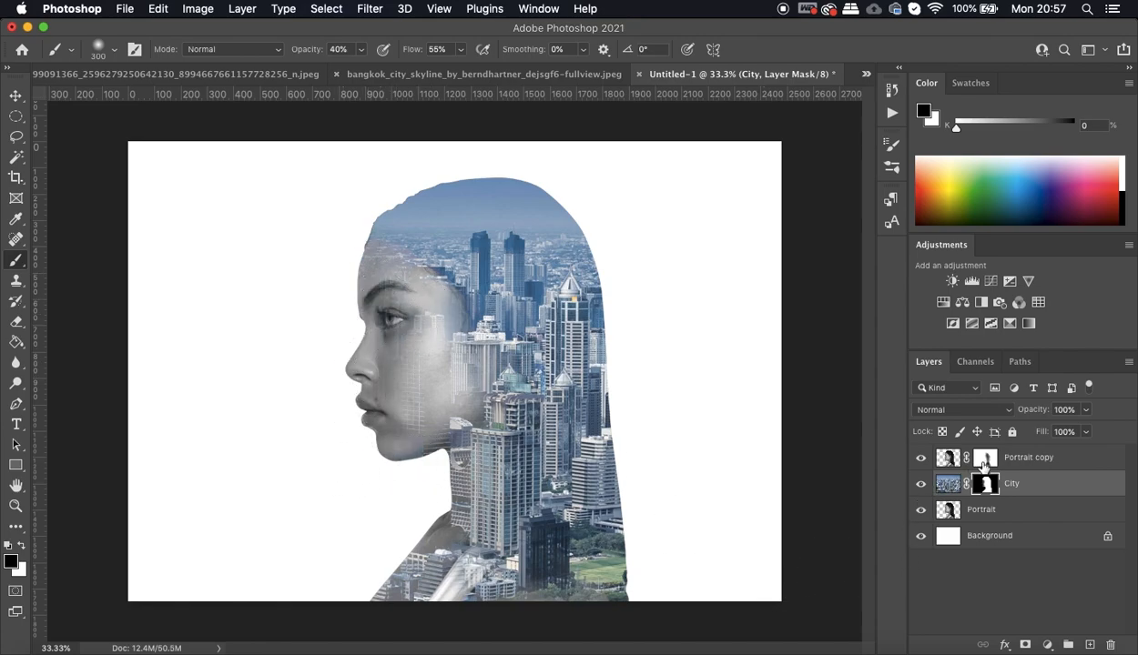
- Refine the Portrait copy mask beside the cheek and temple, painting black and then white at 40% brush opacity
left_click(983, 459)
mouse_move(503, 378)
left_mouse_down()
mouse_move(470, 414)
mouse_move(482, 343)
left_mouse_up()
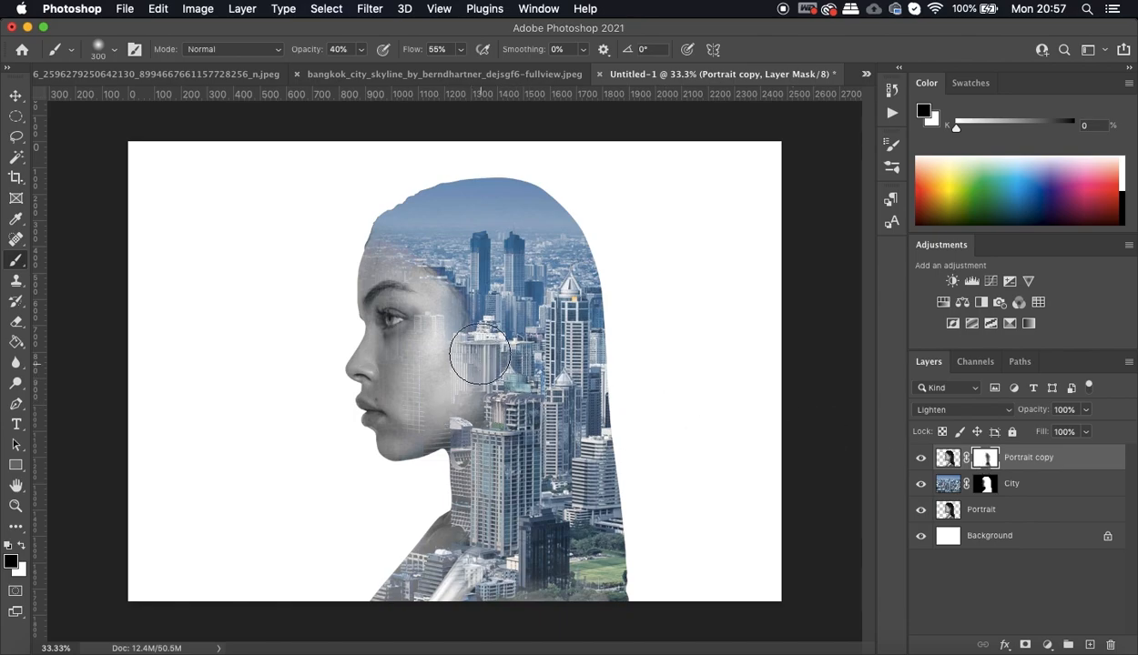
left_click(20, 546)
mouse_move(458, 350)
left_mouse_down()
mouse_move(461, 387)
mouse_move(444, 273)
mouse_move(445, 297)
mouse_move(453, 286)
left_mouse_up()
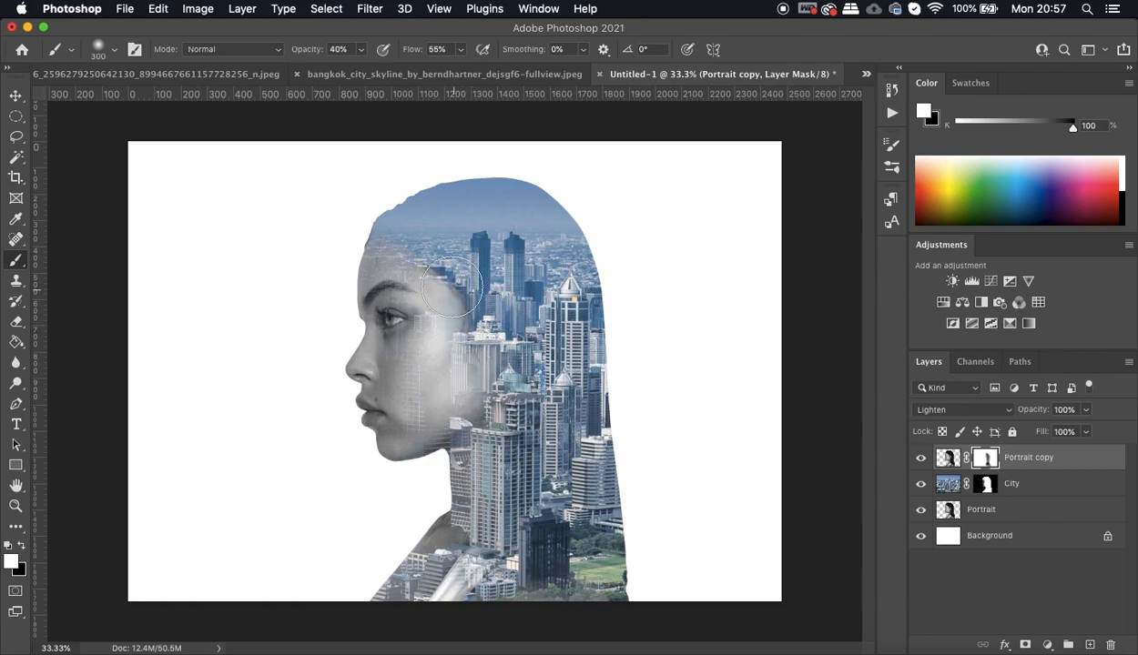
mouse_move(467, 382)
left_mouse_down()
mouse_move(448, 424)
mouse_move(477, 395)
mouse_move(455, 436)
mouse_move(476, 408)
mouse_move(469, 416)
mouse_move(457, 280)
mouse_move(472, 359)
mouse_move(448, 267)
mouse_move(470, 342)
mouse_move(467, 332)
mouse_move(450, 411)
mouse_move(485, 389)
left_mouse_up()
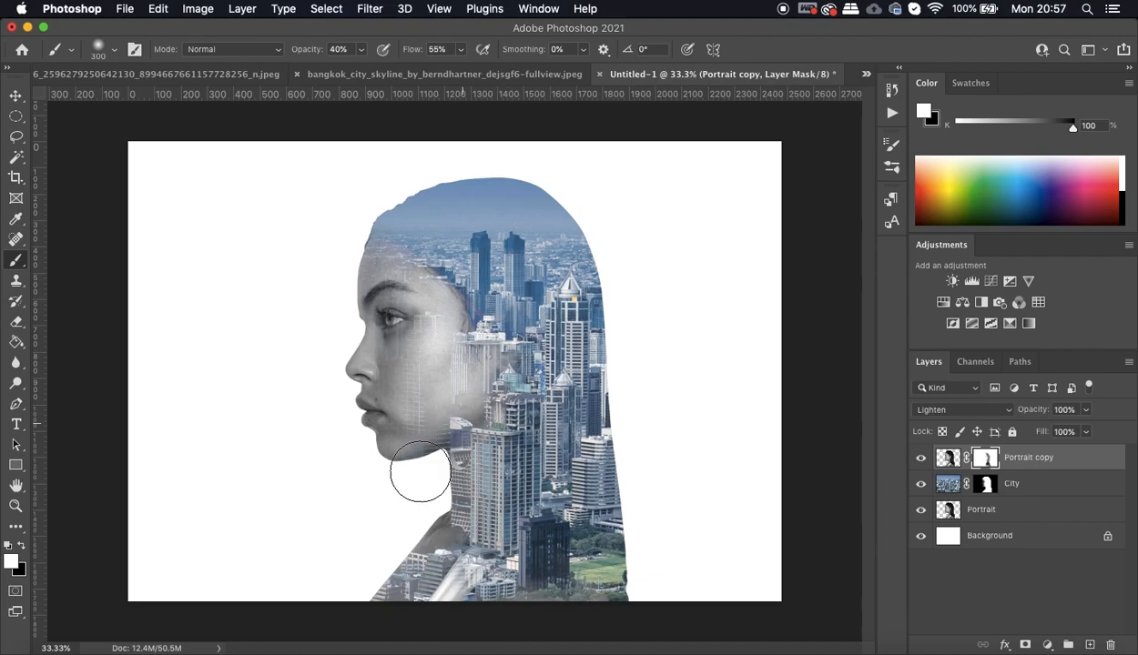
- Paint black on the Portrait copy mask from the temple to the jaw to bring buildings into the cheek, and undo the last stroke
left_click(20, 546)
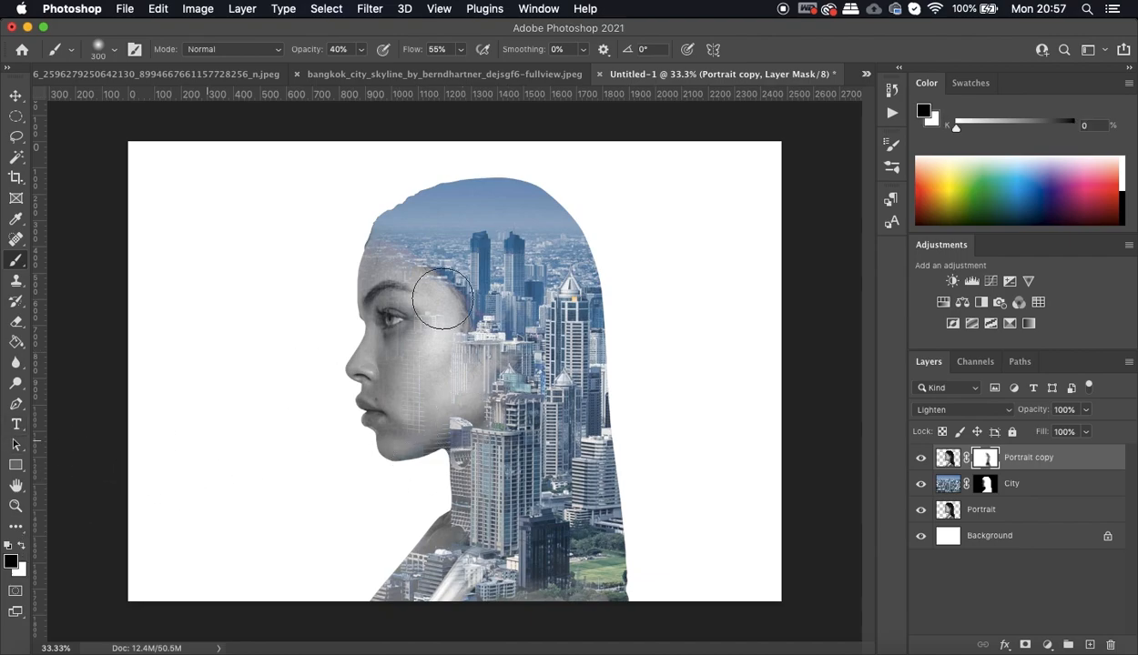
mouse_move(500, 303)
left_mouse_down()
mouse_move(548, 306)
mouse_move(518, 344)
mouse_move(479, 361)
mouse_move(476, 295)
mouse_move(461, 260)
mouse_move(434, 242)
mouse_move(490, 334)
mouse_move(504, 433)
mouse_move(444, 431)
mouse_move(476, 402)
mouse_move(436, 464)
mouse_move(486, 332)
mouse_move(486, 314)
mouse_move(478, 345)
mouse_move(444, 259)
mouse_move(473, 330)
mouse_move(461, 429)
mouse_move(454, 312)
left_mouse_up()
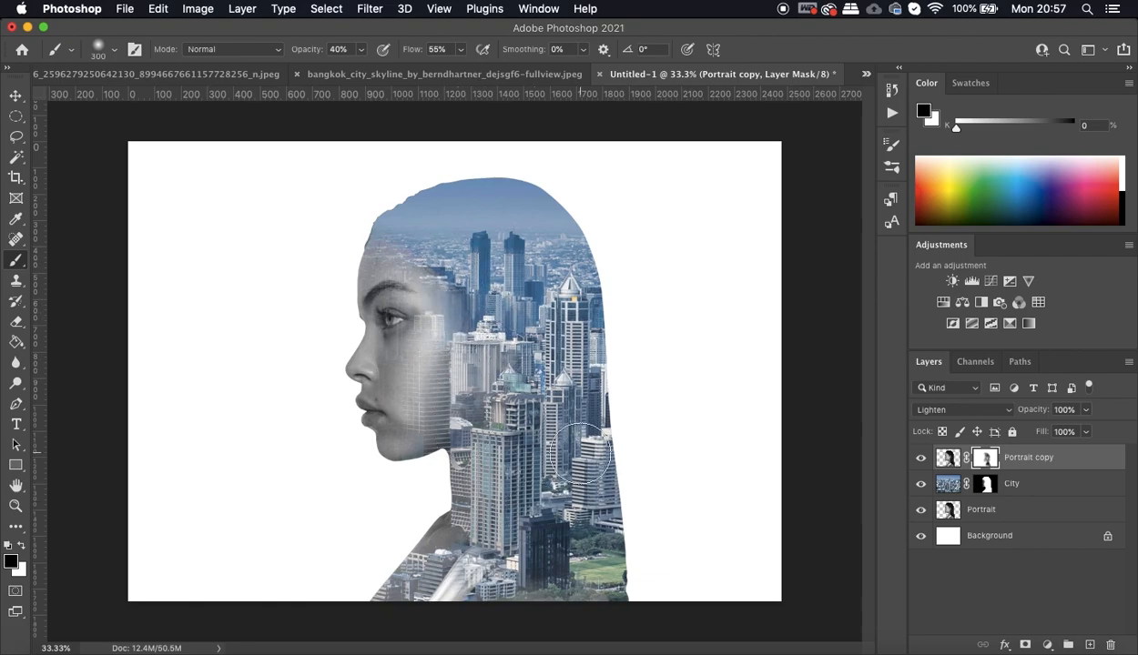
key("super+z")
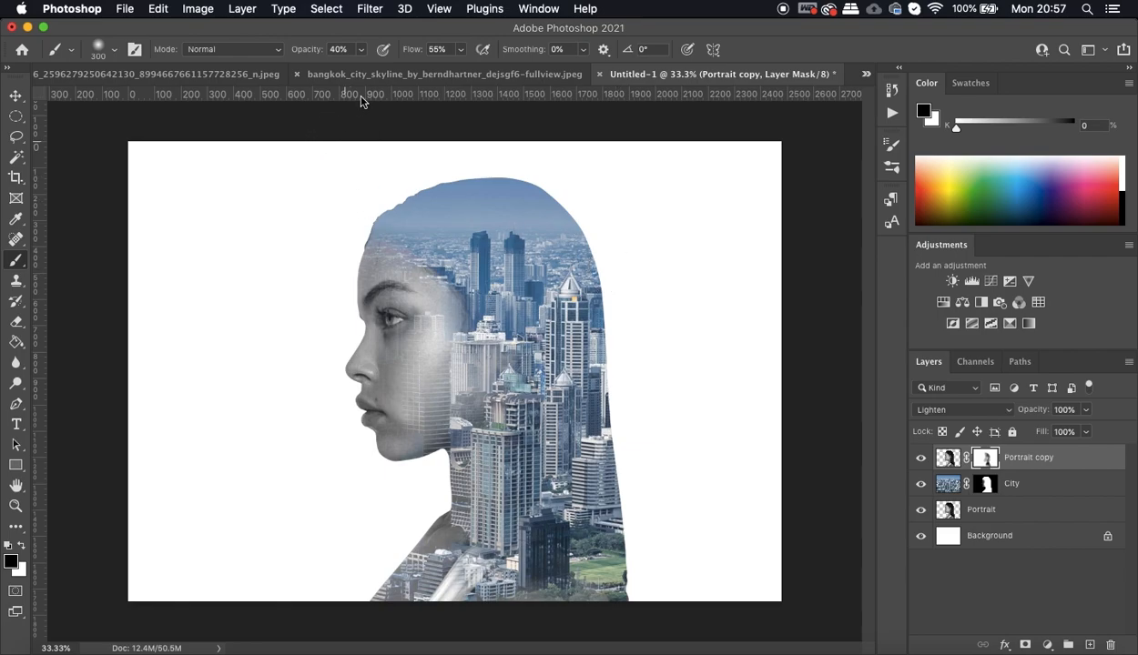
- Lower the brush opacity to 14%, enlarge the brush to 700 px and paint black on the Portrait copy mask over the hair and neck
left_click(361, 50)
left_click_drag(343, 73, 338, 73)
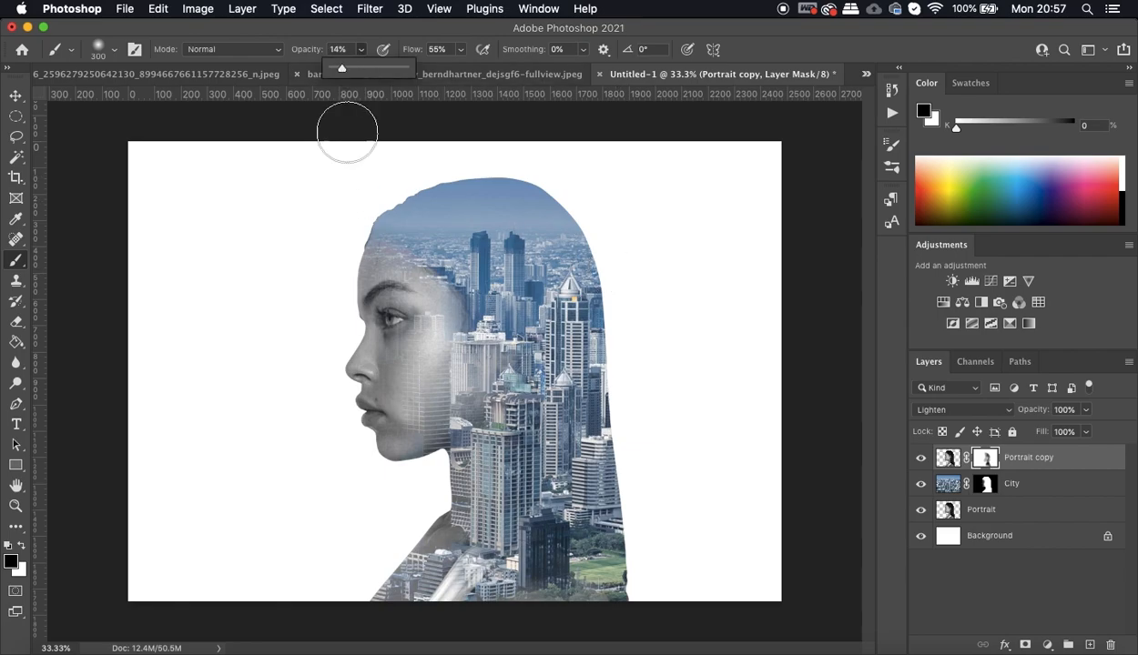
key("bracketright")
key("bracketright")
key("bracketright")
key("bracketright")
mouse_move(483, 351)
left_mouse_down()
mouse_move(477, 282)
mouse_move(470, 398)
mouse_move(450, 446)
mouse_move(462, 499)
mouse_move(430, 448)
mouse_move(424, 531)
mouse_move(425, 476)
mouse_move(466, 482)
mouse_move(540, 521)
left_mouse_up()
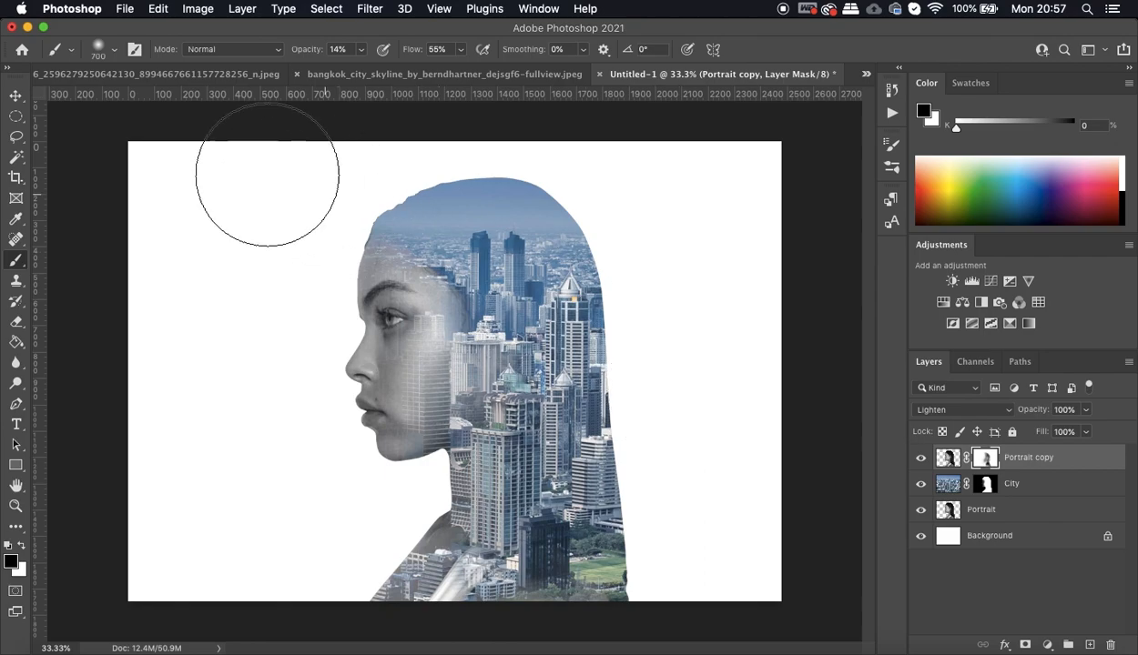
left_click(17, 95)
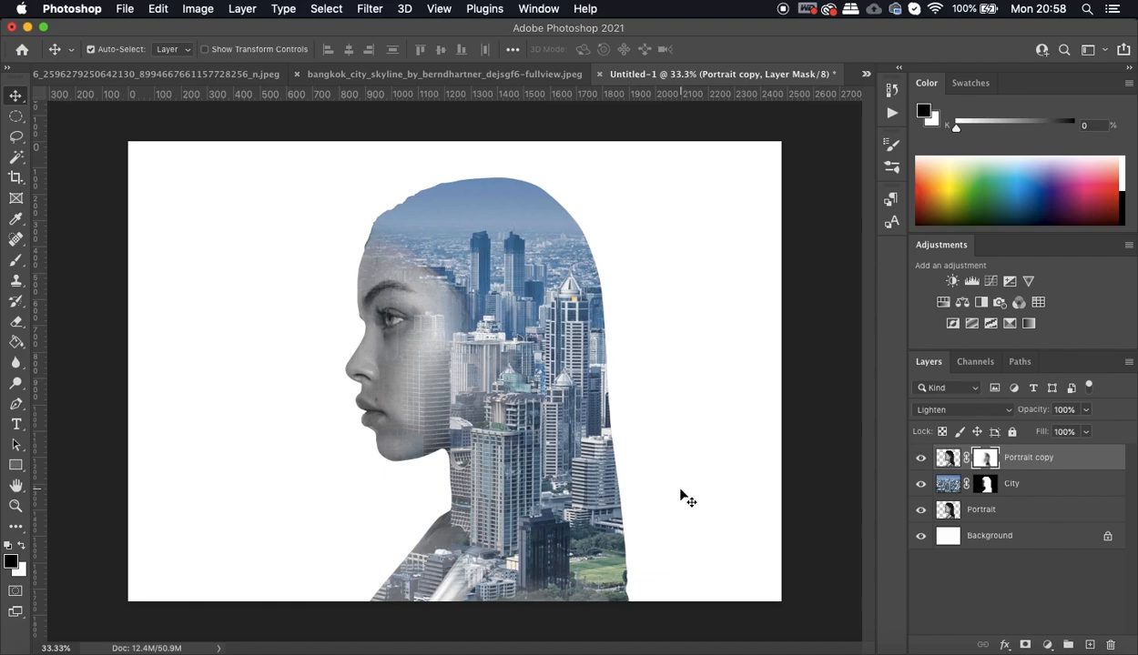
- Create a new layer directly above the Background and start a Solid Color fill on it
left_click(1008, 545)
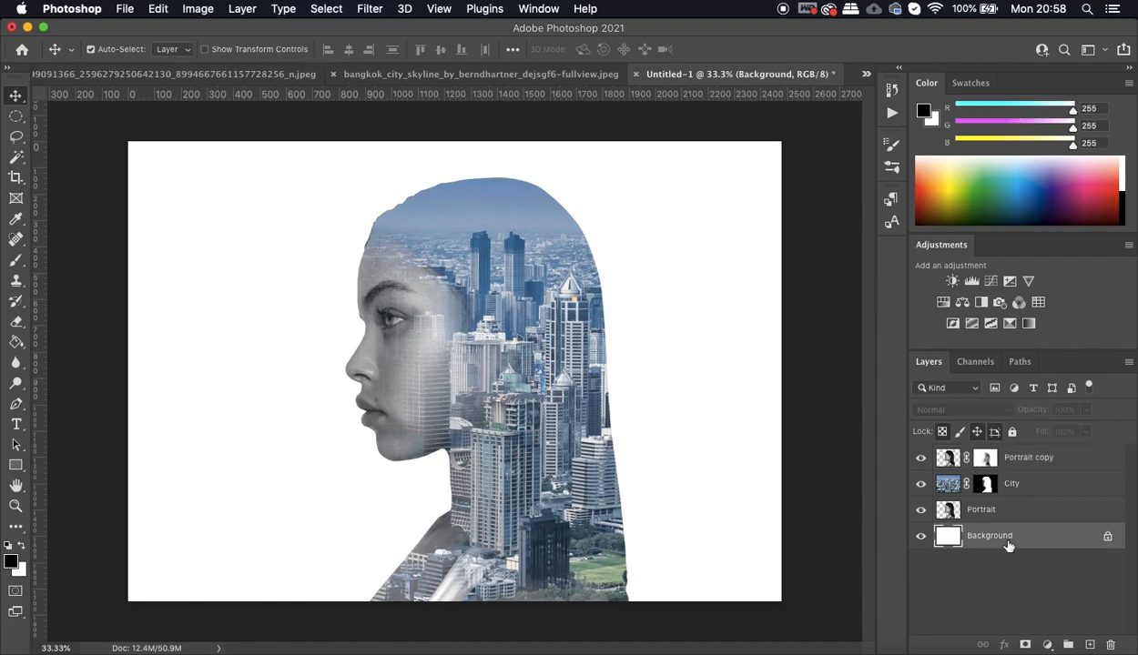
left_click(1090, 645)
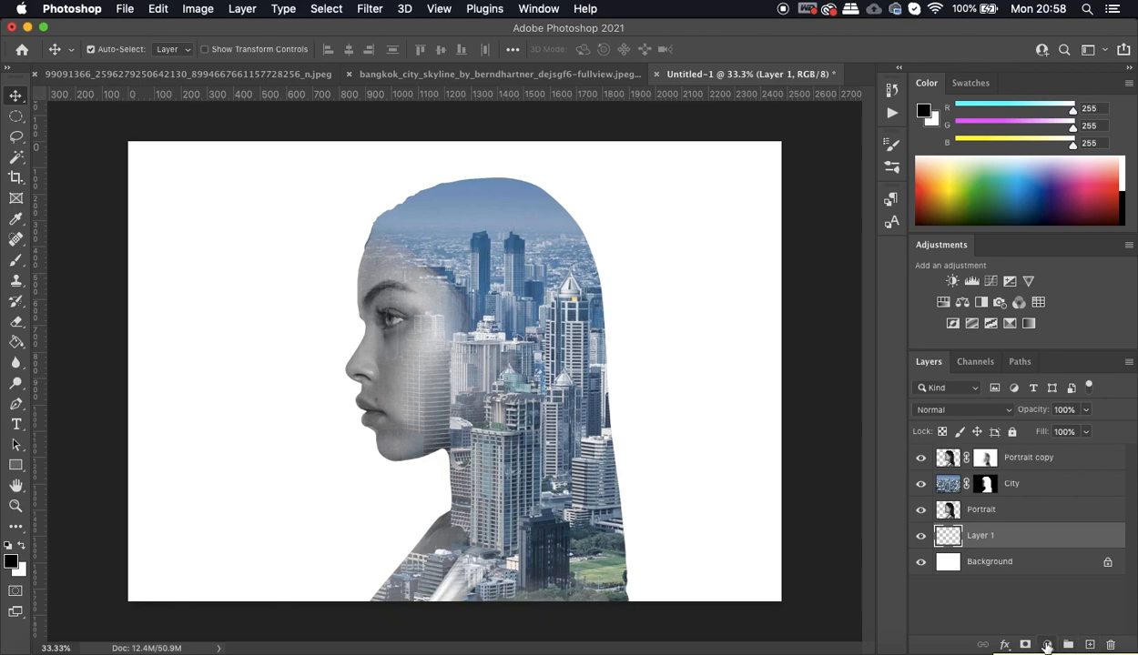
left_click(1047, 645)
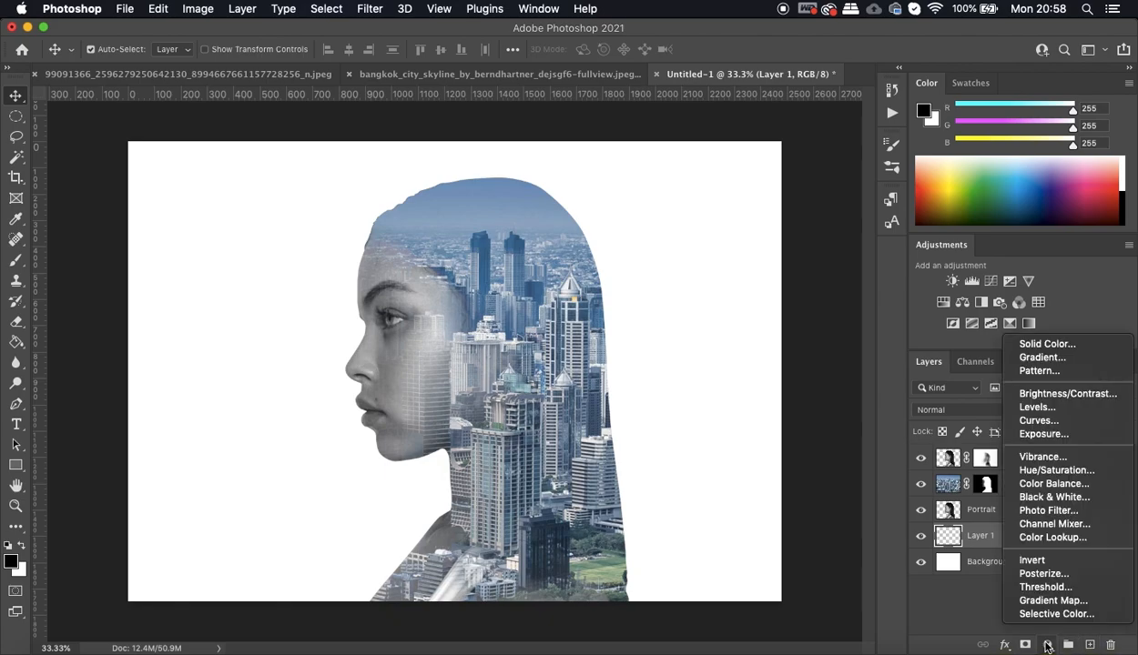
left_click(1046, 344)
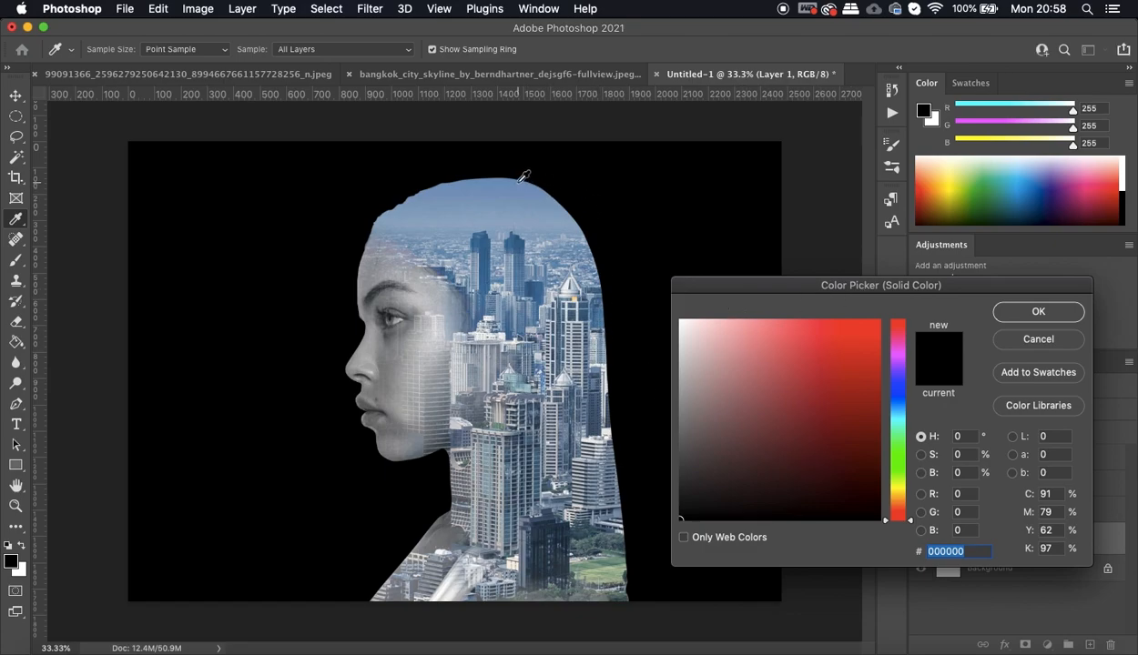
- Sample blues from the city's sky inside the head and apply #8aa5c2 as the background fill colour
left_click(518, 185)
left_click_drag(529, 182, 532, 184)
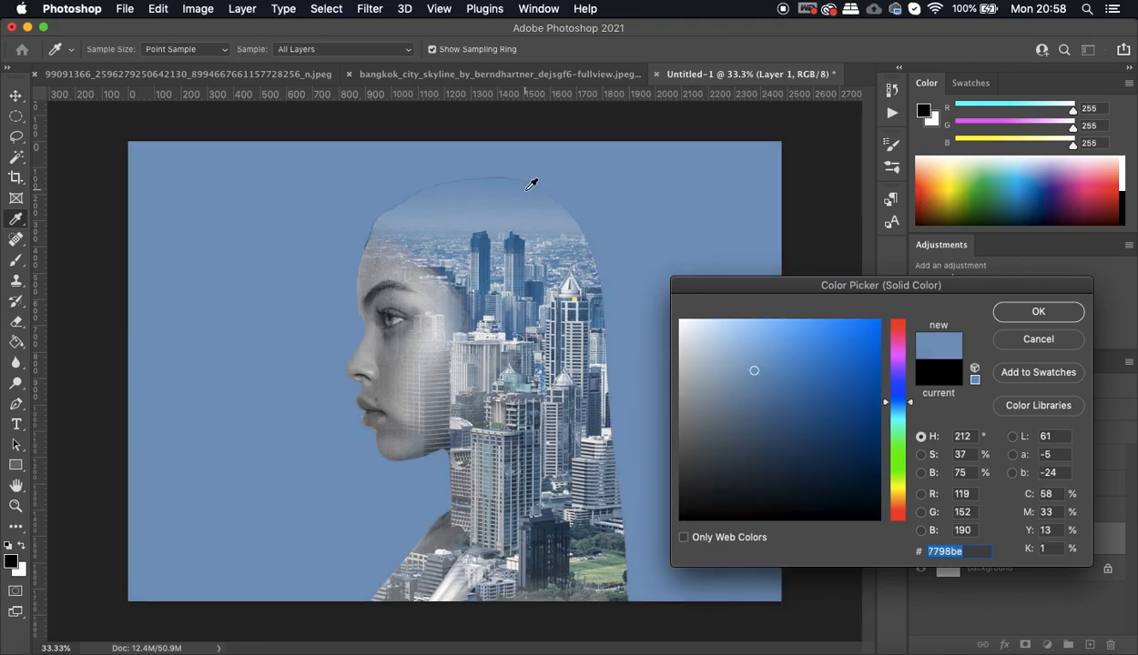
left_click(554, 209)
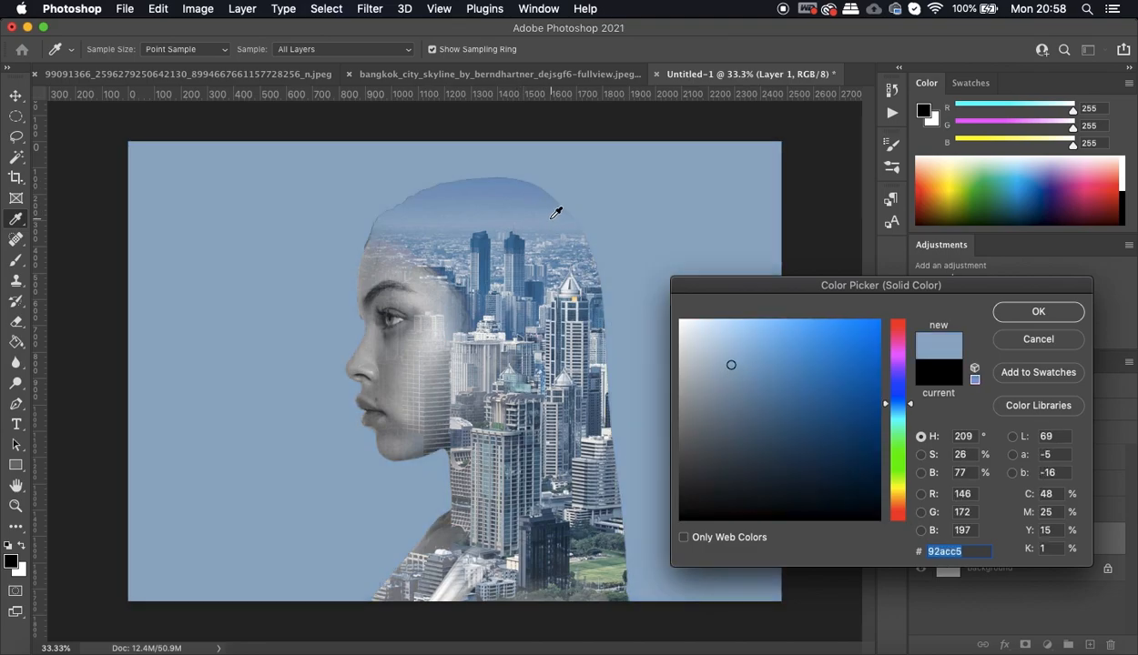
left_click_drag(534, 200, 515, 207)
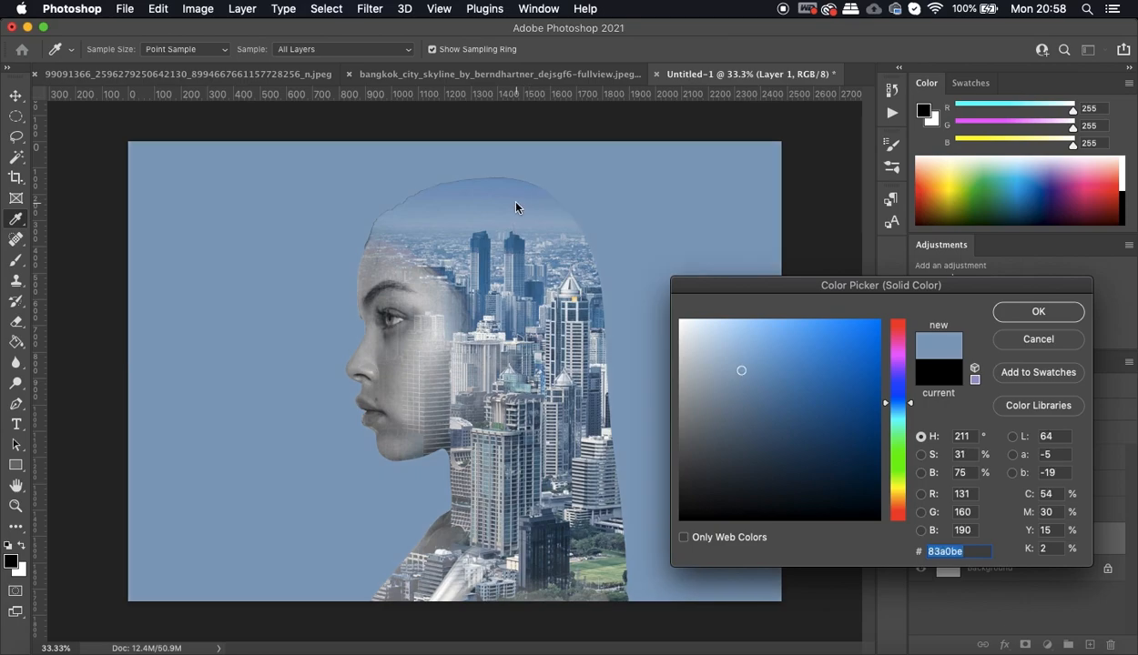
left_click(522, 196)
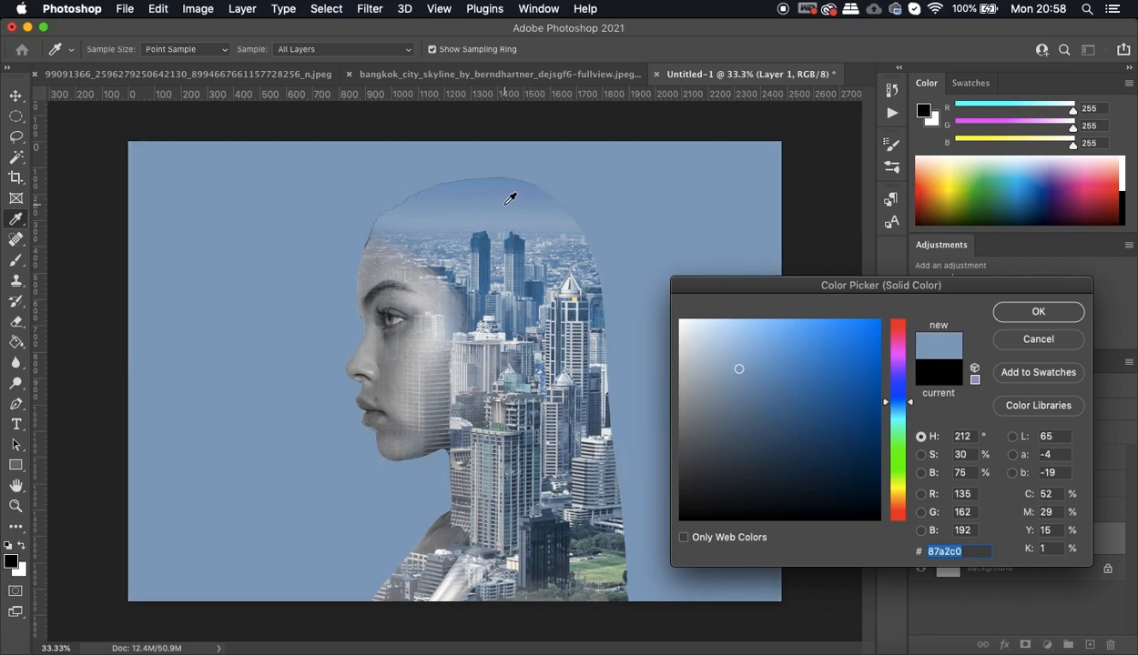
left_click(511, 198)
left_click(513, 203)
left_click(506, 211)
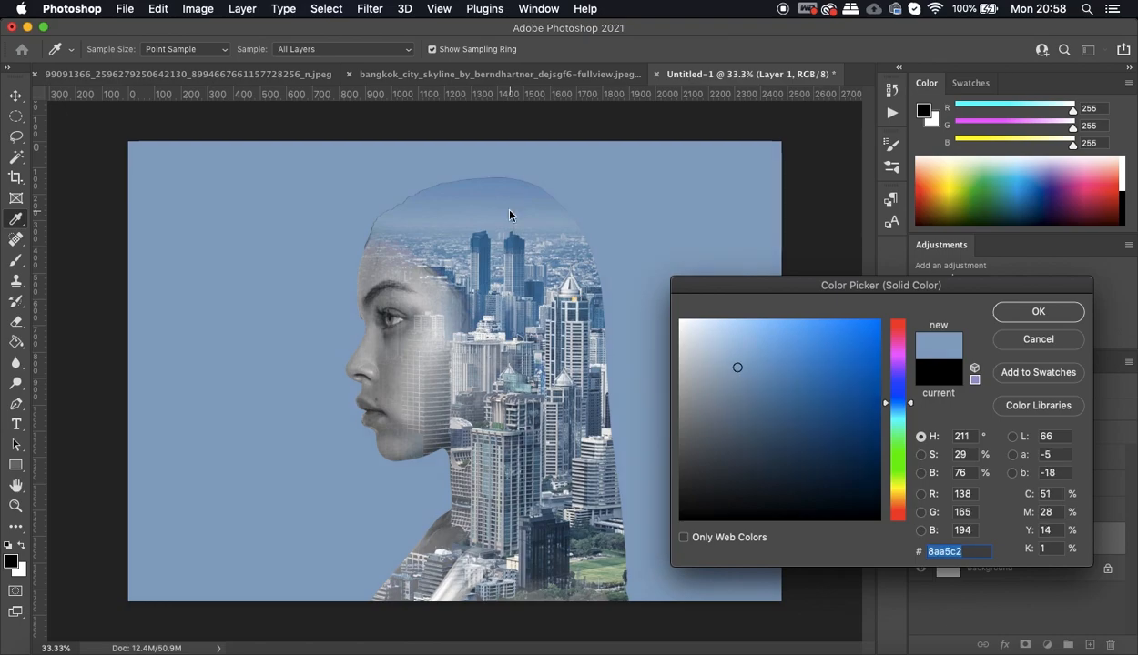
left_click(1043, 314)
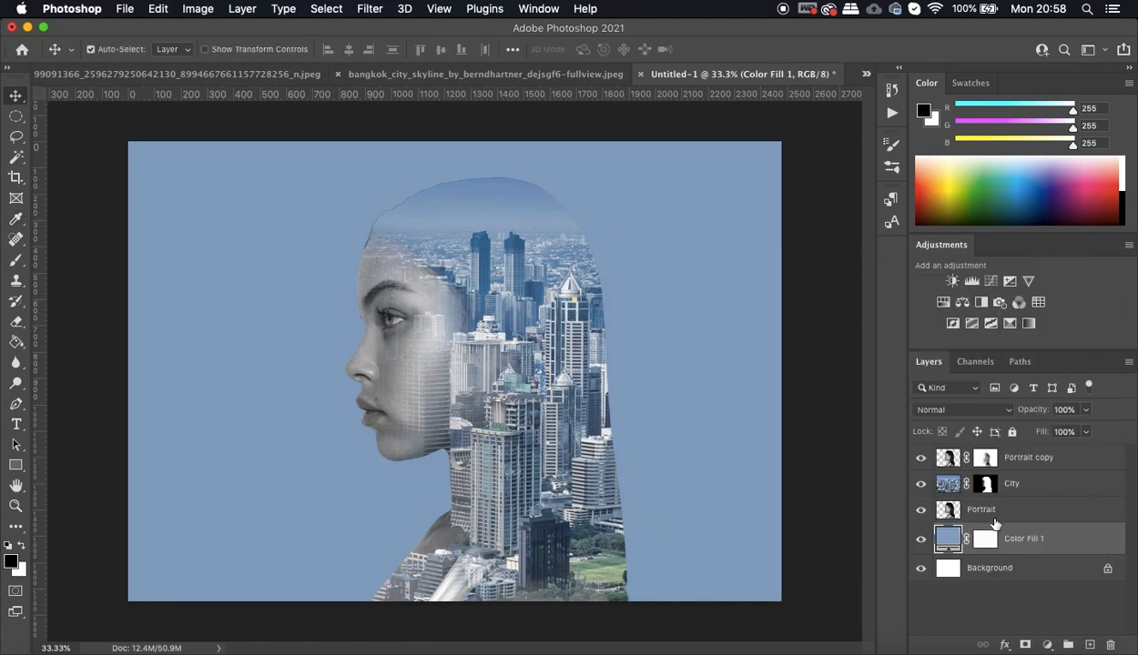
- Paint black on the Portrait copy mask along the forehead hairline with a 200 px brush at 14% opacity
left_click(984, 457)
key("b")
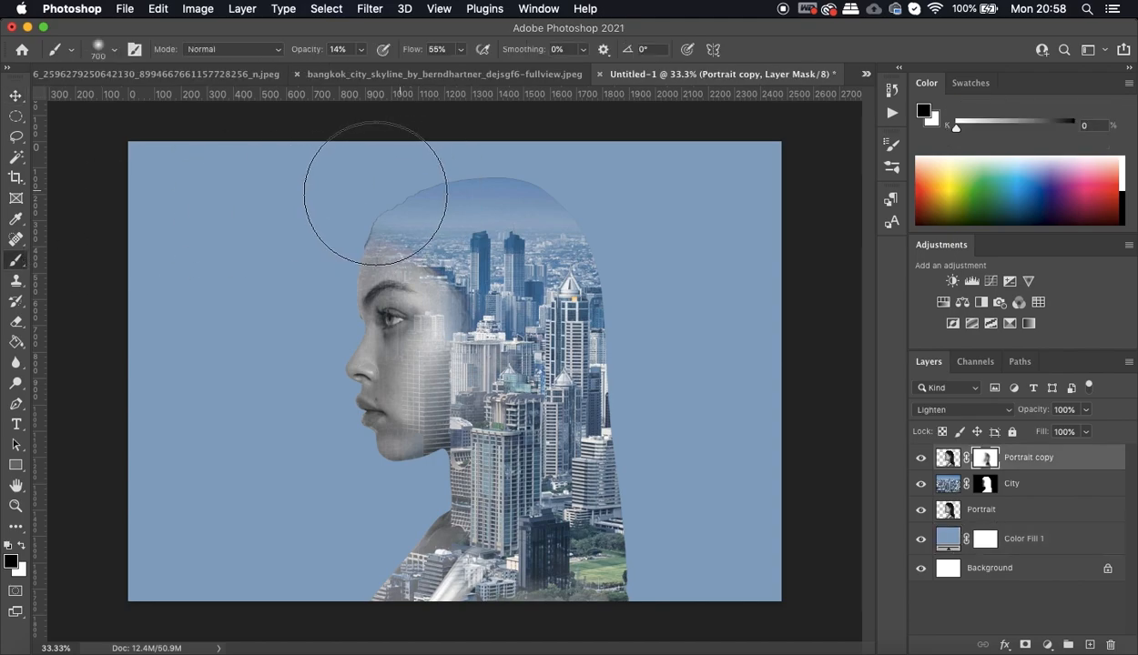
key("bracketleft")
key("bracketleft")
key("bracketleft")
key("bracketleft")
key("bracketleft")
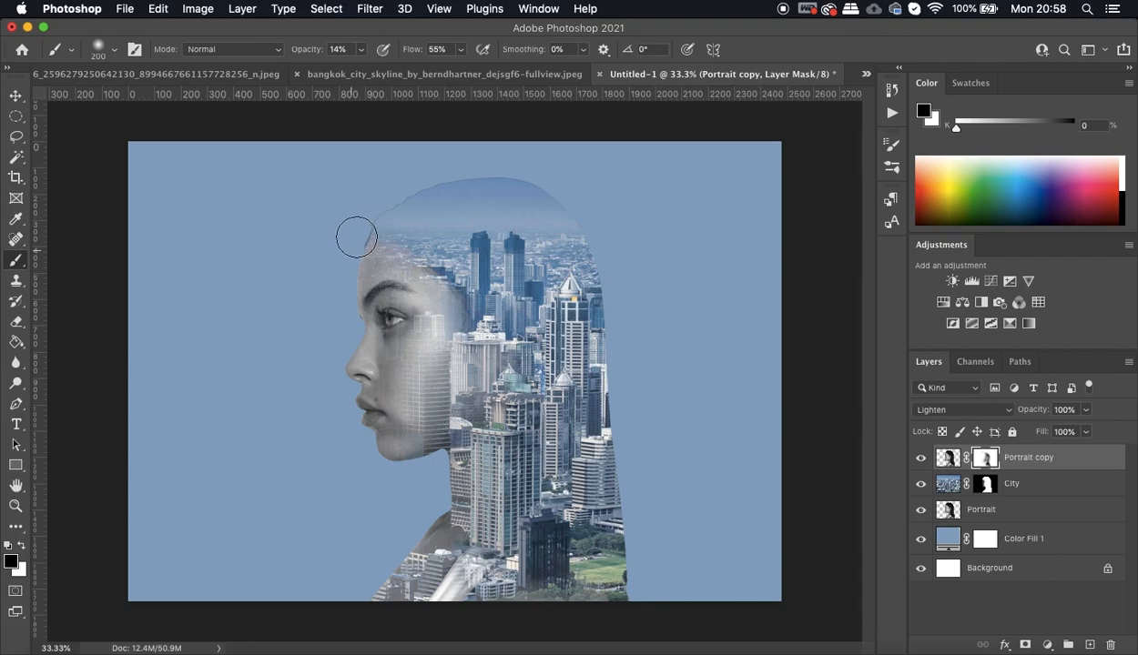
left_click_drag(364, 228, 340, 252)
- On the City mask, undo the last black stroke and paint white beyond the forehead and the back of the head to extend the skyline
left_click(991, 488)
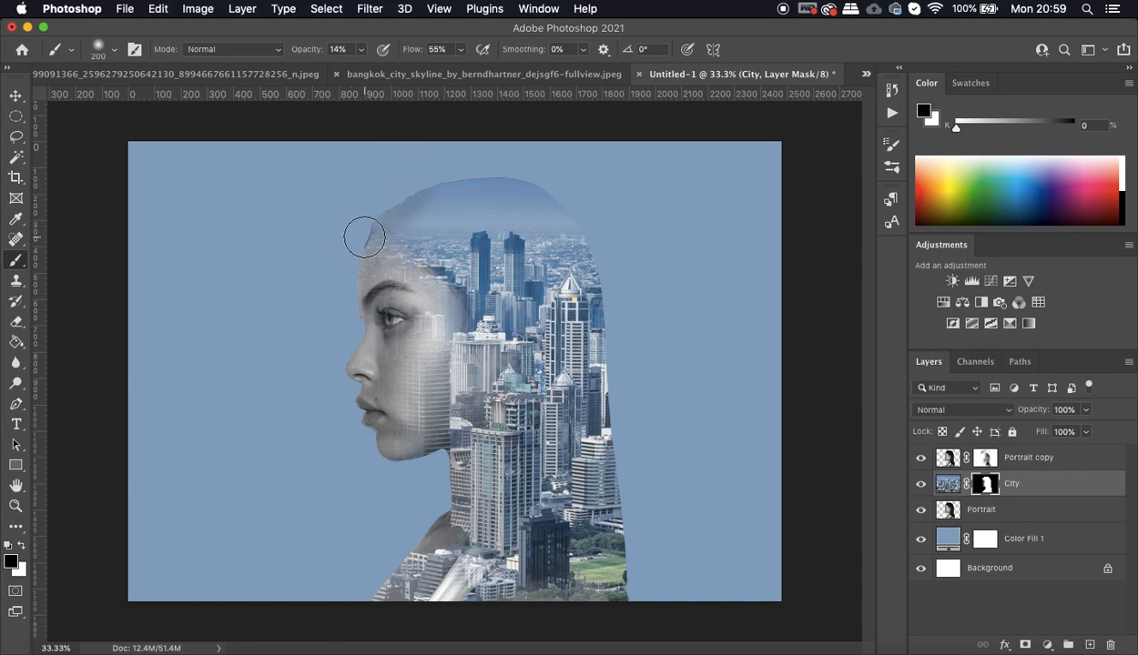
key("super+z")
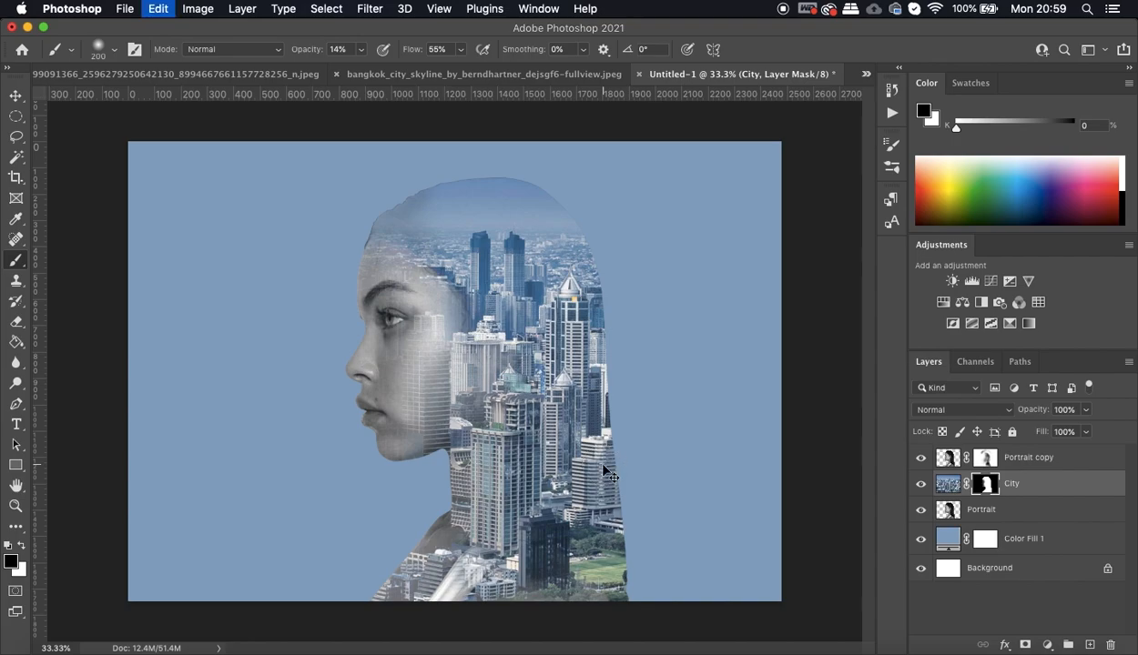
left_click(24, 545)
mouse_move(343, 241)
left_mouse_down()
mouse_move(398, 190)
mouse_move(352, 245)
mouse_move(381, 202)
mouse_move(351, 250)
mouse_move(384, 219)
mouse_move(362, 254)
mouse_move(347, 257)
mouse_move(381, 248)
mouse_move(324, 248)
mouse_move(456, 240)
mouse_move(361, 262)
mouse_move(360, 242)
mouse_move(402, 205)
mouse_move(457, 185)
mouse_move(586, 249)
mouse_move(574, 238)
mouse_move(622, 243)
mouse_move(580, 249)
mouse_move(604, 276)
mouse_move(593, 265)
mouse_move(606, 297)
mouse_move(587, 252)
mouse_move(595, 266)
mouse_move(571, 254)
mouse_move(599, 281)
mouse_move(573, 254)
mouse_move(619, 252)
mouse_move(611, 243)
mouse_move(554, 248)
mouse_move(628, 247)
mouse_move(344, 241)
mouse_move(410, 248)
left_mouse_up()
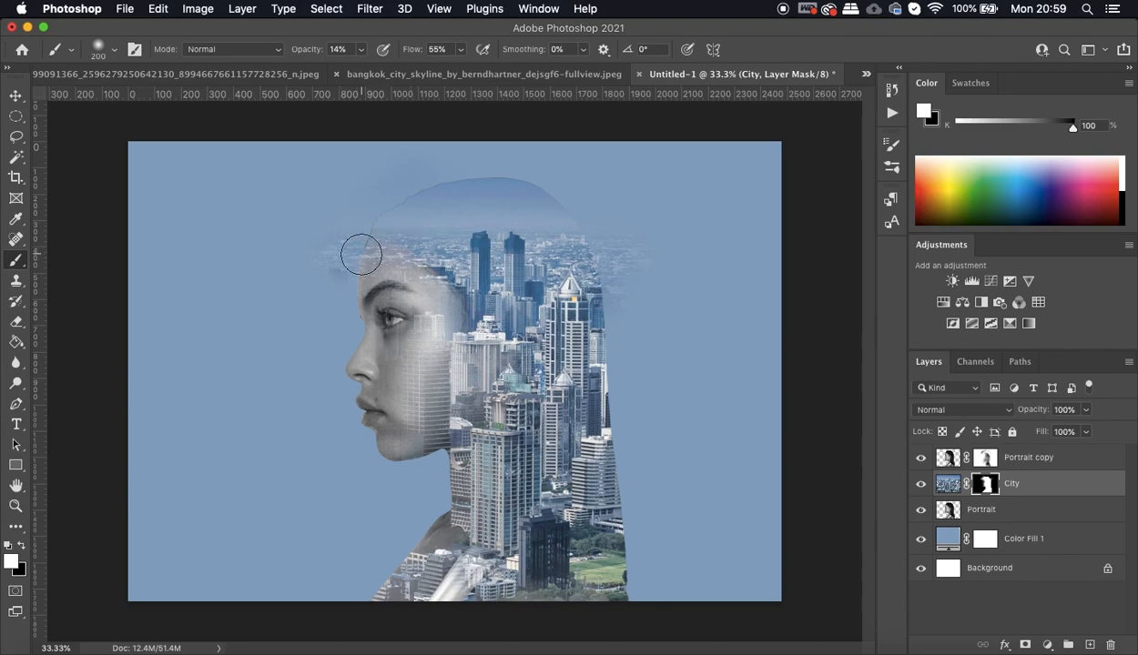
mouse_move(601, 246)
left_mouse_down()
mouse_move(363, 241)
mouse_move(266, 263)
left_mouse_up()
mouse_move(696, 286)
left_mouse_down()
mouse_move(685, 283)
mouse_move(698, 281)
left_mouse_up()
- Add a layer mask to the Portrait layer and paint black along the forehead and top of the head to soften the hair edge
left_click(921, 510)
left_click(921, 510)
left_click(949, 511)
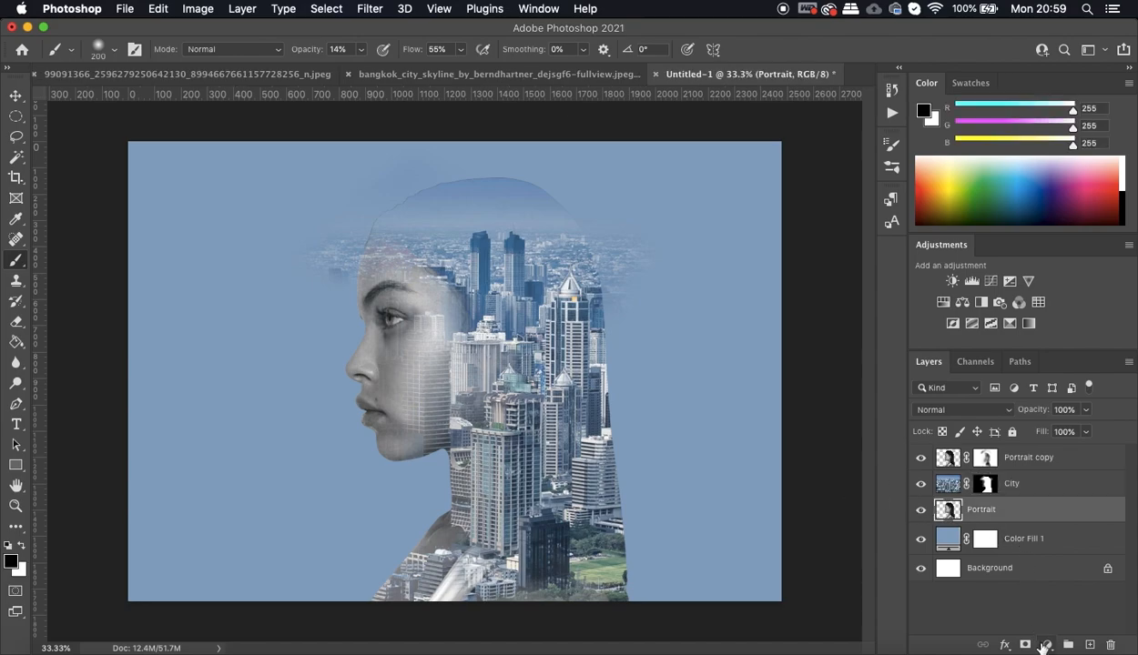
left_click(1026, 644)
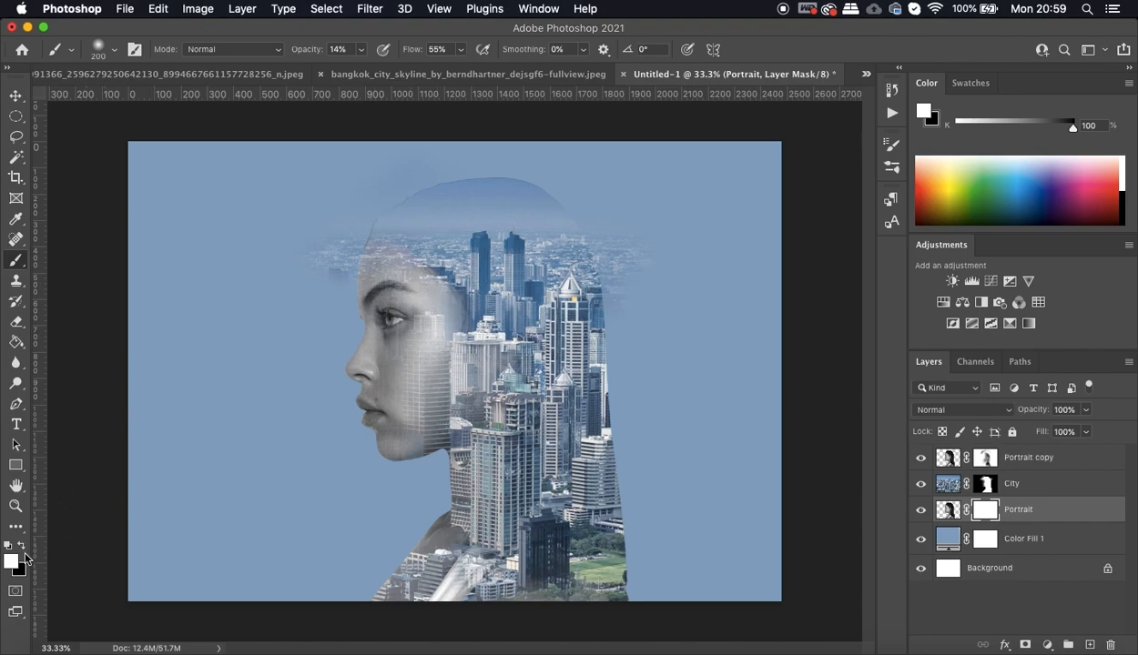
left_click(22, 547)
mouse_move(375, 208)
left_mouse_down()
mouse_move(351, 248)
mouse_move(375, 216)
mouse_move(445, 173)
mouse_move(359, 212)
mouse_move(426, 179)
mouse_move(364, 210)
mouse_move(358, 238)
mouse_move(385, 204)
mouse_move(350, 249)
mouse_move(375, 225)
left_mouse_up()
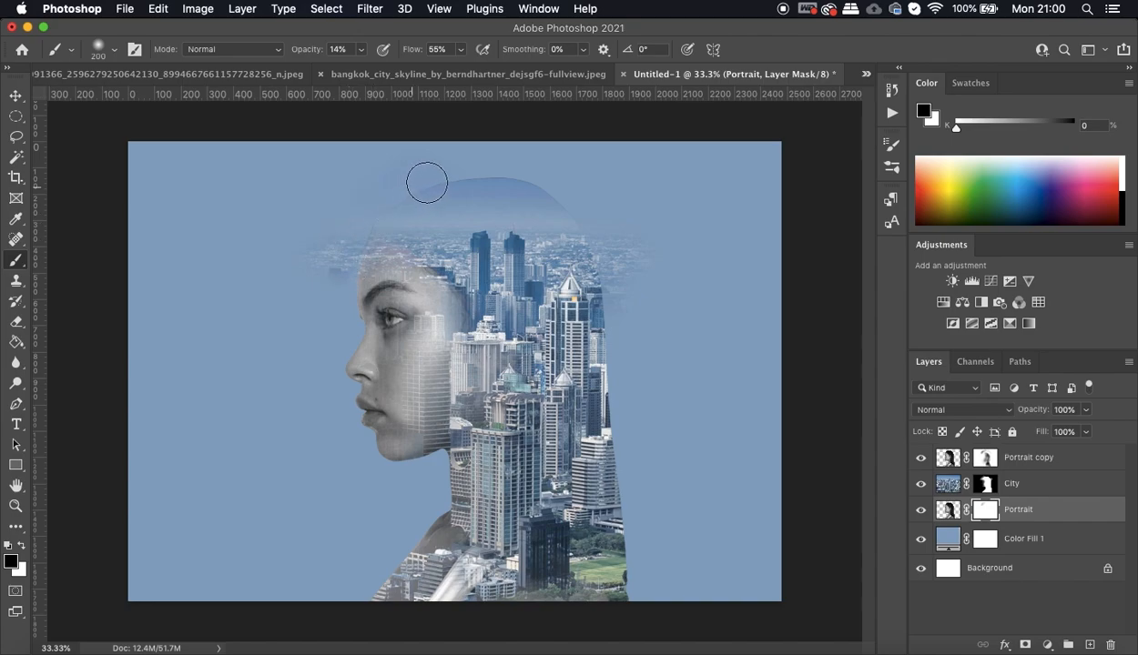
left_click_drag(436, 184, 425, 184)
mouse_move(357, 236)
left_mouse_down()
mouse_move(424, 177)
mouse_move(437, 176)
mouse_move(389, 202)
mouse_move(507, 179)
mouse_move(565, 200)
mouse_move(503, 179)
left_mouse_up()
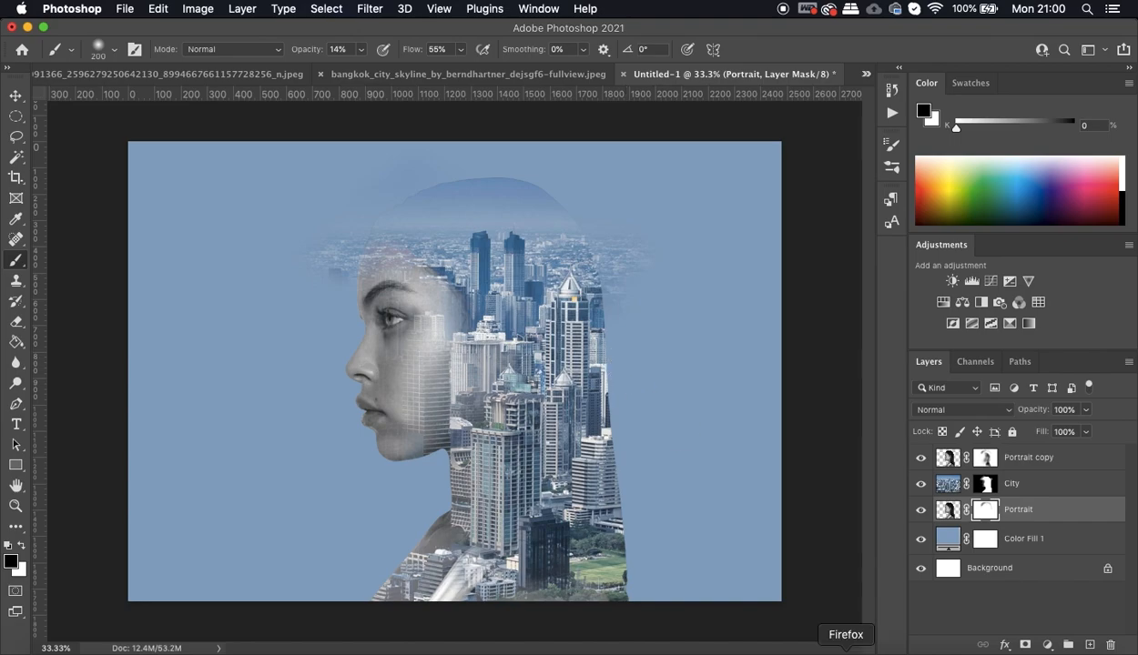
- Apply the Camera Raw filter to the City layer with saturation -30, exposure +0.40 and clarity +25
left_click(1001, 483)
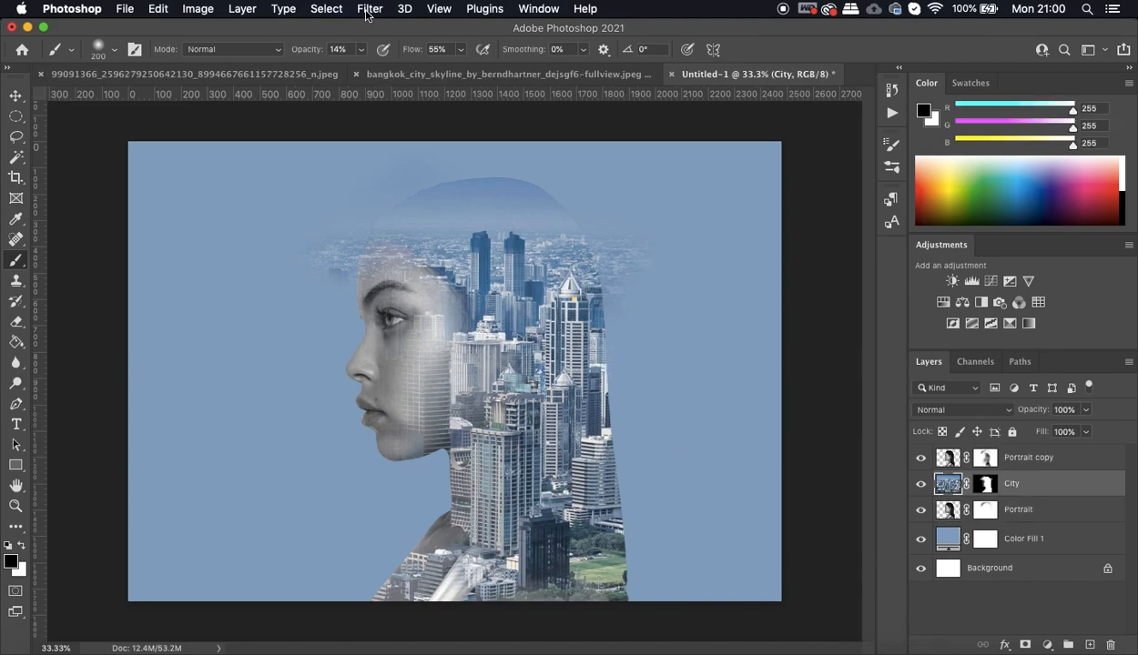
left_click(366, 11)
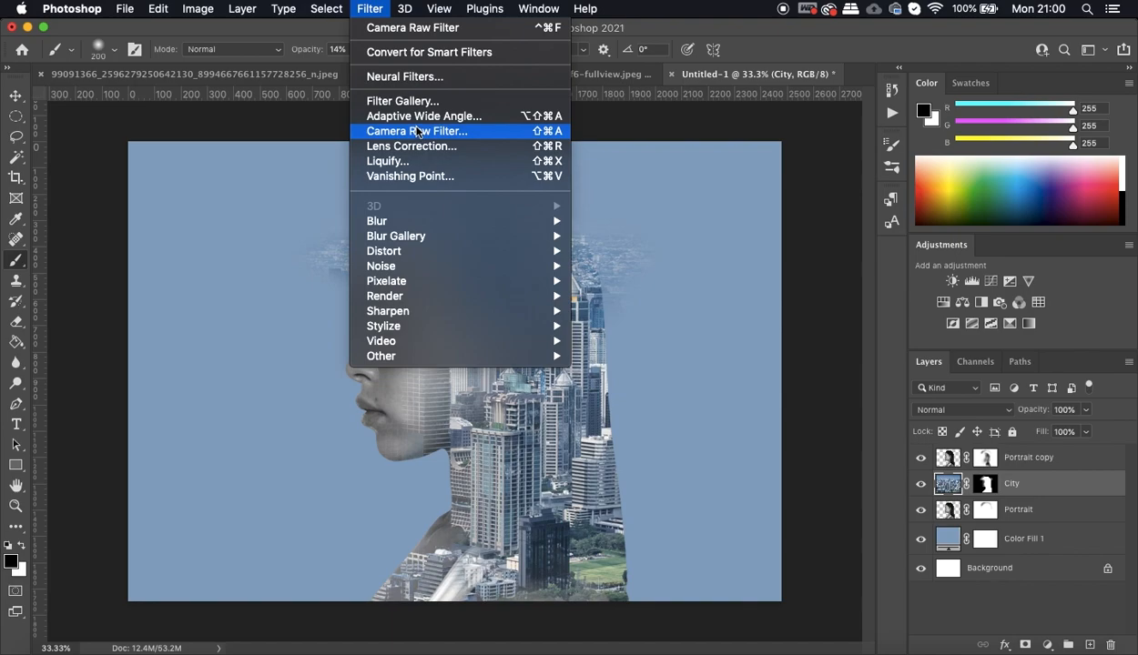
left_click(649, 289)
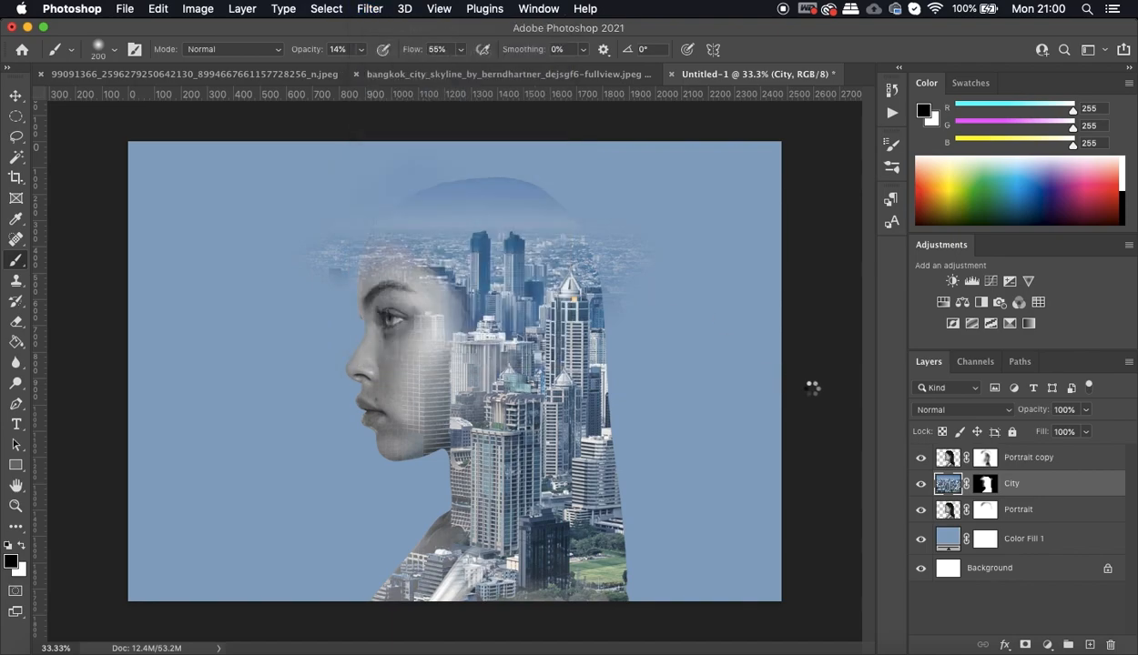
scroll(949, 583, "down", 4)
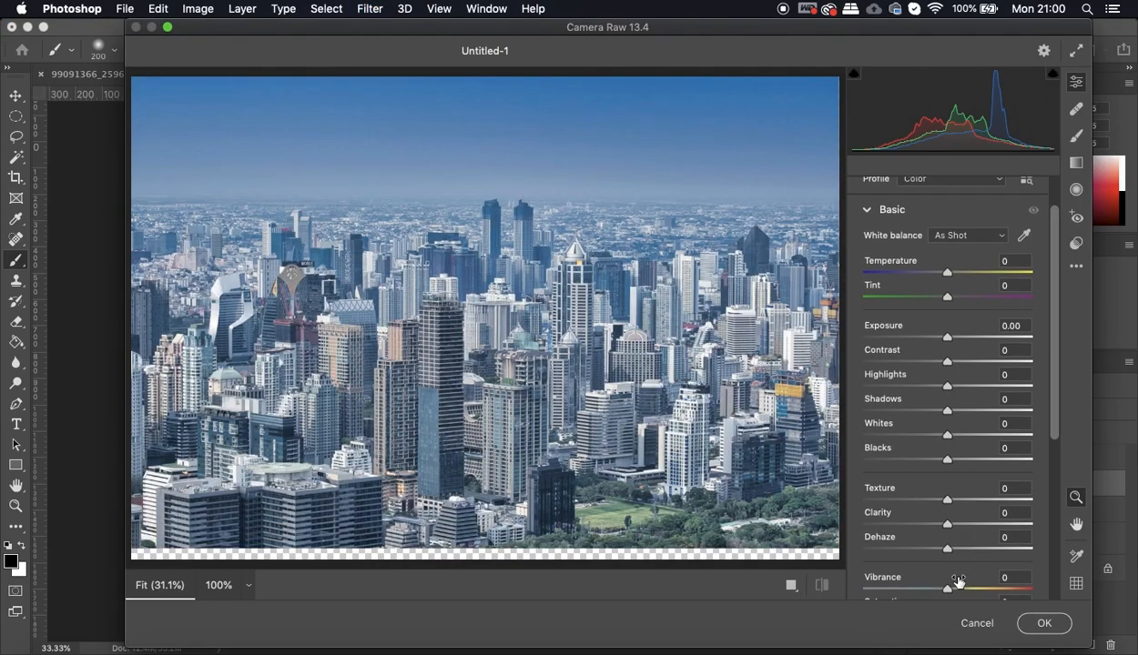
left_click_drag(950, 569, 924, 570)
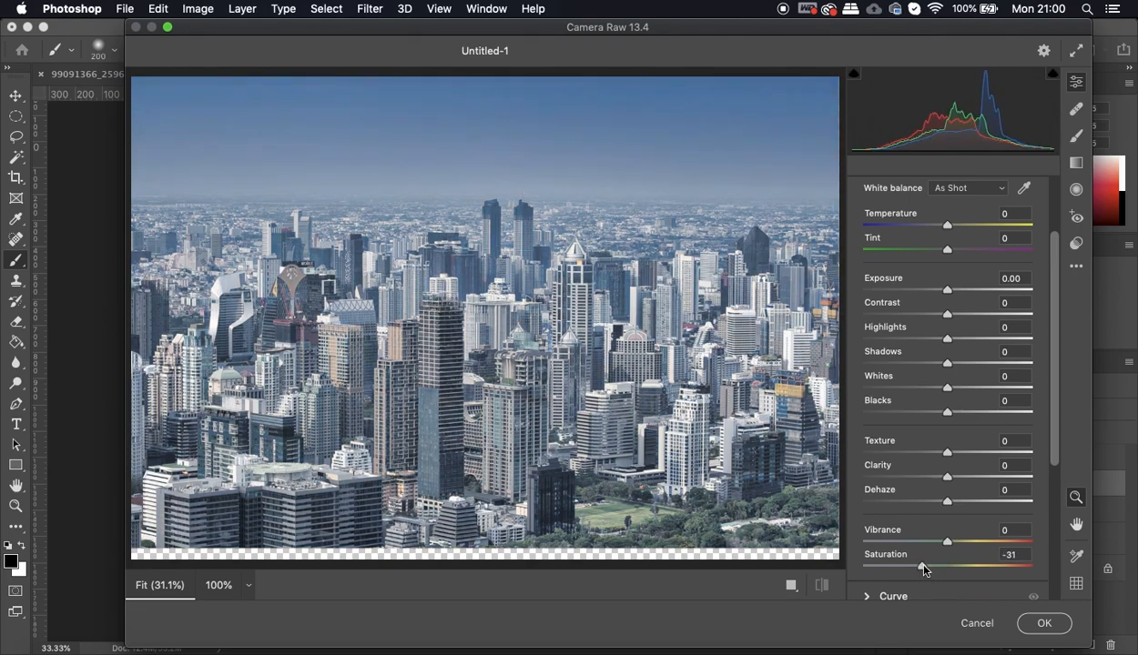
left_click_drag(949, 297, 955, 296)
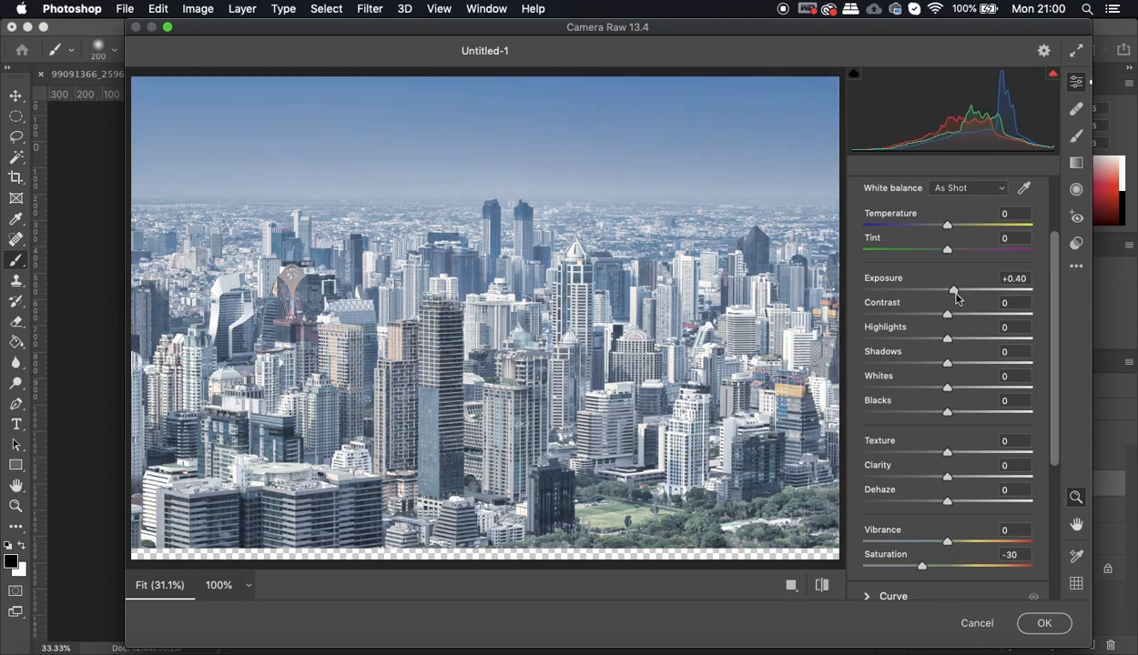
mouse_move(951, 480)
left_mouse_down()
mouse_move(987, 476)
mouse_move(973, 480)
left_mouse_up()
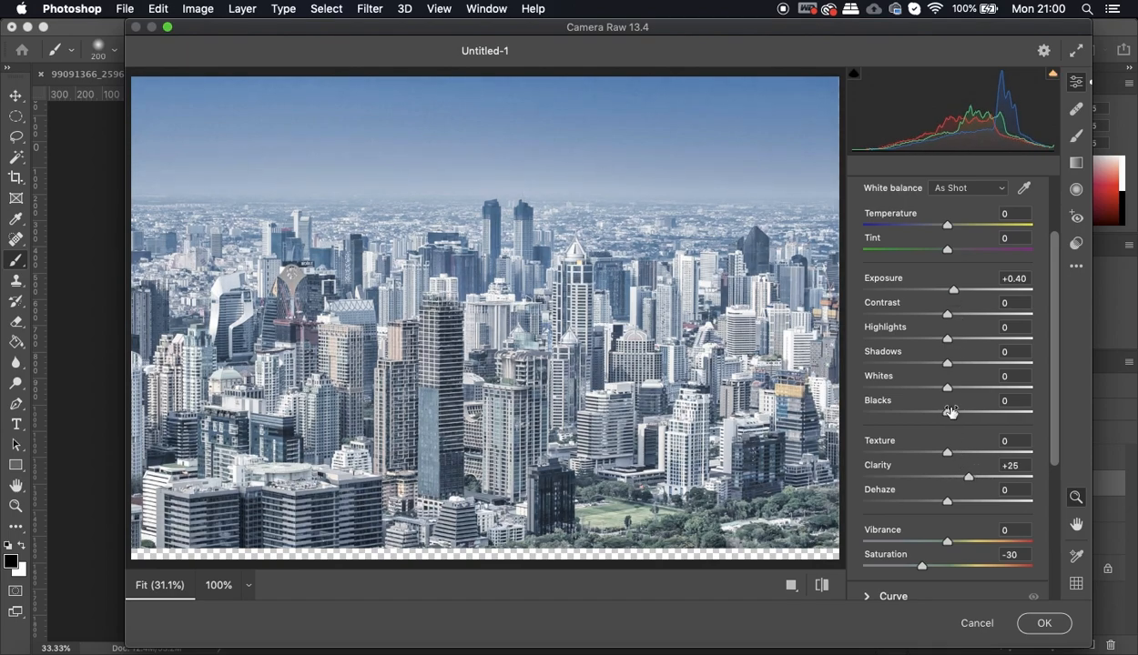
left_click(1021, 616)
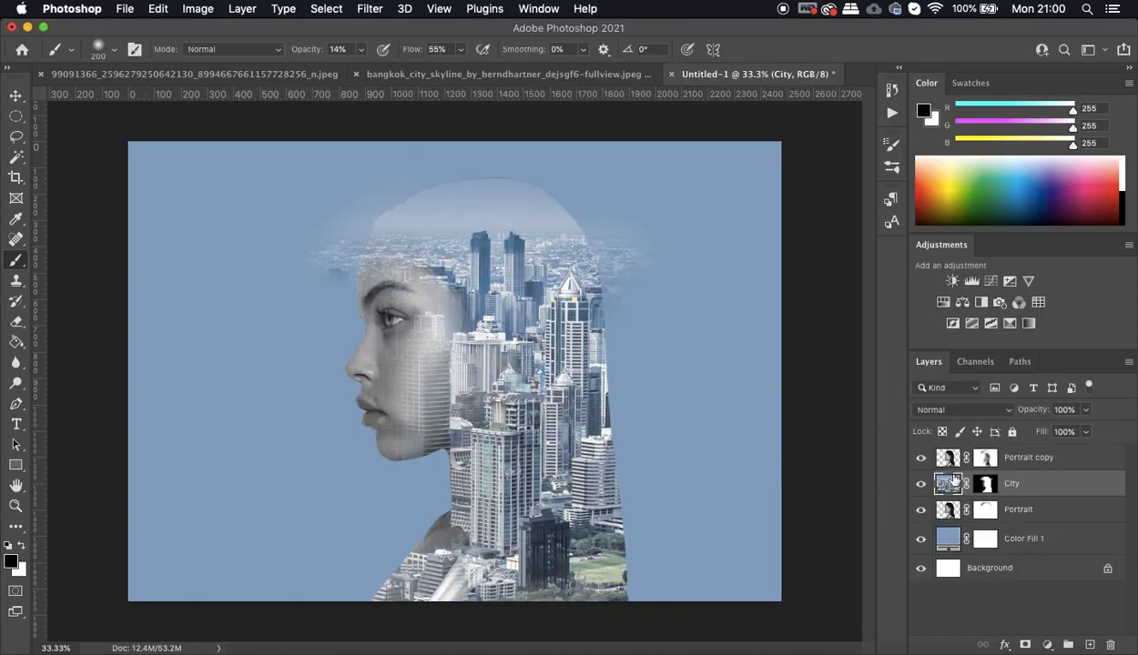
- Recolour the Color Fill 1 background with a lighter blue sampled from the sky inside the head
left_click(988, 511)
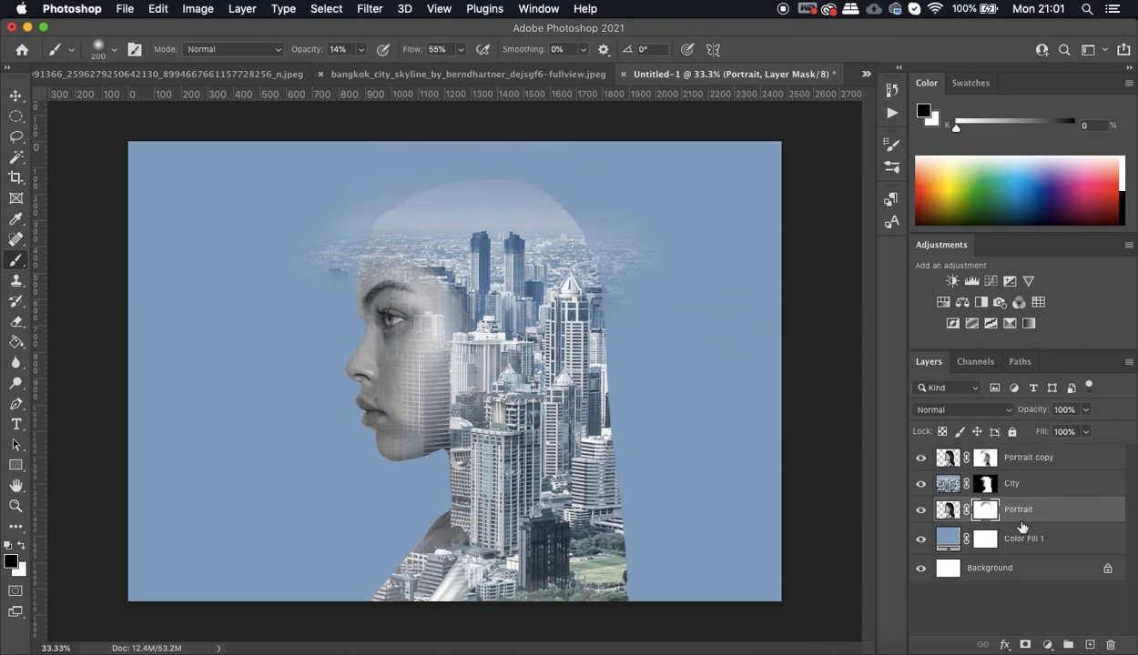
left_click(956, 544)
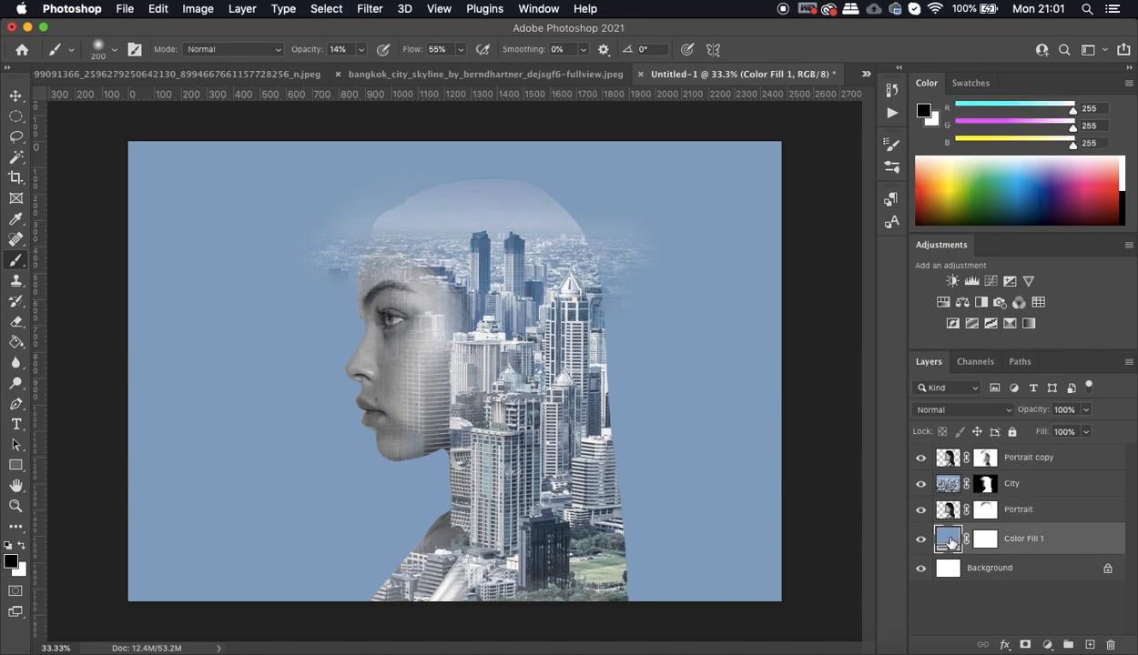
double_click(949, 543)
left_click(526, 203)
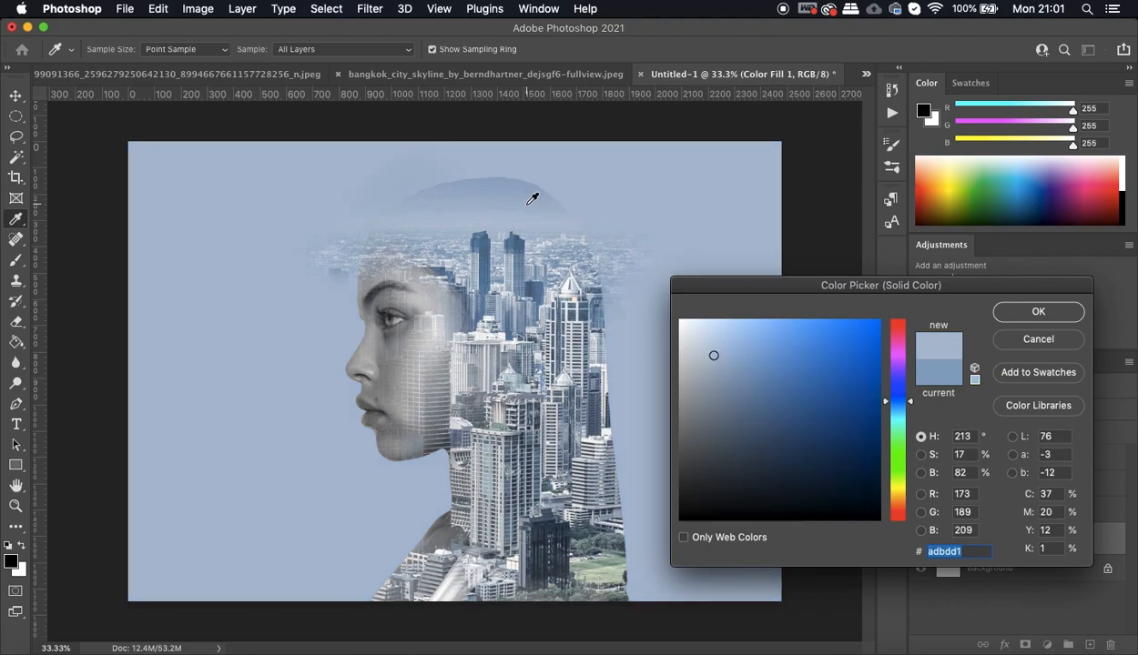
left_click(442, 211)
left_click(1045, 314)
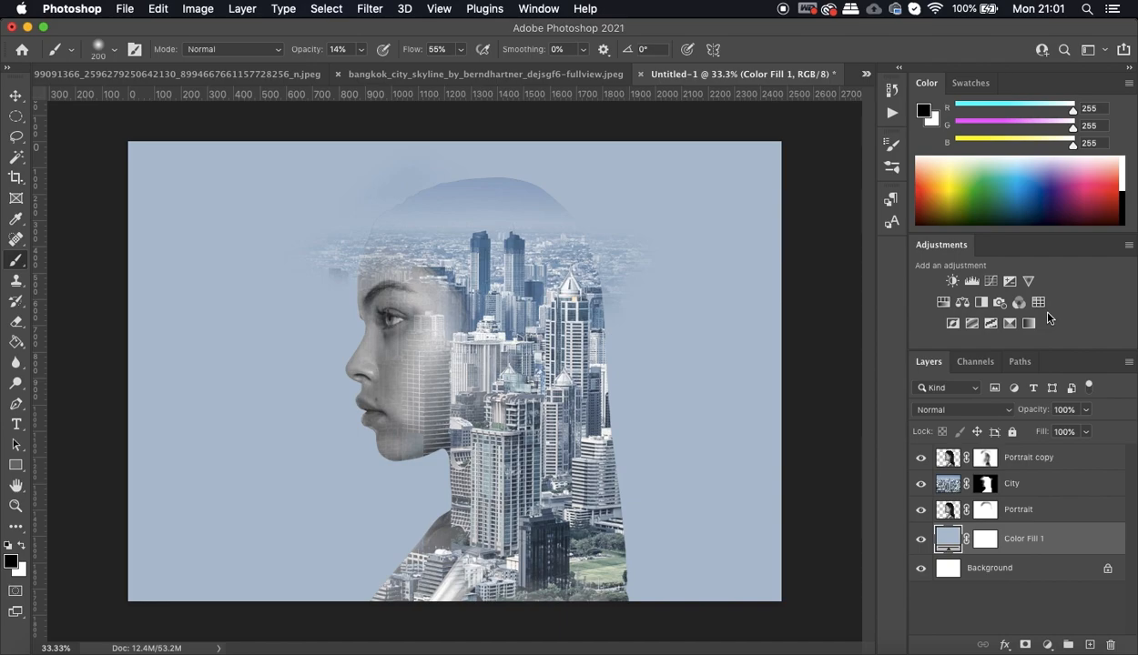
- Paint black on the City mask along the bottom edge with a 600 px brush to bring back the shoulder
left_click(987, 483)
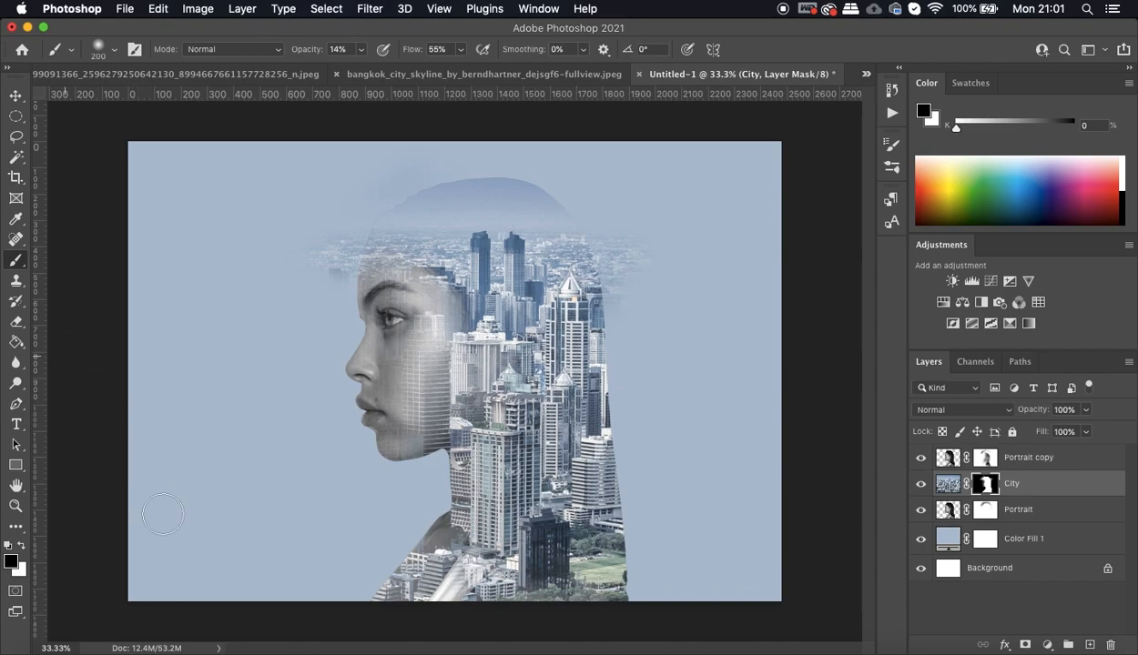
key("bracketright")
key("bracketright")
key("bracketright")
key("bracketright")
key("bracketright")
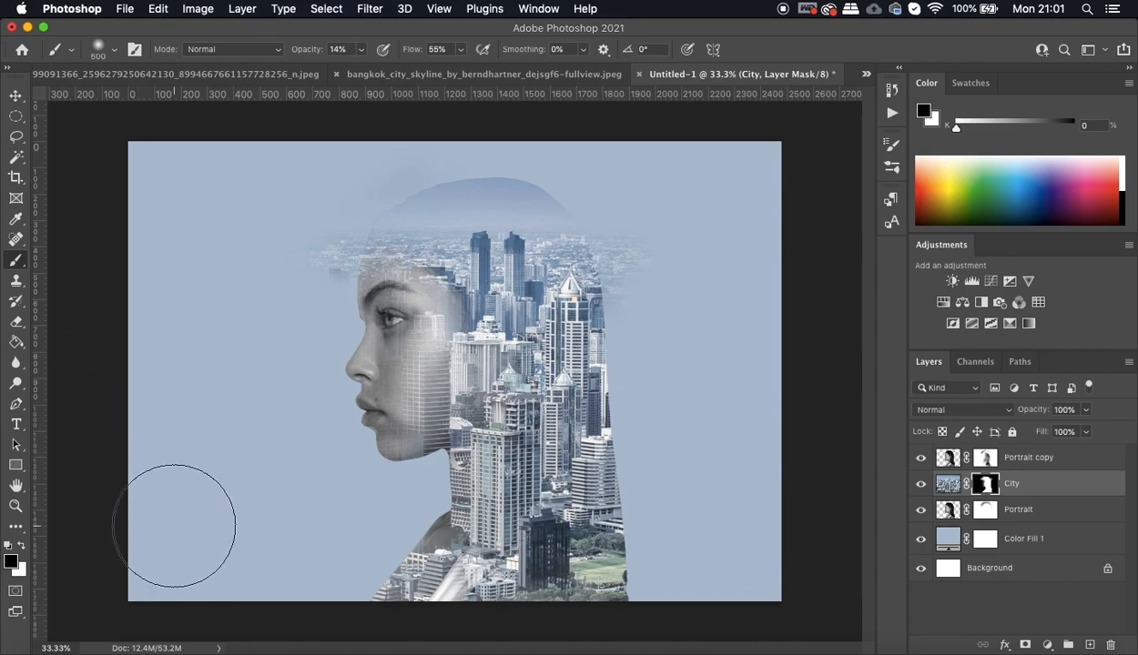
key("super+minus")
key("super+minus")
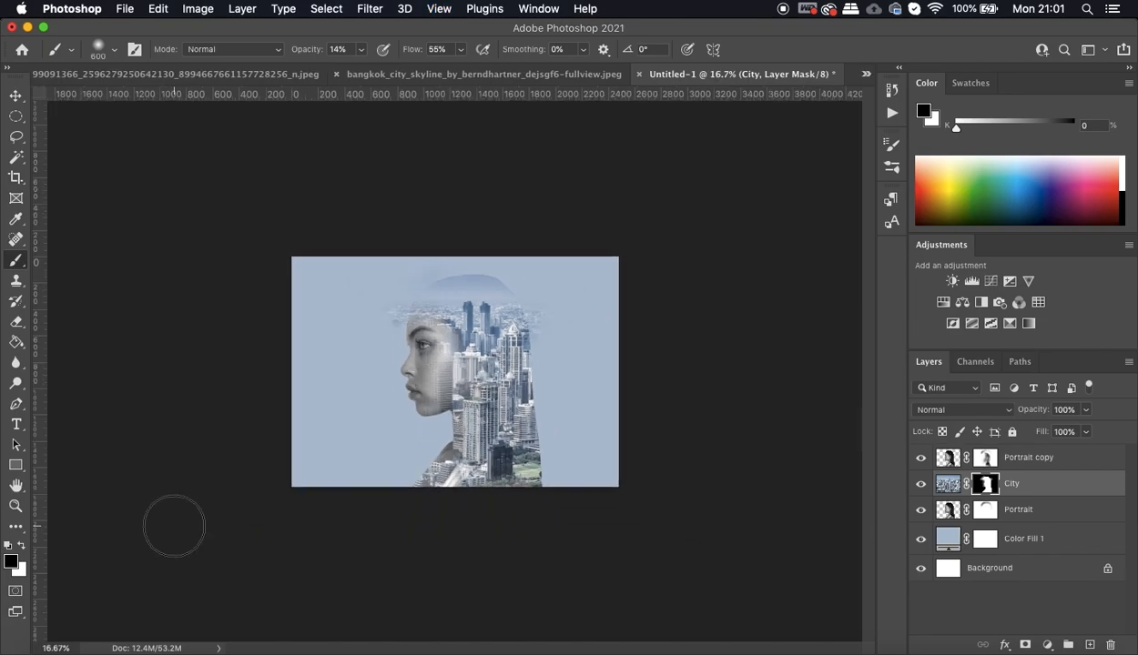
mouse_move(460, 523)
left_mouse_down()
mouse_move(432, 503)
mouse_move(572, 499)
mouse_move(367, 494)
mouse_move(492, 503)
mouse_move(401, 491)
mouse_move(546, 487)
mouse_move(471, 482)
mouse_move(601, 499)
mouse_move(449, 493)
mouse_move(550, 501)
mouse_move(405, 484)
mouse_move(587, 487)
mouse_move(400, 469)
mouse_move(512, 498)
mouse_move(450, 482)
mouse_move(536, 490)
mouse_move(381, 479)
mouse_move(486, 496)
mouse_move(452, 467)
mouse_move(558, 471)
mouse_move(410, 471)
mouse_move(530, 495)
mouse_move(572, 471)
mouse_move(389, 477)
mouse_move(529, 477)
mouse_move(440, 482)
mouse_move(489, 492)
mouse_move(507, 475)
mouse_move(557, 470)
mouse_move(423, 491)
mouse_move(490, 491)
mouse_move(444, 515)
mouse_move(507, 496)
mouse_move(541, 517)
left_mouse_up()
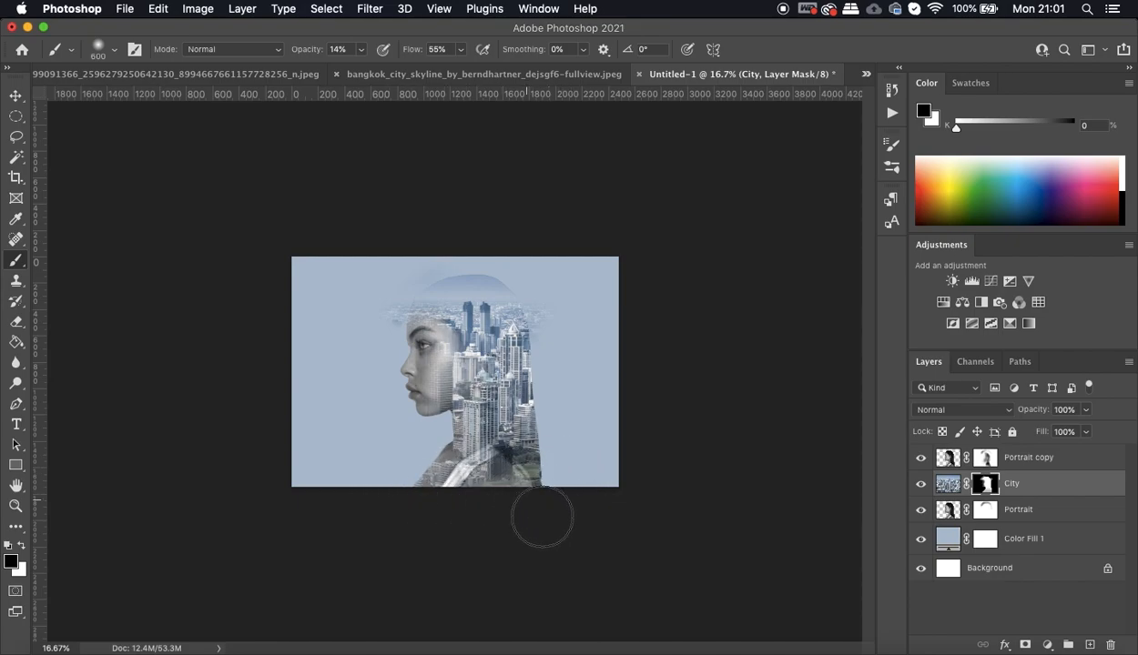
key("super+equal")
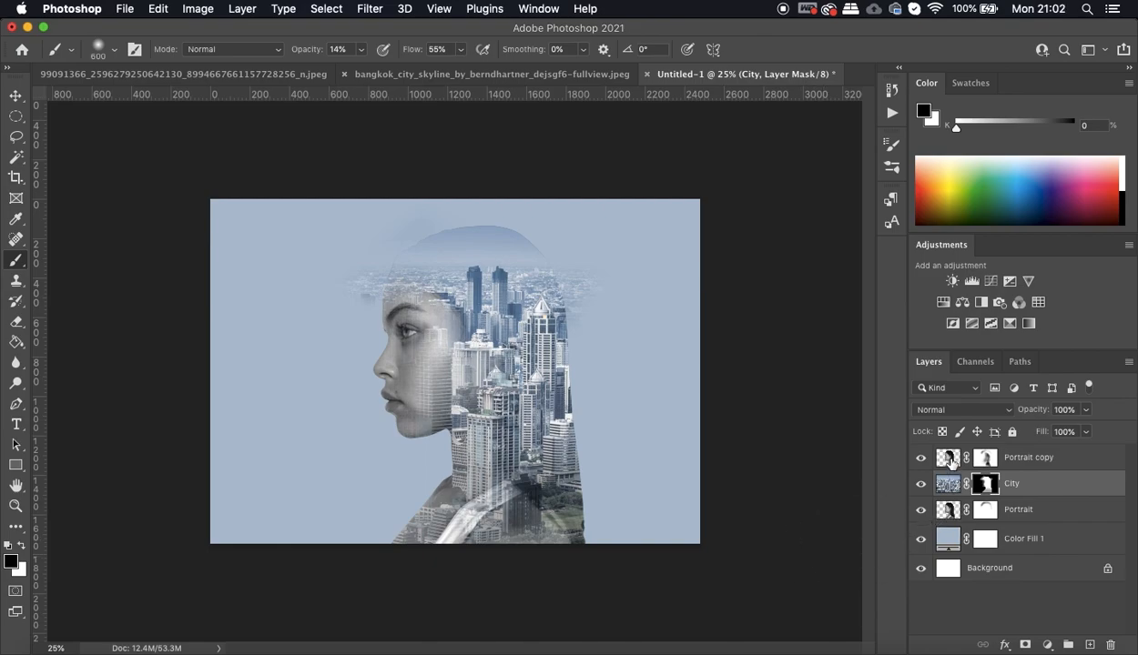
- Apply the Camera Raw filter to the Portrait copy layer with exposure +0.40, contrast -14 and shadows +24
left_click(947, 458)
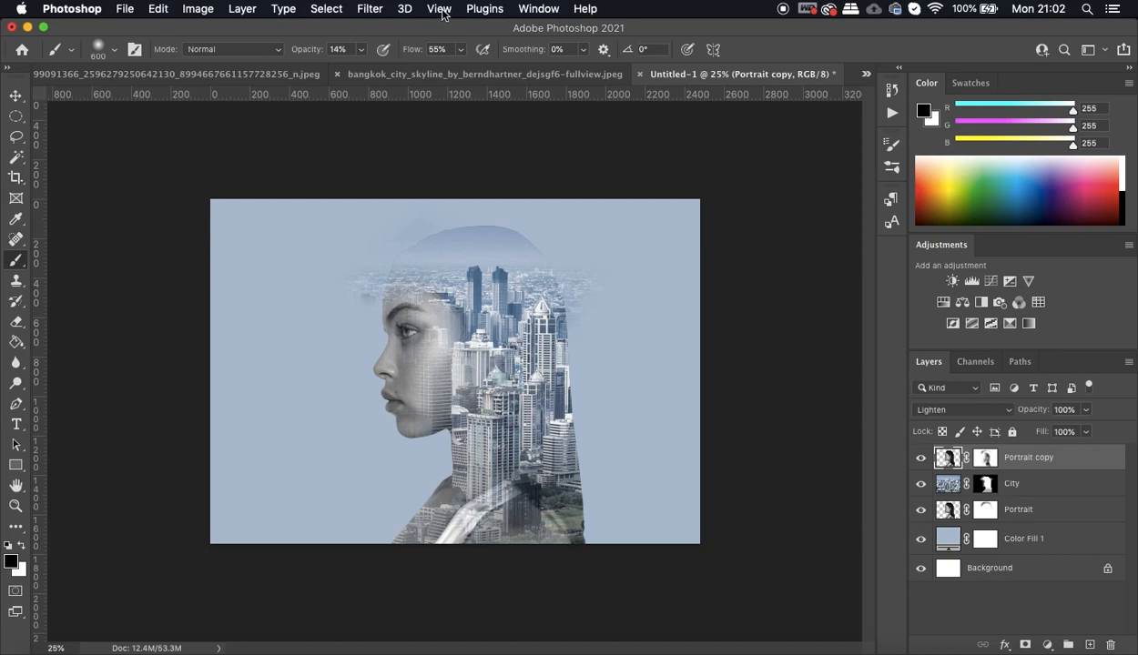
left_click(374, 11)
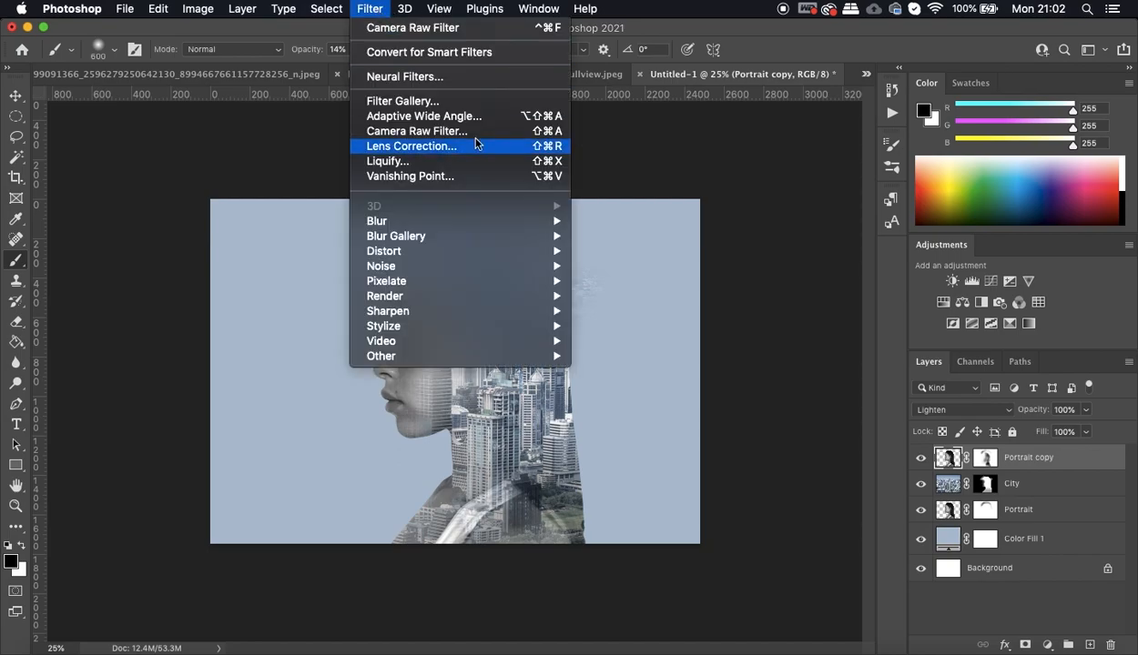
left_click(473, 129)
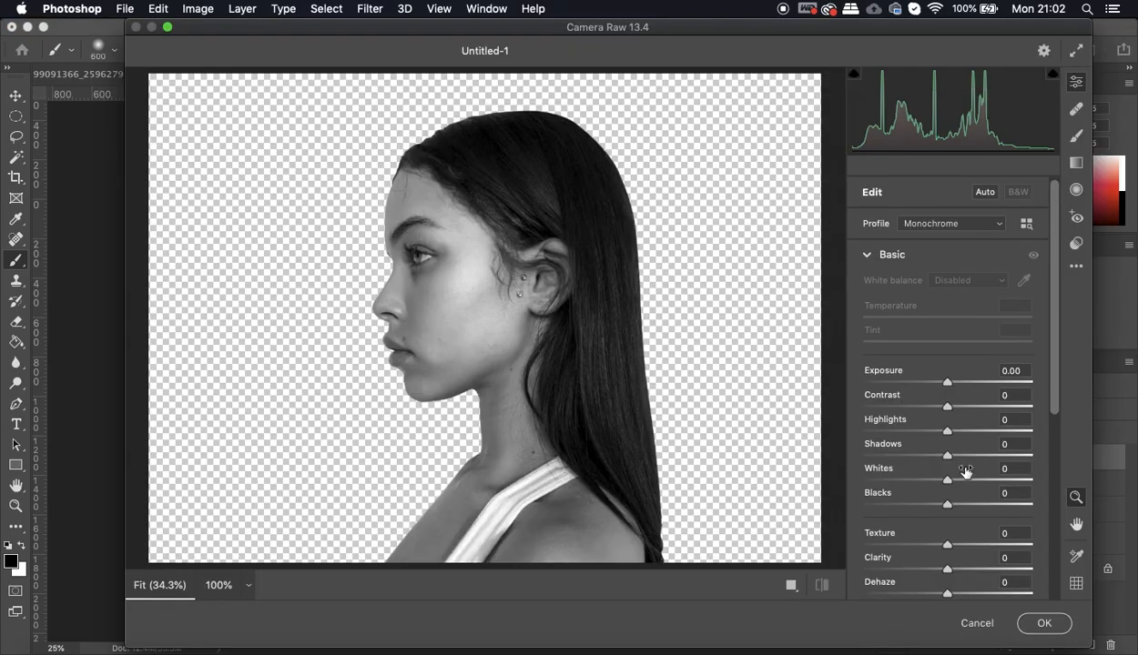
left_click_drag(948, 386, 935, 407)
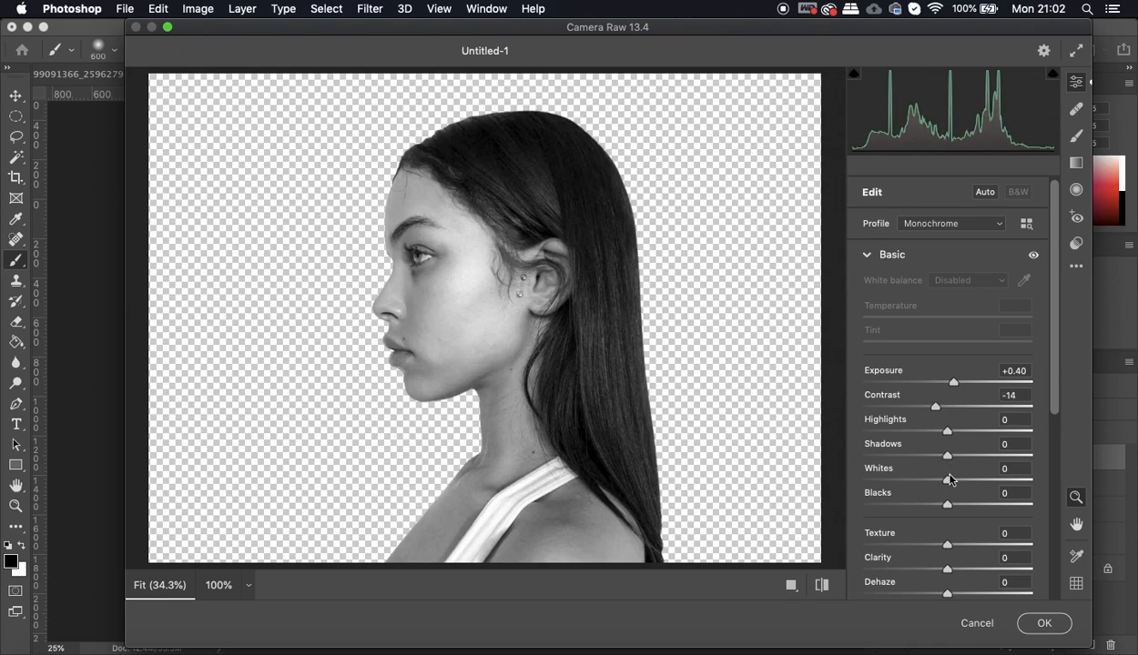
mouse_move(945, 460)
left_mouse_down()
mouse_move(914, 460)
mouse_move(964, 452)
left_mouse_up()
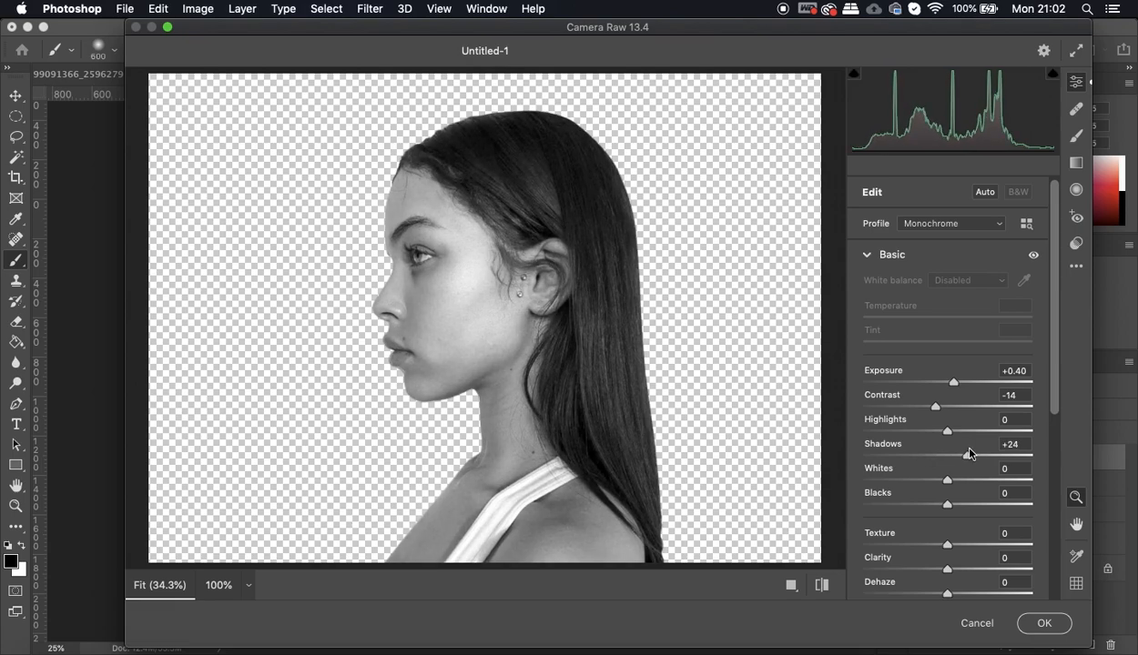
left_click(1044, 624)
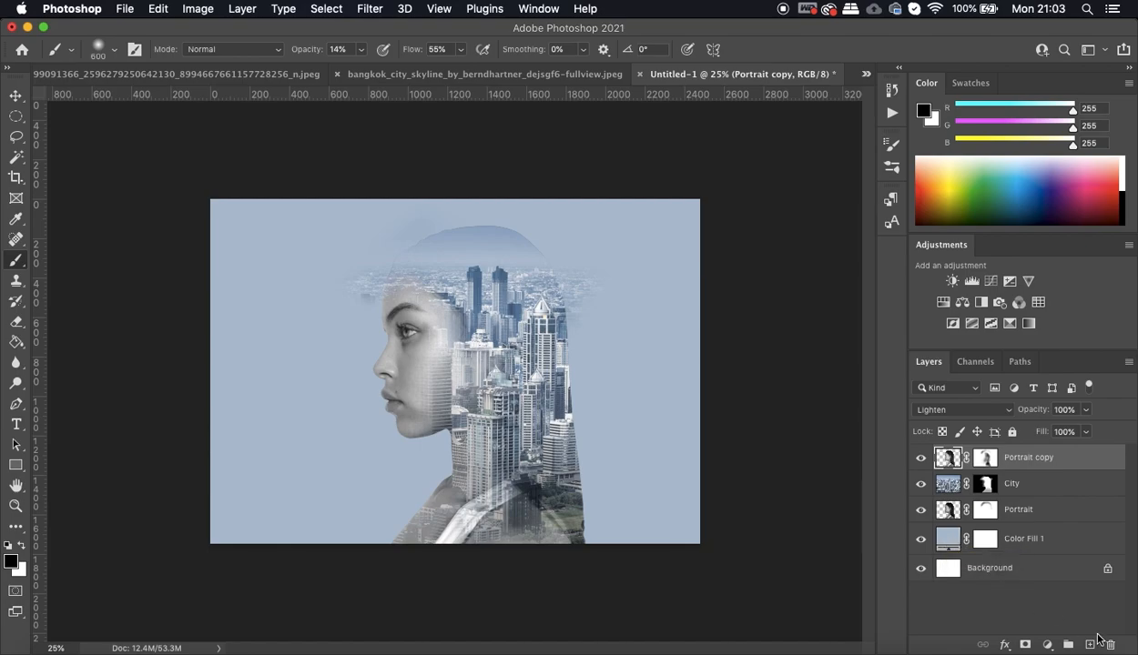
- Add a black solid colour fill layer above the Portrait copy layer
left_click(1090, 644)
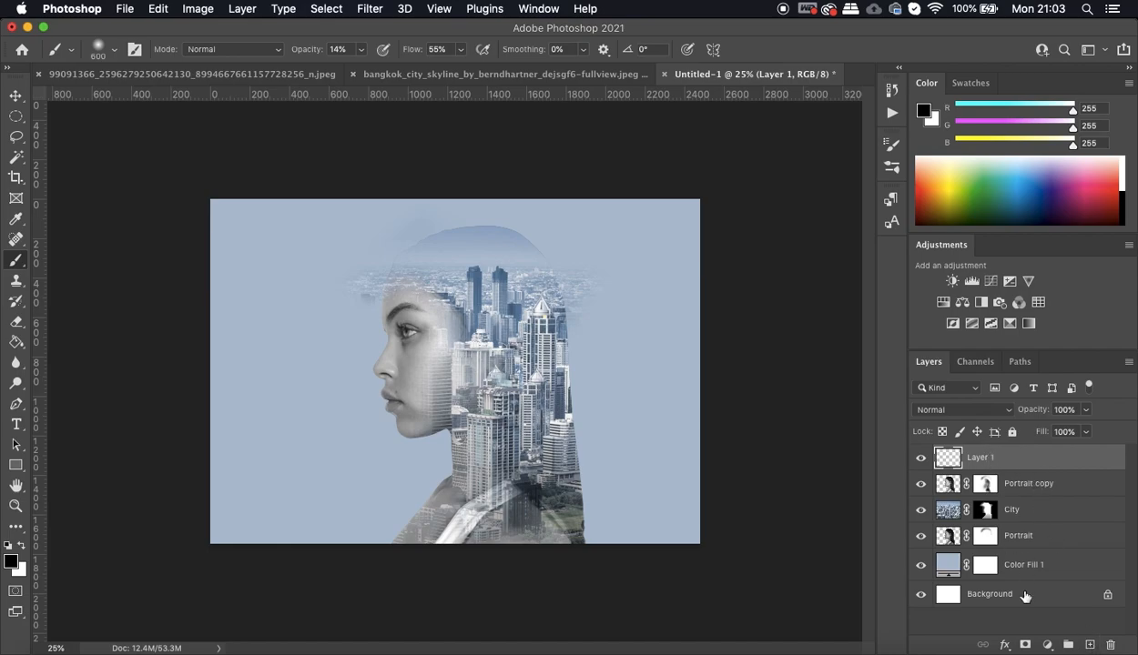
left_click(1046, 645)
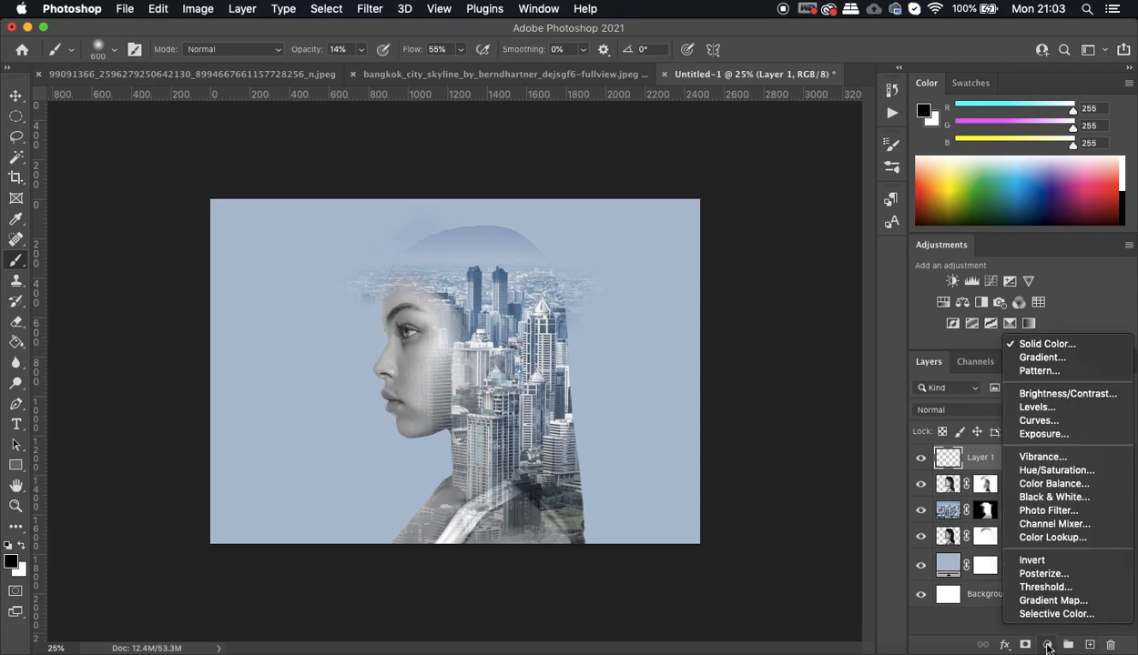
left_click(1045, 344)
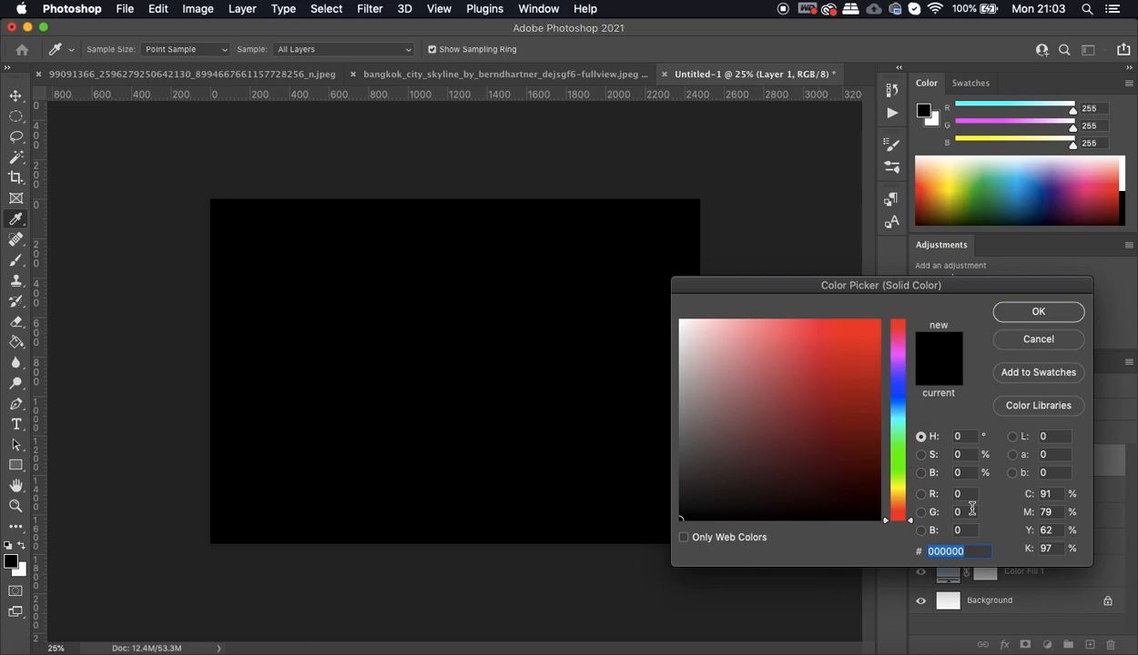
left_click_drag(941, 289, 726, 221)
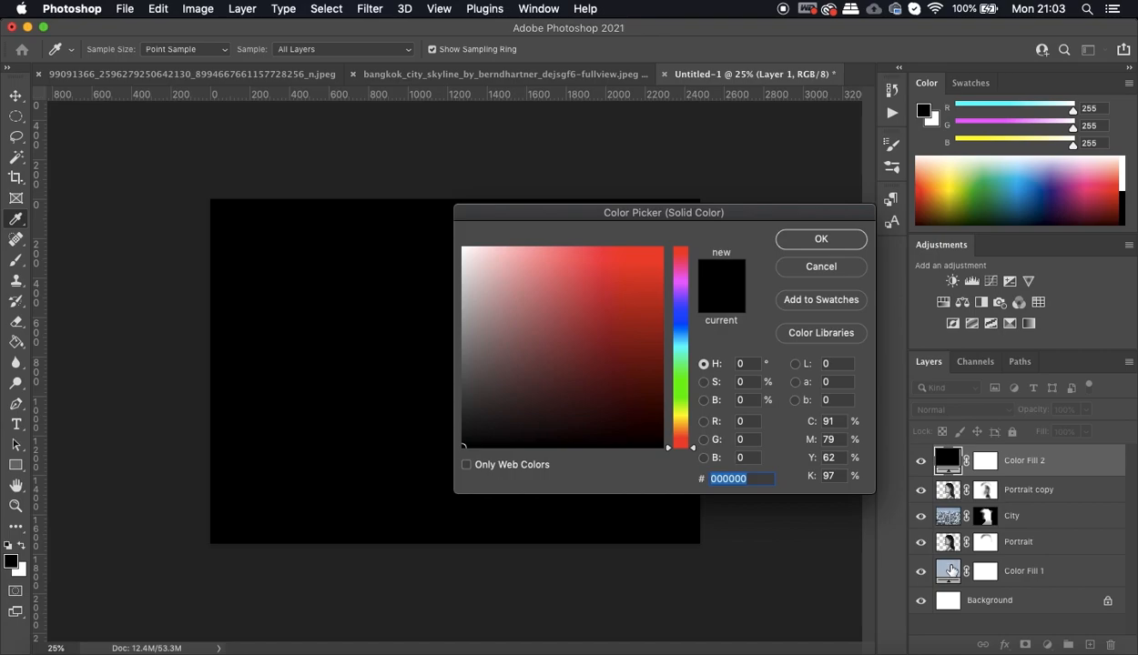
left_click(825, 242)
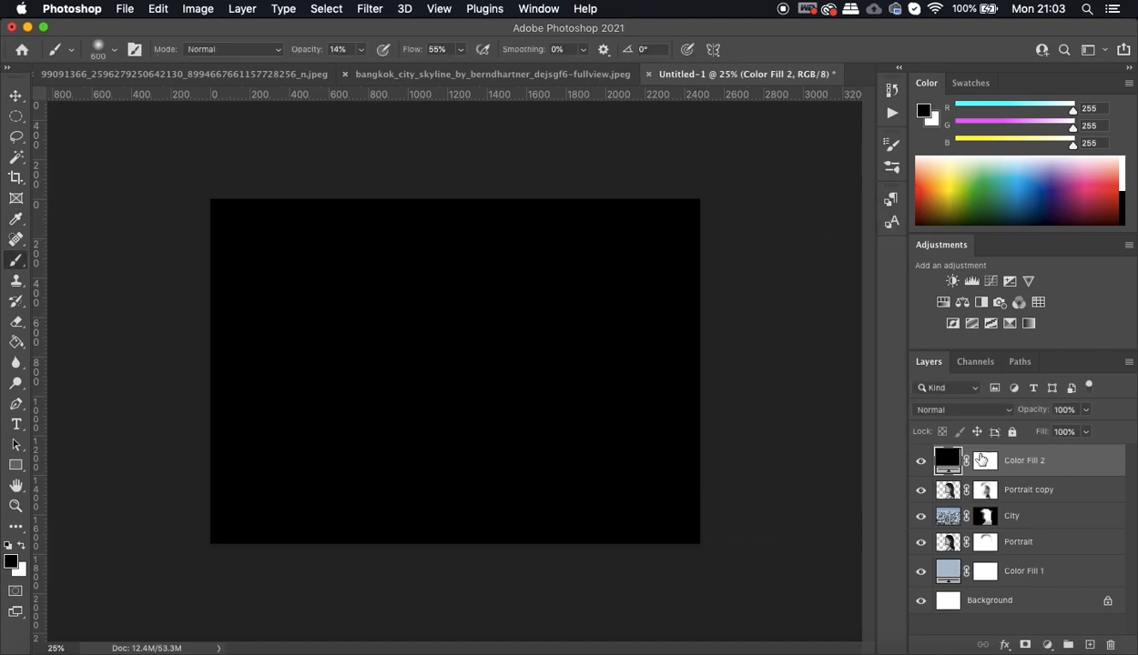
- Hide the black fill layer, recolour it with blue sampled from the background, and show it again
left_click(921, 462)
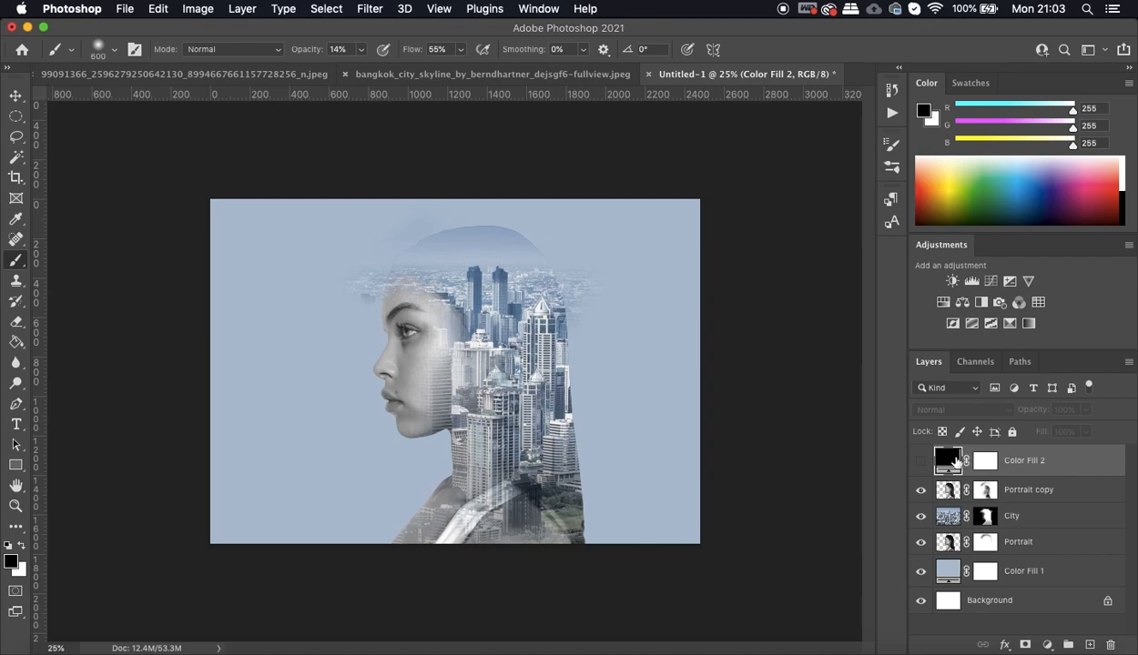
double_click(948, 460)
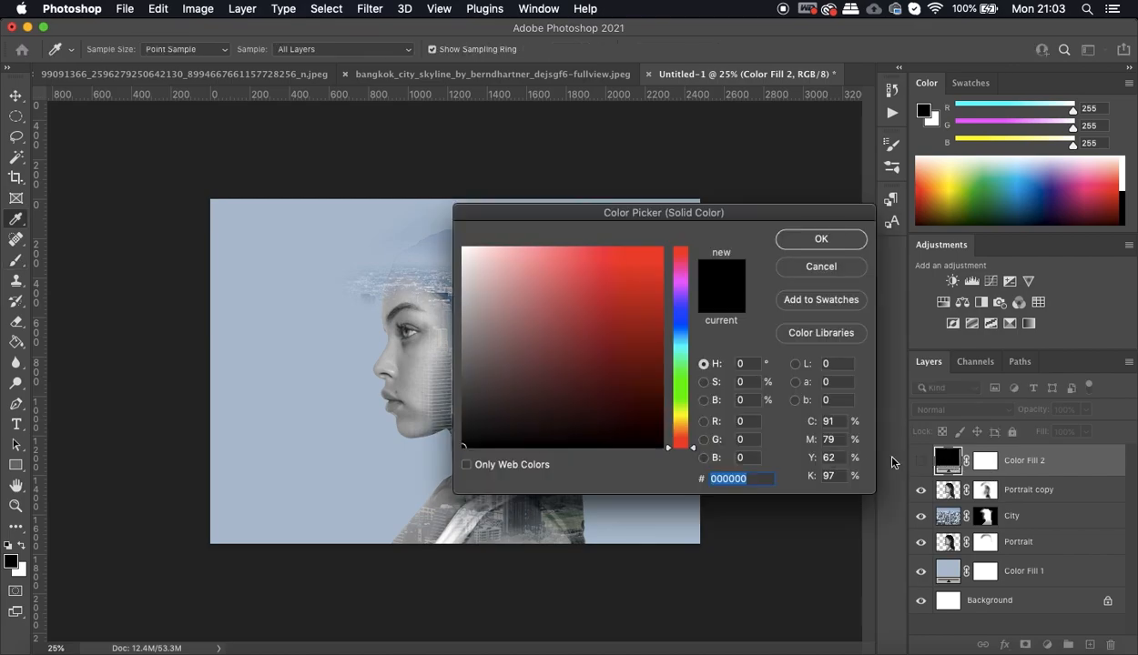
left_click(320, 417)
left_click(823, 241)
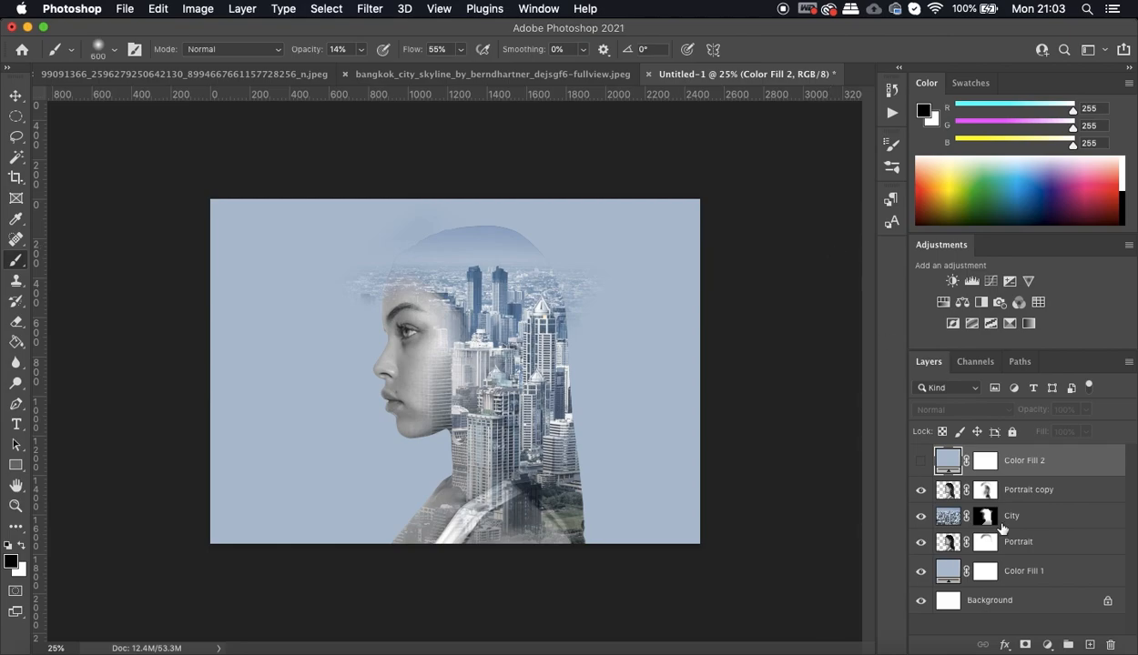
left_click(921, 462)
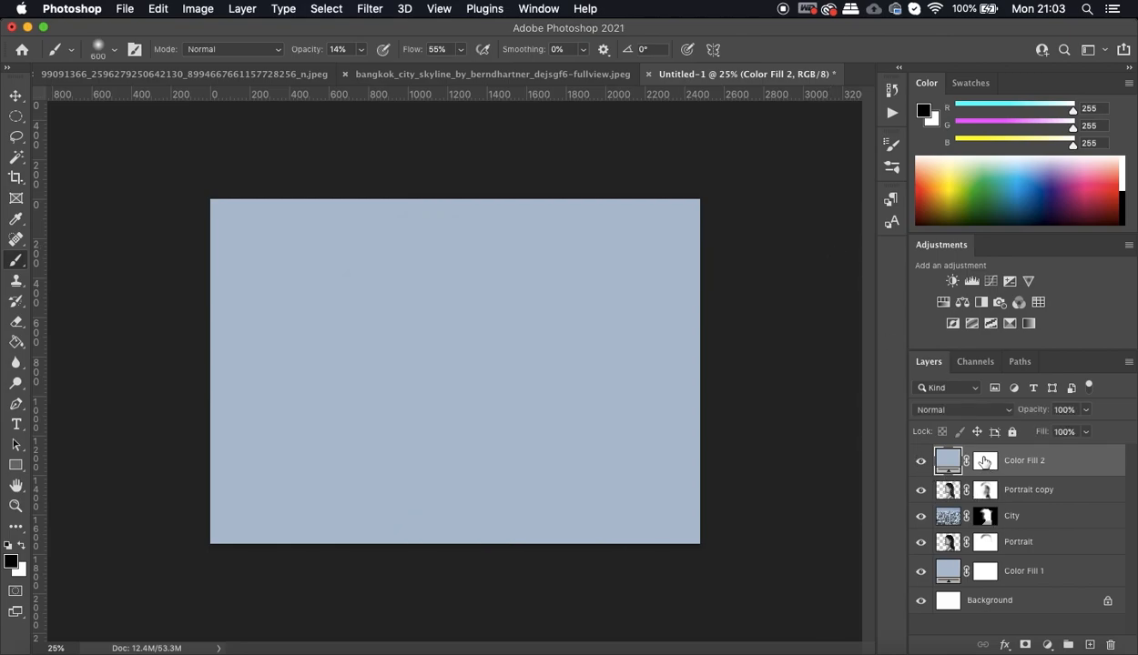
- Paint black on the Color Fill 2 mask over the head and city with the 600 px brush, adjusting its opacity between strokes
left_click(983, 463)
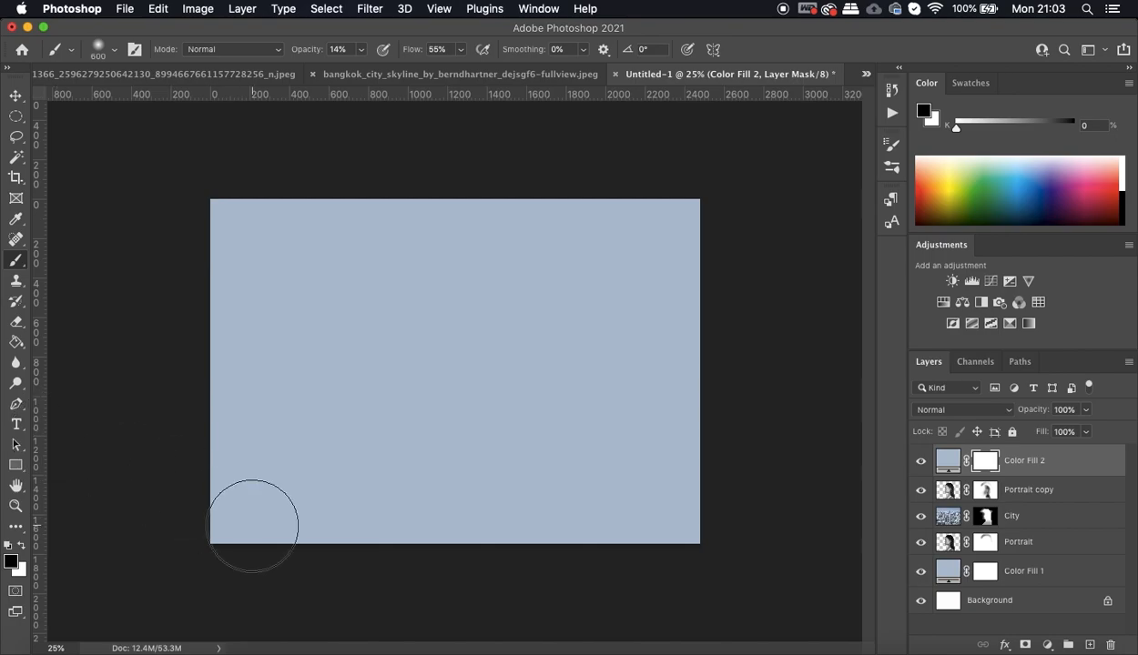
mouse_move(495, 363)
left_mouse_down()
mouse_move(503, 330)
mouse_move(388, 328)
mouse_move(480, 316)
mouse_move(364, 302)
mouse_move(468, 289)
mouse_move(509, 265)
mouse_move(437, 277)
left_mouse_up()
left_click(361, 49)
left_click_drag(377, 69, 390, 69)
mouse_move(470, 302)
left_mouse_down()
mouse_move(384, 301)
mouse_move(577, 326)
mouse_move(422, 297)
mouse_move(454, 286)
mouse_move(437, 270)
mouse_move(482, 255)
mouse_move(486, 292)
mouse_move(367, 320)
mouse_move(556, 355)
mouse_move(423, 349)
mouse_move(456, 383)
mouse_move(401, 356)
mouse_move(454, 396)
mouse_move(441, 379)
mouse_move(393, 364)
mouse_move(419, 370)
mouse_move(418, 407)
mouse_move(431, 358)
mouse_move(400, 340)
mouse_move(405, 327)
mouse_move(429, 372)
mouse_move(466, 294)
mouse_move(419, 322)
mouse_move(474, 289)
mouse_move(410, 345)
mouse_move(464, 306)
mouse_move(562, 318)
mouse_move(389, 310)
mouse_move(541, 323)
mouse_move(448, 357)
mouse_move(497, 382)
mouse_move(455, 416)
mouse_move(511, 430)
mouse_move(520, 445)
mouse_move(435, 319)
mouse_move(477, 306)
mouse_move(437, 364)
mouse_move(444, 337)
mouse_move(435, 430)
mouse_move(492, 341)
mouse_move(489, 422)
mouse_move(515, 418)
mouse_move(515, 431)
mouse_move(510, 447)
mouse_move(463, 443)
mouse_move(423, 459)
mouse_move(454, 442)
mouse_move(495, 452)
mouse_move(483, 444)
mouse_move(539, 419)
mouse_move(484, 460)
mouse_move(523, 469)
mouse_move(469, 410)
mouse_move(417, 435)
mouse_move(473, 367)
mouse_move(404, 400)
mouse_move(442, 326)
mouse_move(455, 326)
mouse_move(443, 365)
mouse_move(474, 437)
mouse_move(504, 376)
mouse_move(473, 309)
mouse_move(423, 393)
mouse_move(389, 368)
mouse_move(420, 309)
mouse_move(478, 327)
mouse_move(452, 446)
mouse_move(482, 400)
mouse_move(462, 459)
mouse_move(396, 451)
mouse_move(428, 338)
mouse_move(461, 344)
left_mouse_up()
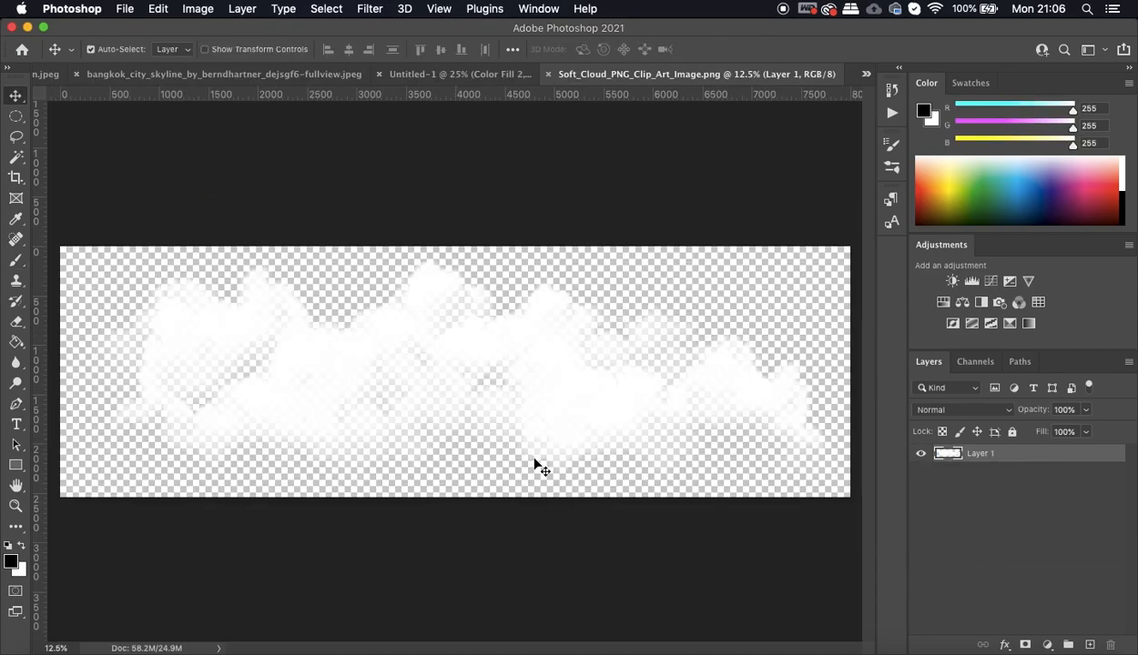
- Copy the whole cloud image and paste it into the Untitled-1 document above the Color Fill 2 layer
key("super+a")
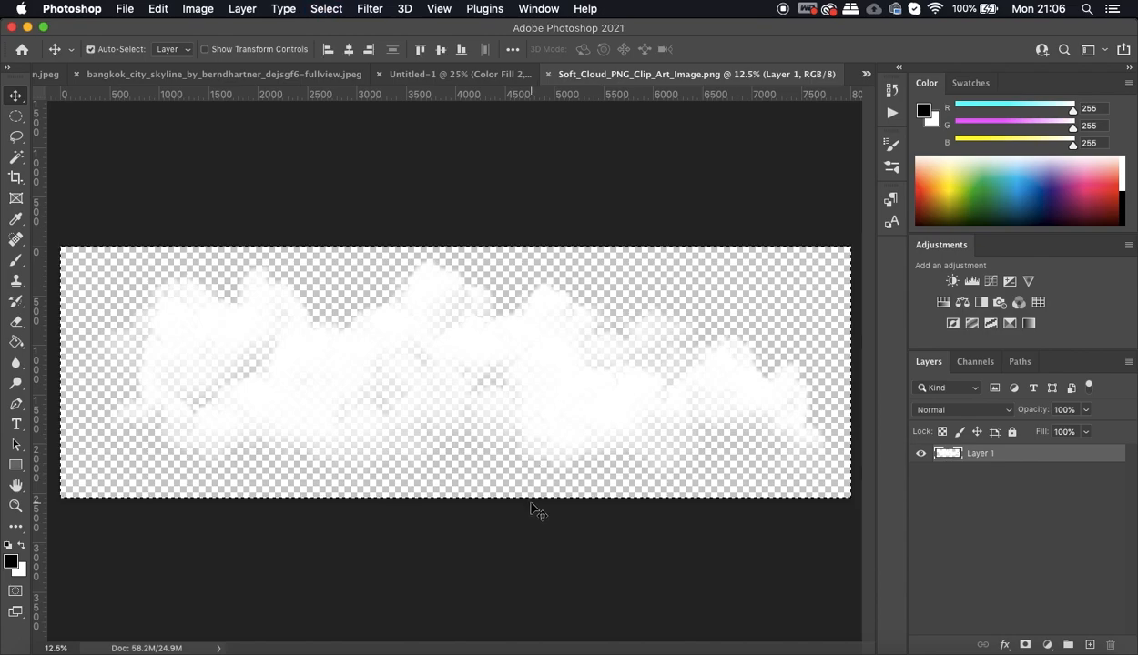
key("super+c")
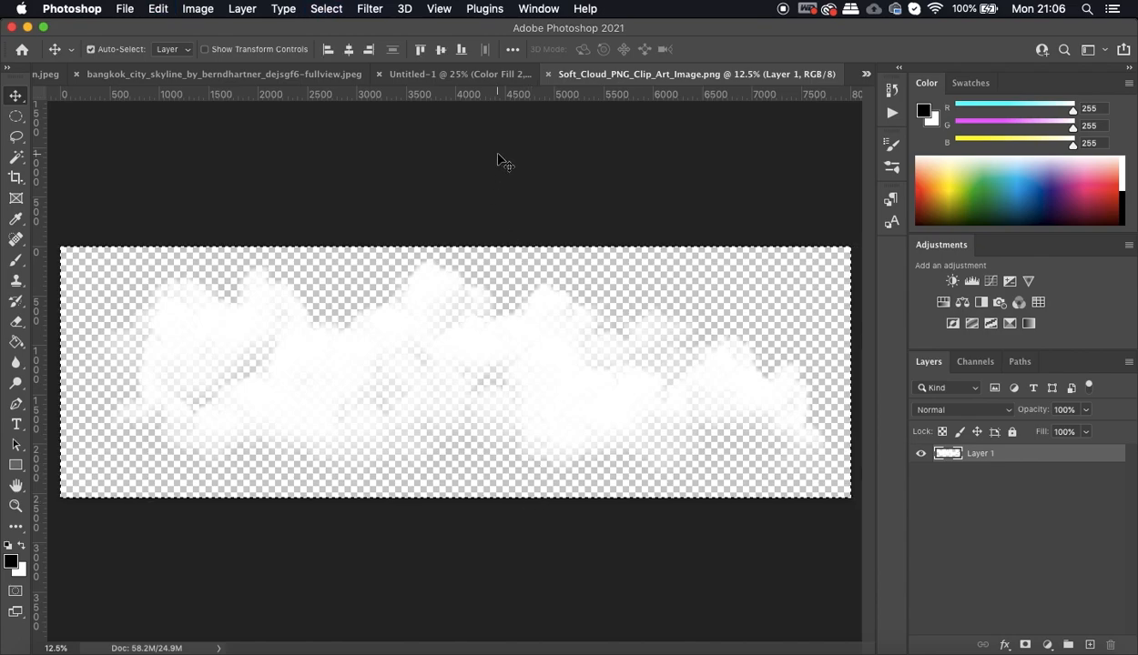
left_click(455, 72)
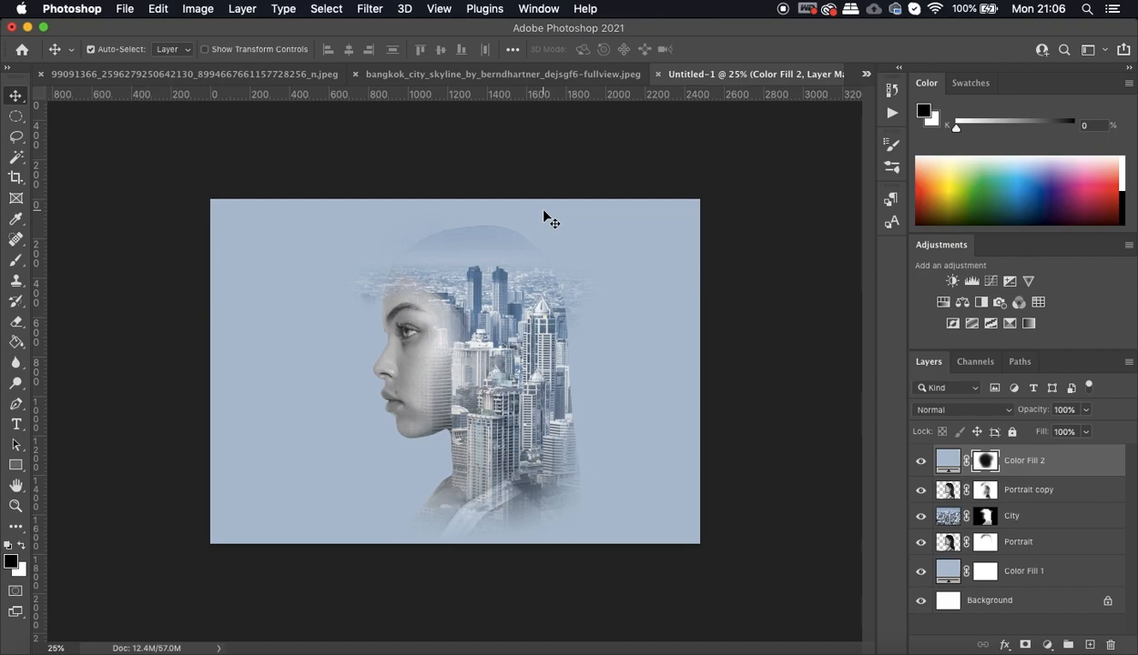
key("super+v")
- Scale the pasted cloud layer to 22.80% and place it across the neck and shoulders at the base of the city
key("super+t")
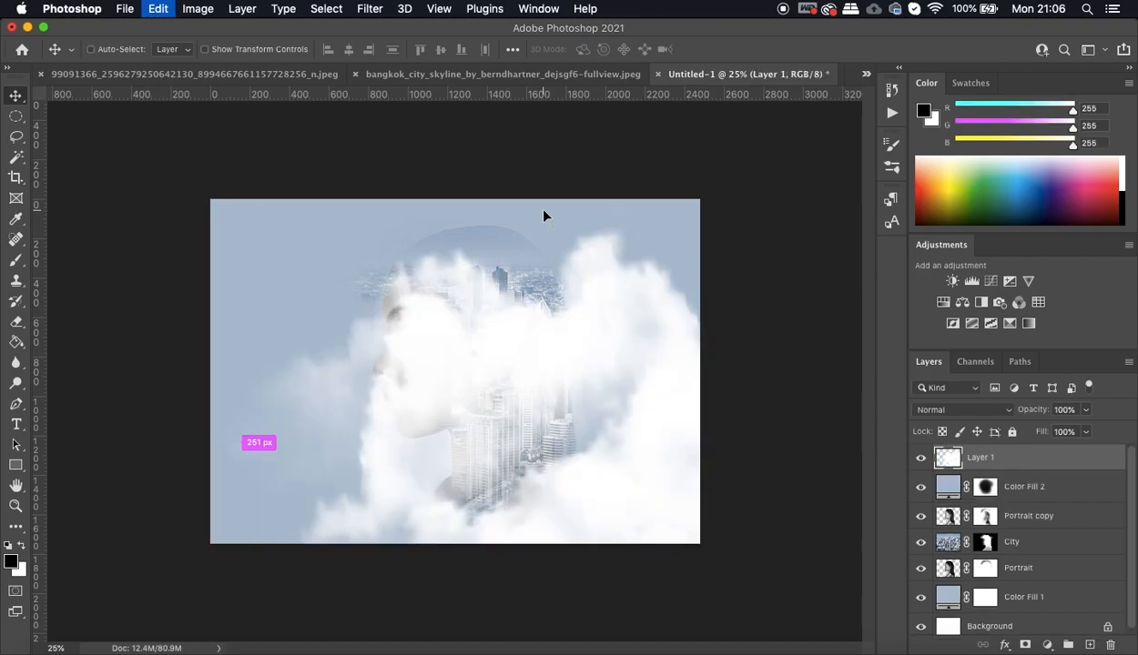
key("super+minus")
key("super+minus")
key("super+minus")
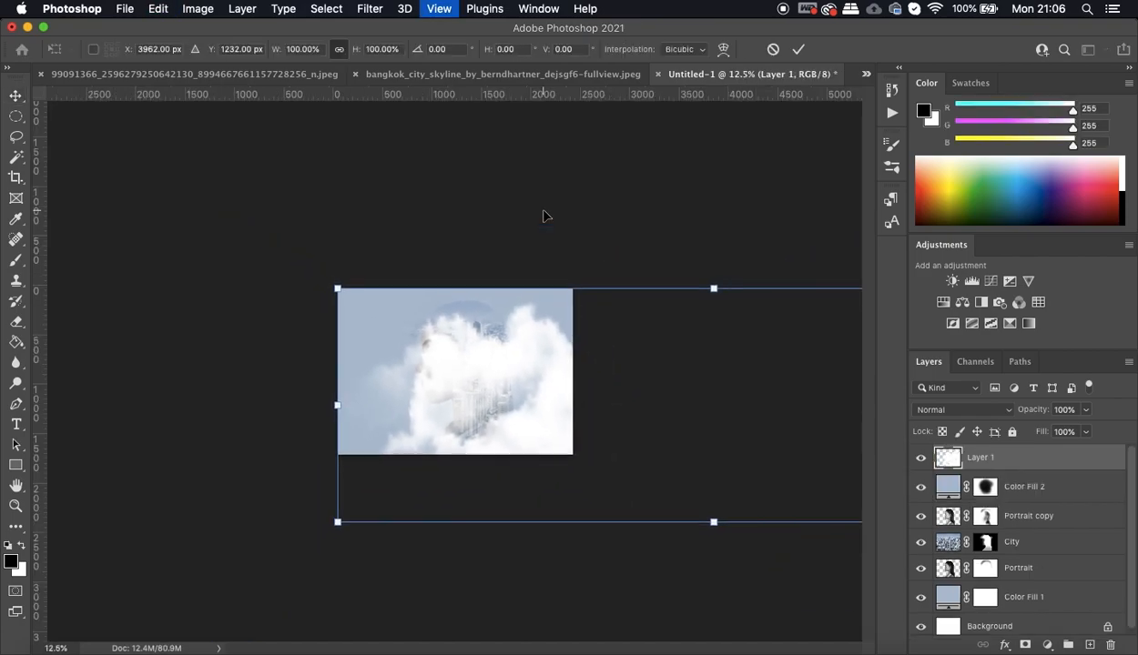
left_click_drag(373, 393, 579, 394)
left_click_drag(769, 432, 503, 387)
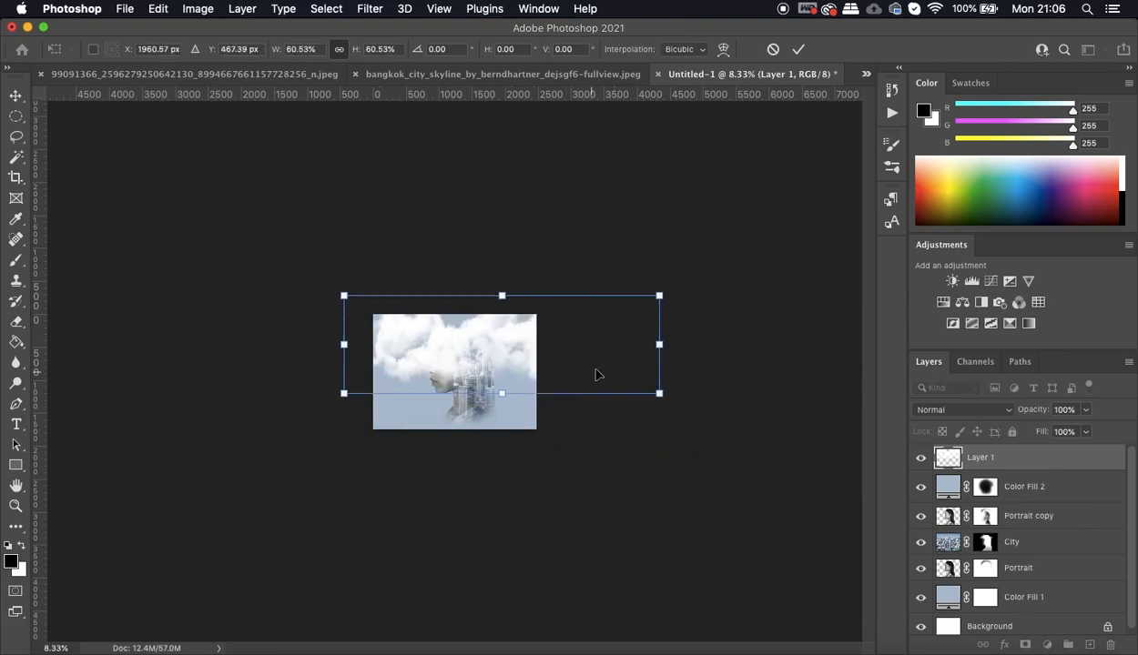
left_click_drag(665, 341, 483, 415)
left_click(797, 49)
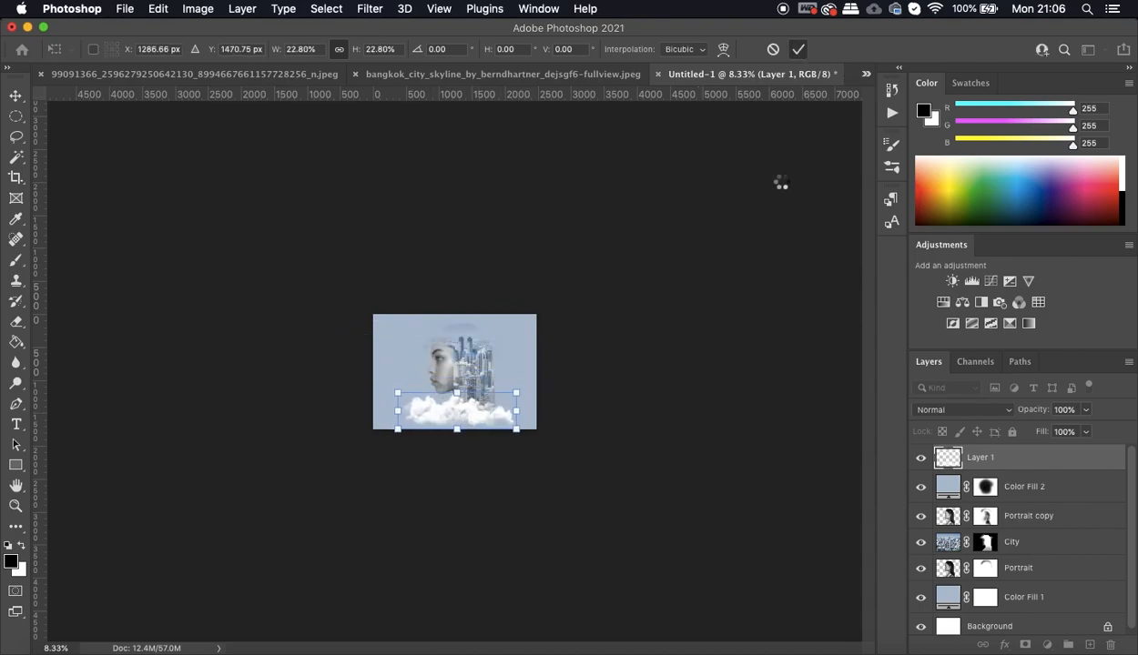
key("super+equal")
key("super+equal")
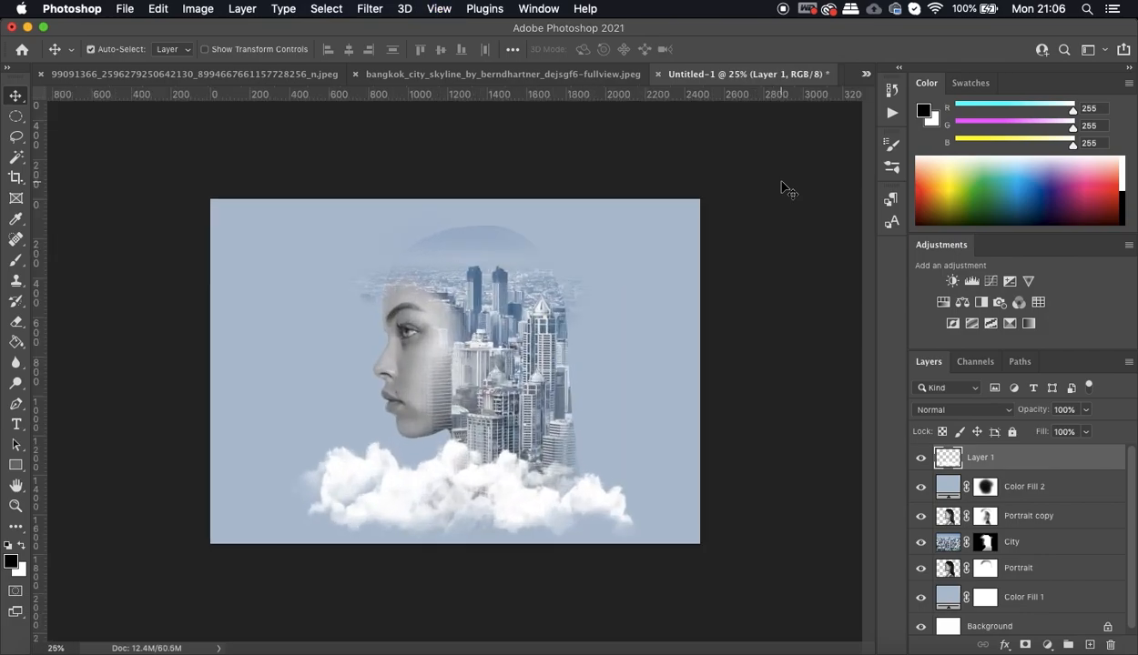
left_click_drag(505, 502, 528, 504)
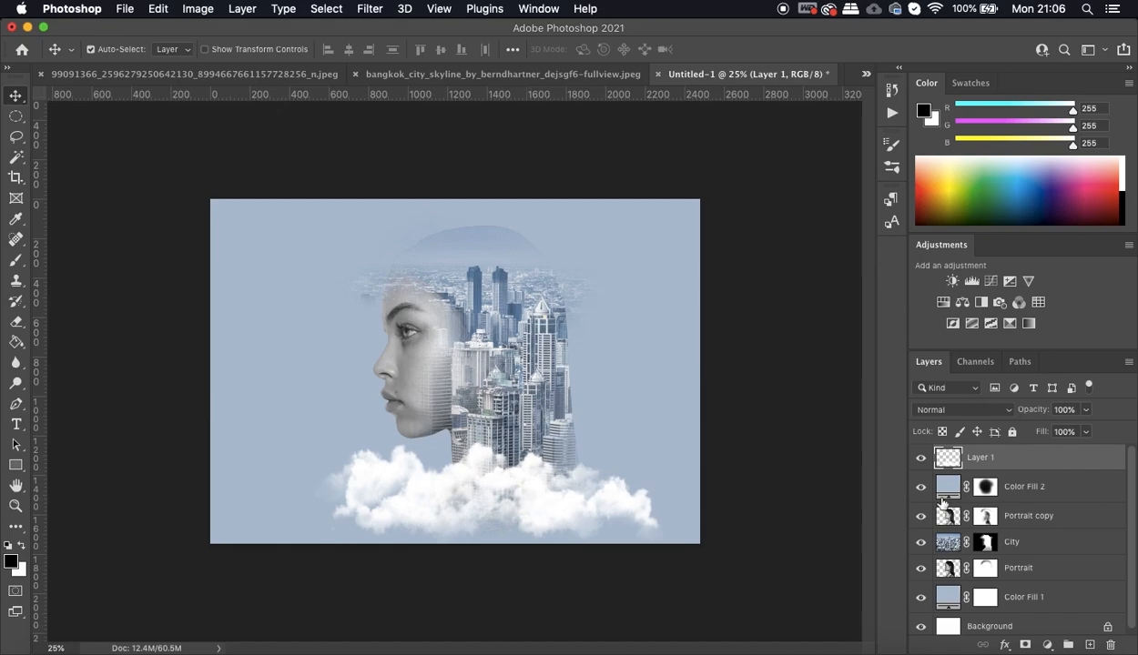
- Lower the cloud layer's opacity to 52% and rename the layer Cloud
left_click(1084, 411)
left_click_drag(1068, 431, 1055, 433)
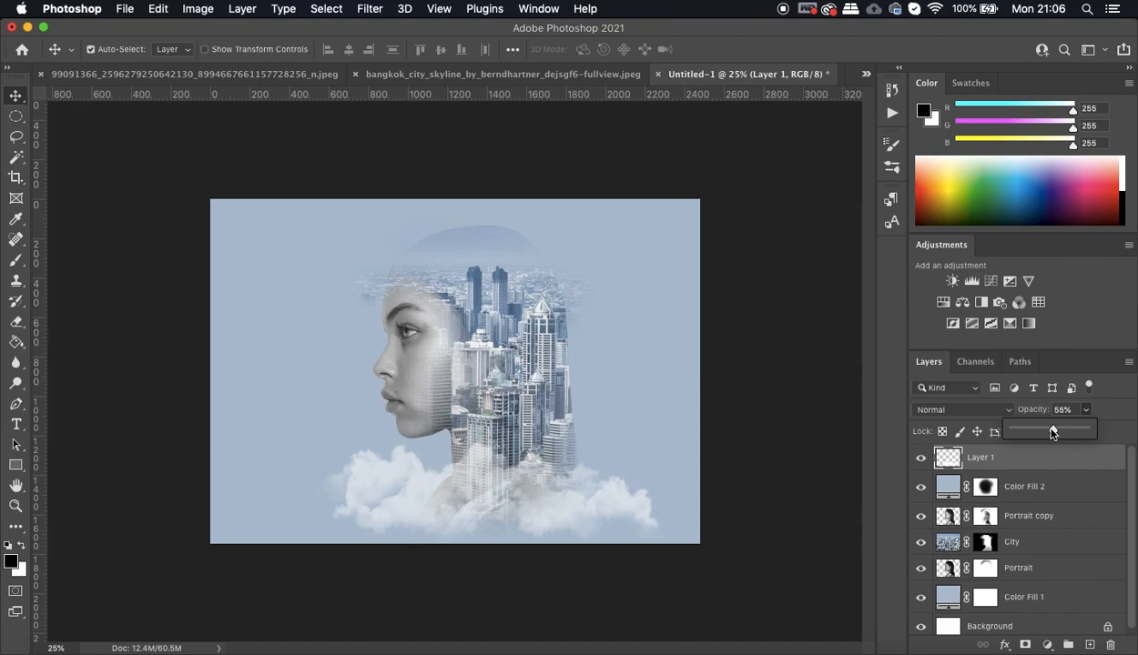
left_click(1001, 457)
double_click(979, 458)
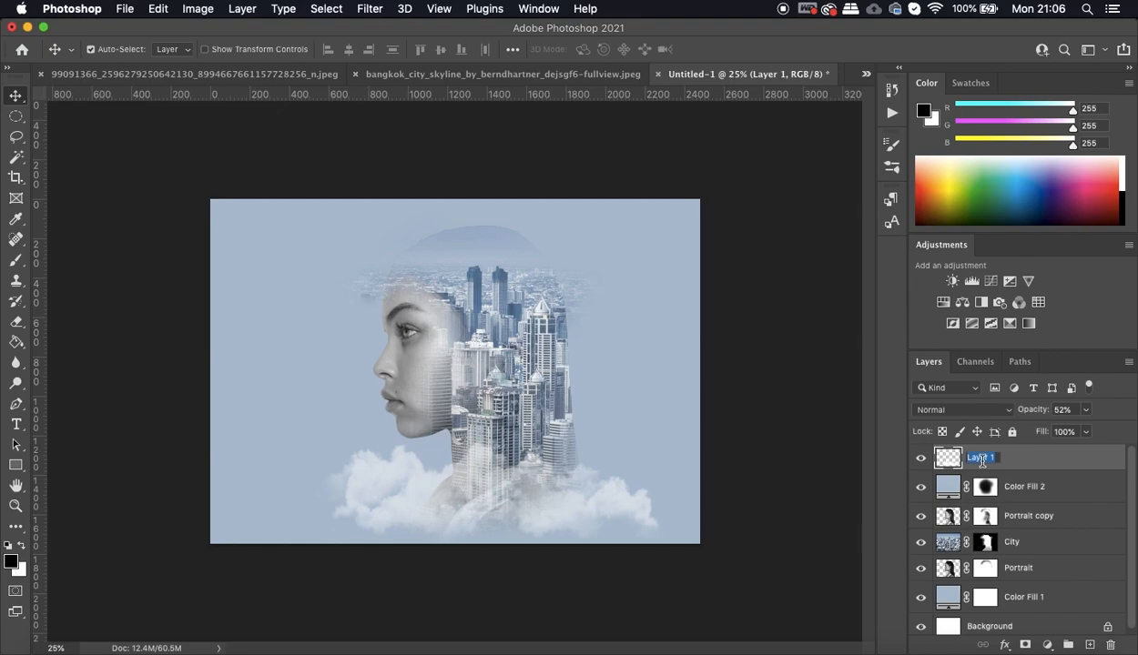
type("Cloud")
key("Return")
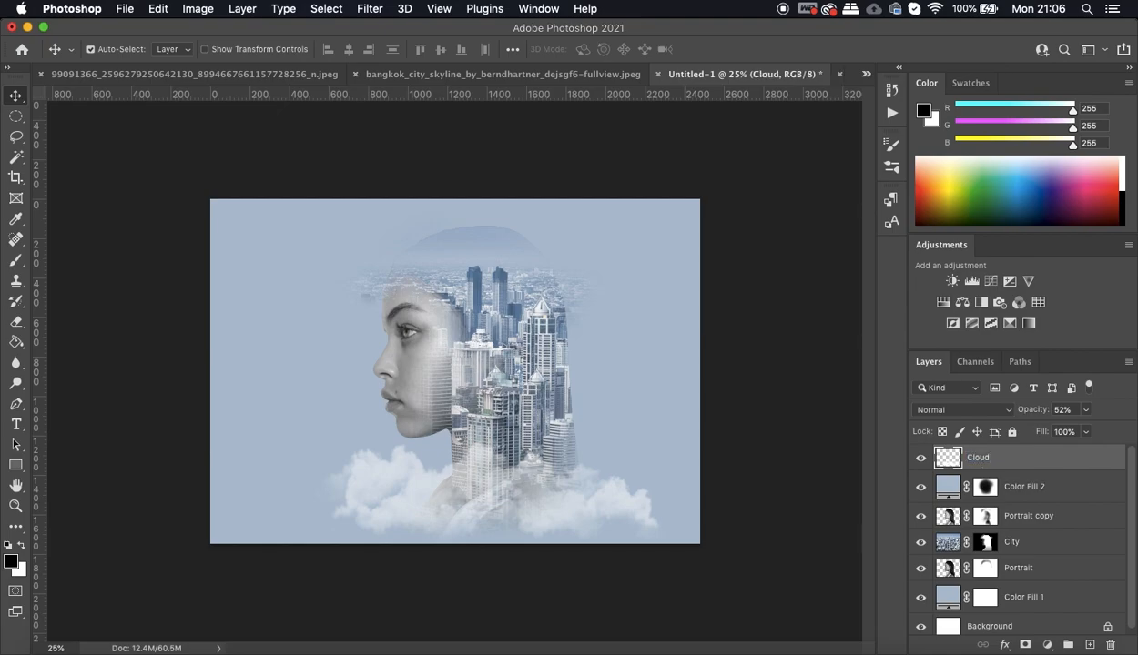
- Duplicate the Cloud layer, giving the copy 100% opacity and a layer mask
key("super+j")
left_click(1085, 410)
left_click_drag(1082, 430, 1135, 435)
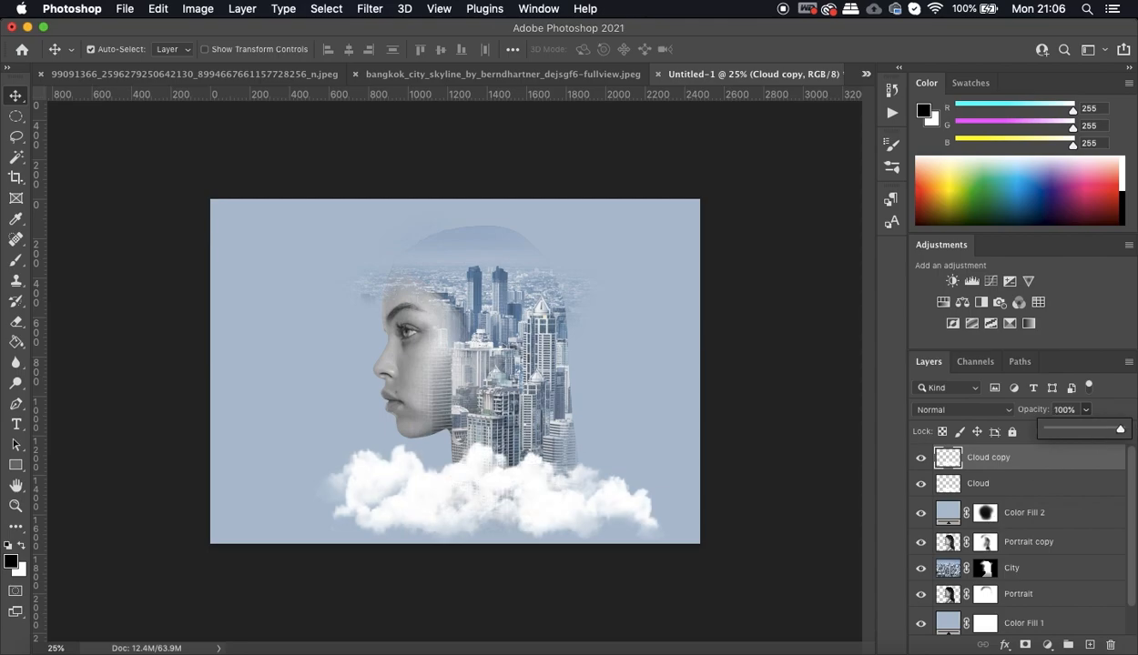
left_click(1025, 644)
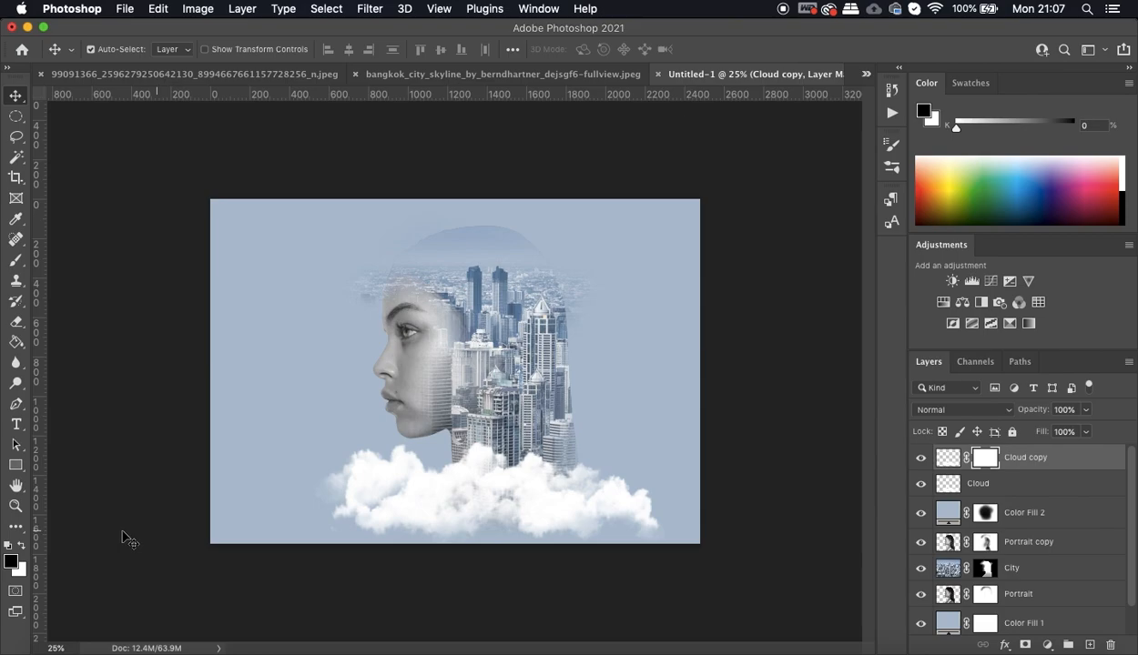
- With the Cloud layer hidden, paint black on the Cloud copy mask over both ends of the cloud with the 600 px brush
left_click(920, 484)
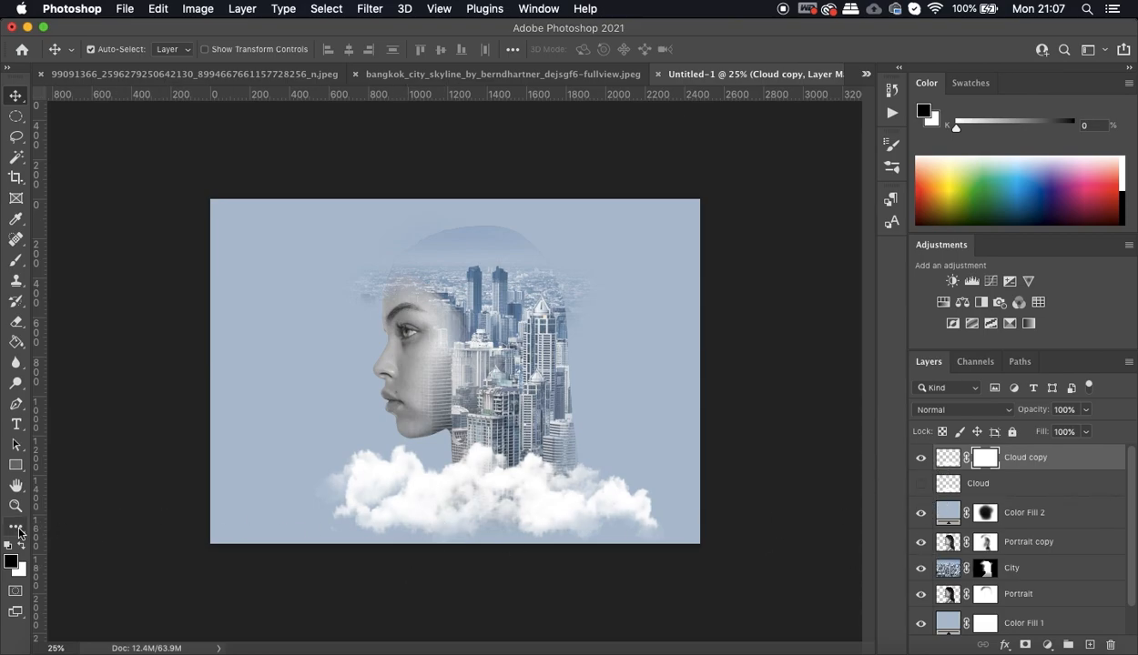
left_click(16, 260)
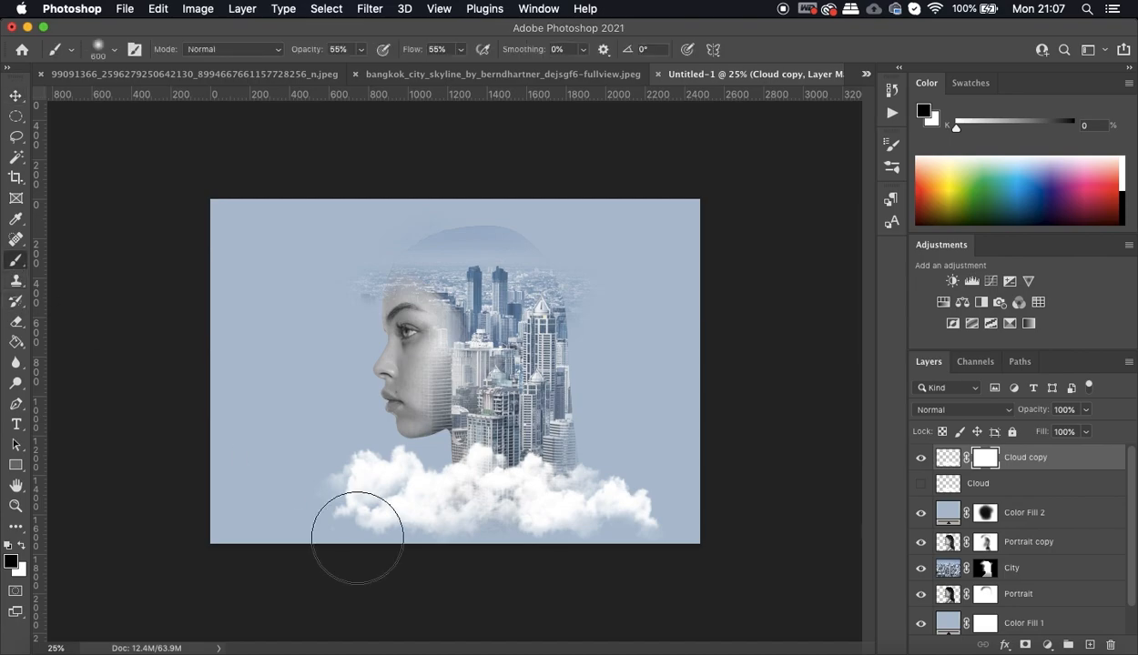
mouse_move(362, 504)
left_mouse_down()
mouse_move(385, 467)
mouse_move(348, 512)
mouse_move(413, 483)
mouse_move(403, 491)
mouse_move(416, 470)
mouse_move(406, 489)
mouse_move(356, 499)
mouse_move(404, 458)
mouse_move(375, 458)
mouse_move(364, 476)
mouse_move(406, 521)
left_mouse_up()
mouse_move(657, 548)
left_mouse_down()
mouse_move(605, 474)
mouse_move(616, 455)
mouse_move(625, 497)
mouse_move(670, 527)
mouse_move(602, 467)
mouse_move(629, 452)
left_mouse_up()
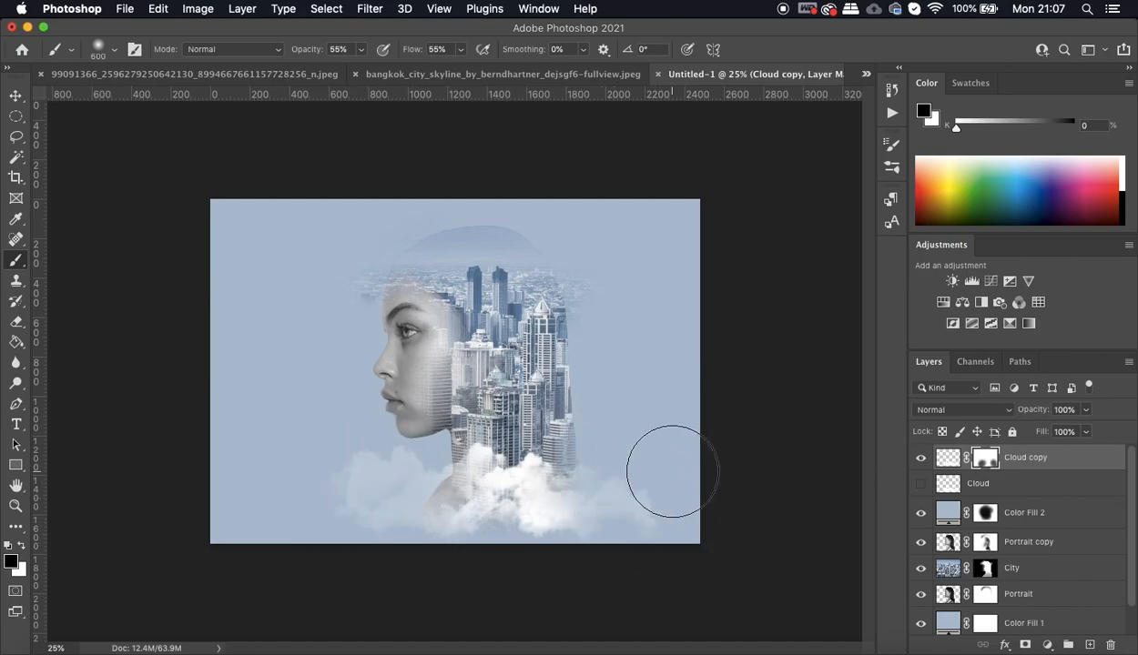
- Show the Cloud layer again and readjust its opacity
left_click(921, 485)
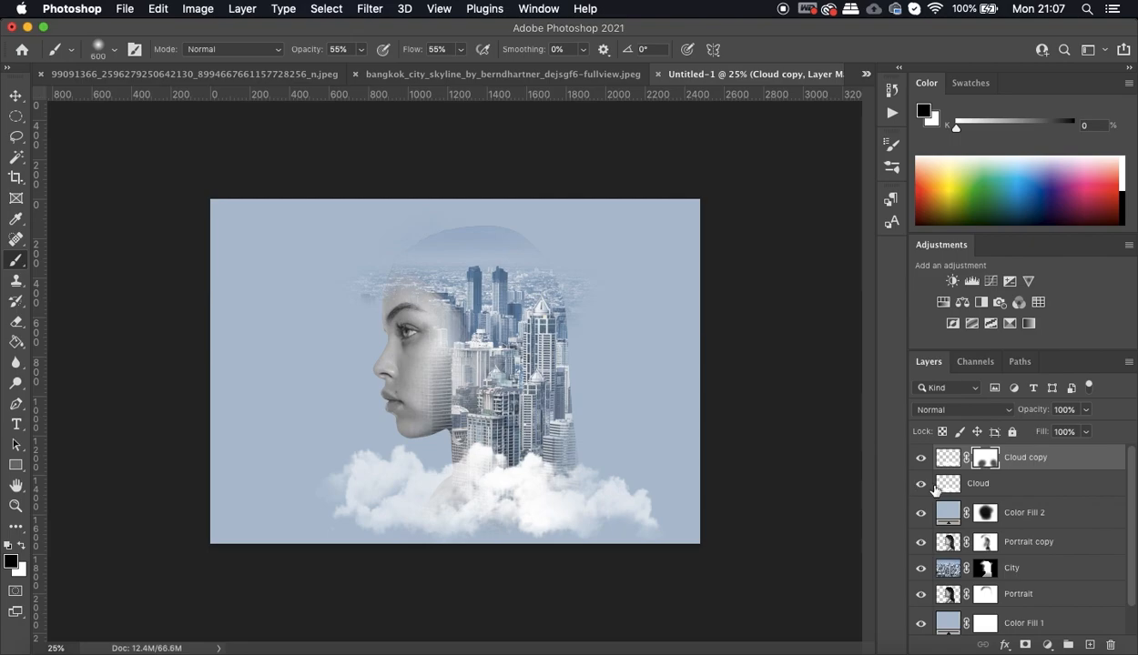
left_click(988, 489)
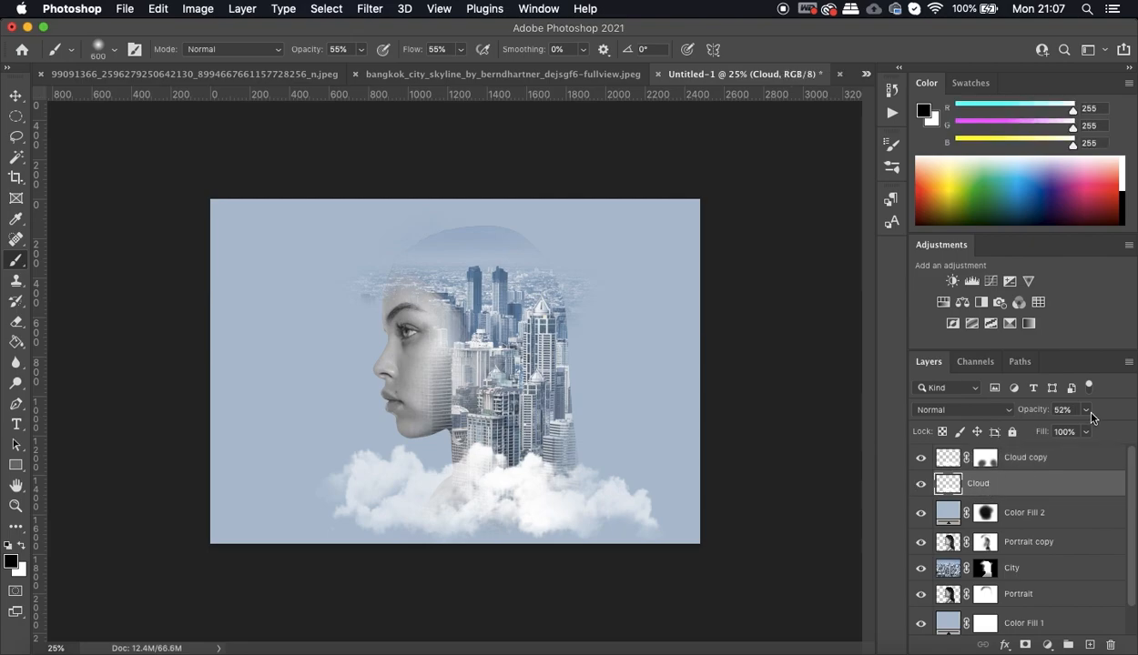
left_click(1086, 412)
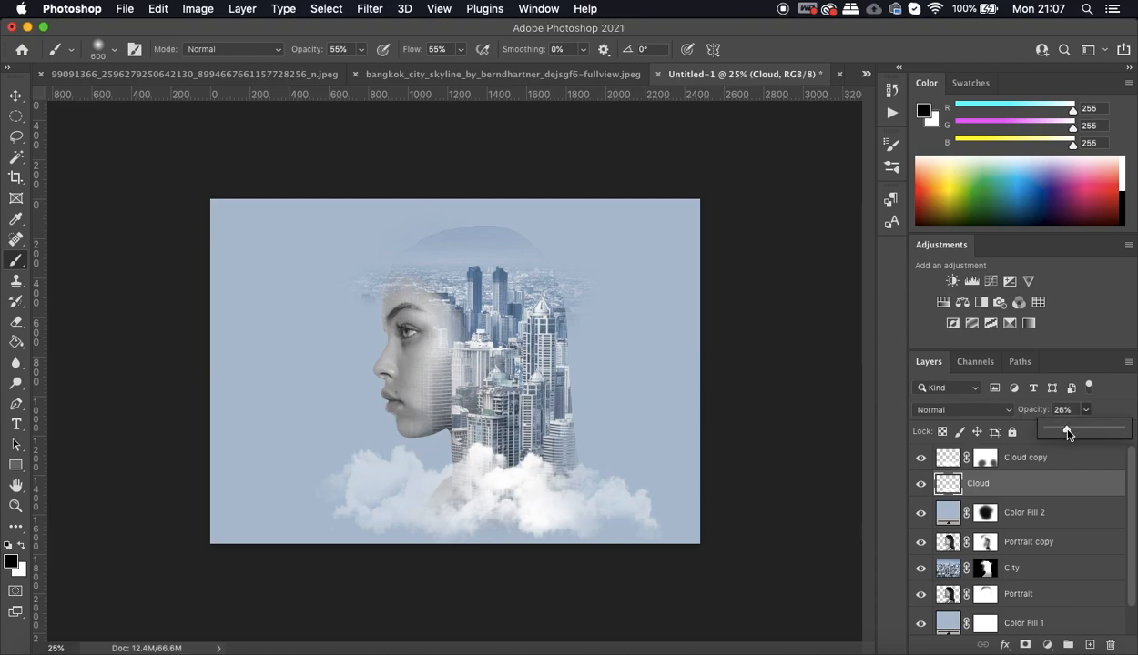
- Paint white on the Cloud copy mask across the lower middle of the cloud
left_click(985, 457)
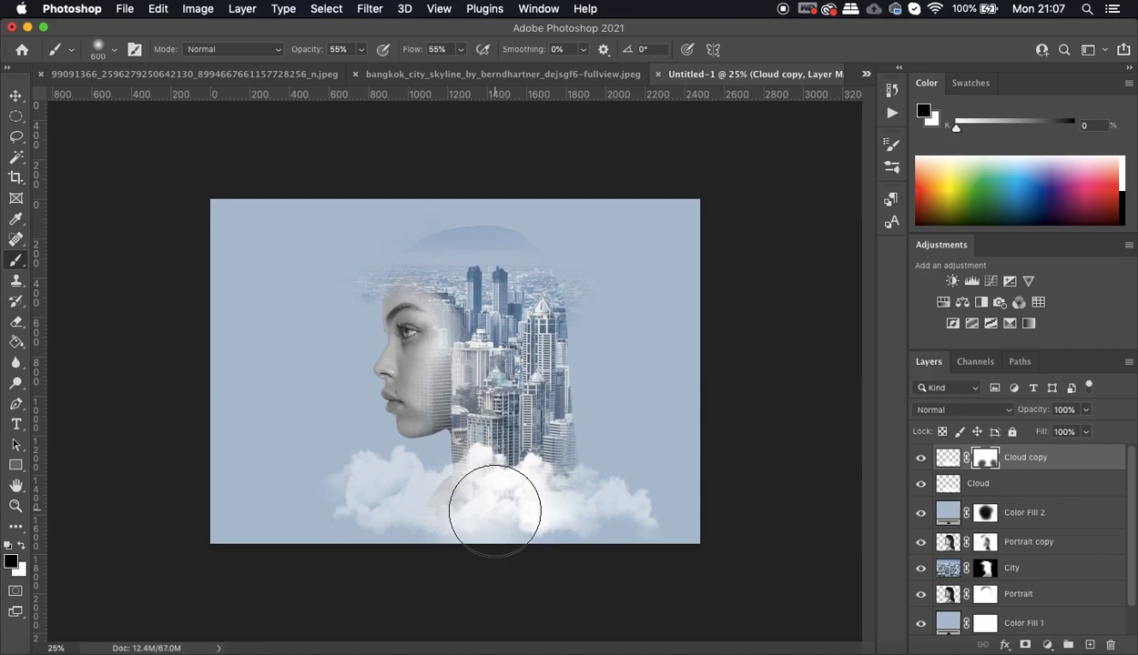
left_click(23, 549)
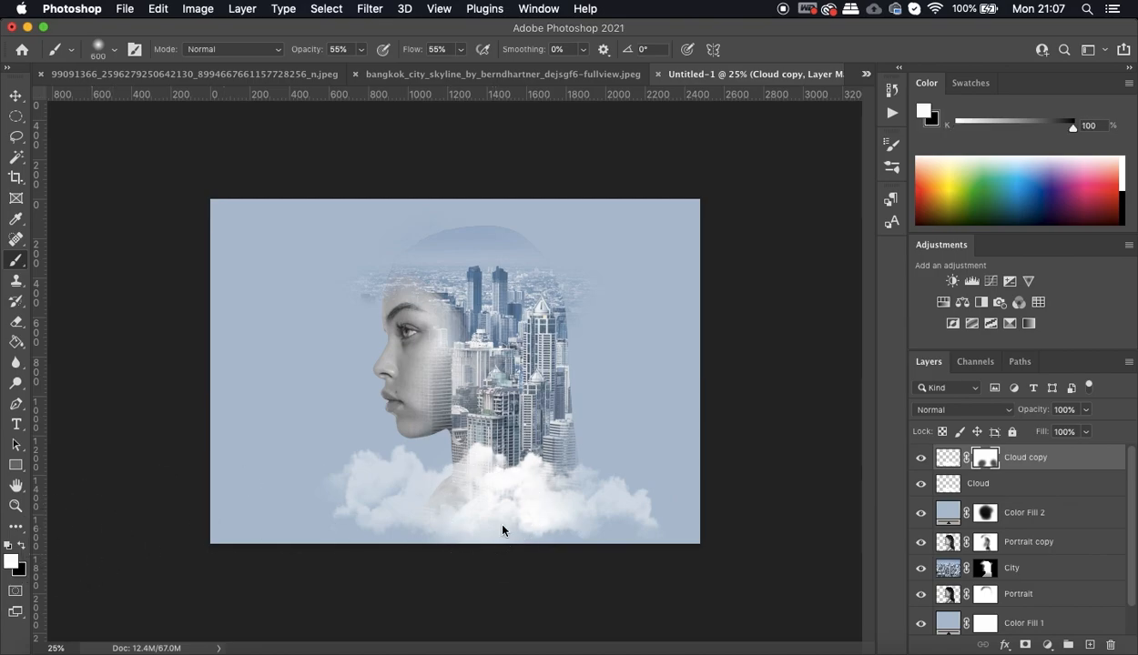
mouse_move(474, 519)
left_mouse_down()
mouse_move(511, 503)
mouse_move(473, 511)
mouse_move(500, 501)
mouse_move(470, 500)
mouse_move(554, 488)
mouse_move(549, 498)
mouse_move(579, 518)
left_mouse_up()
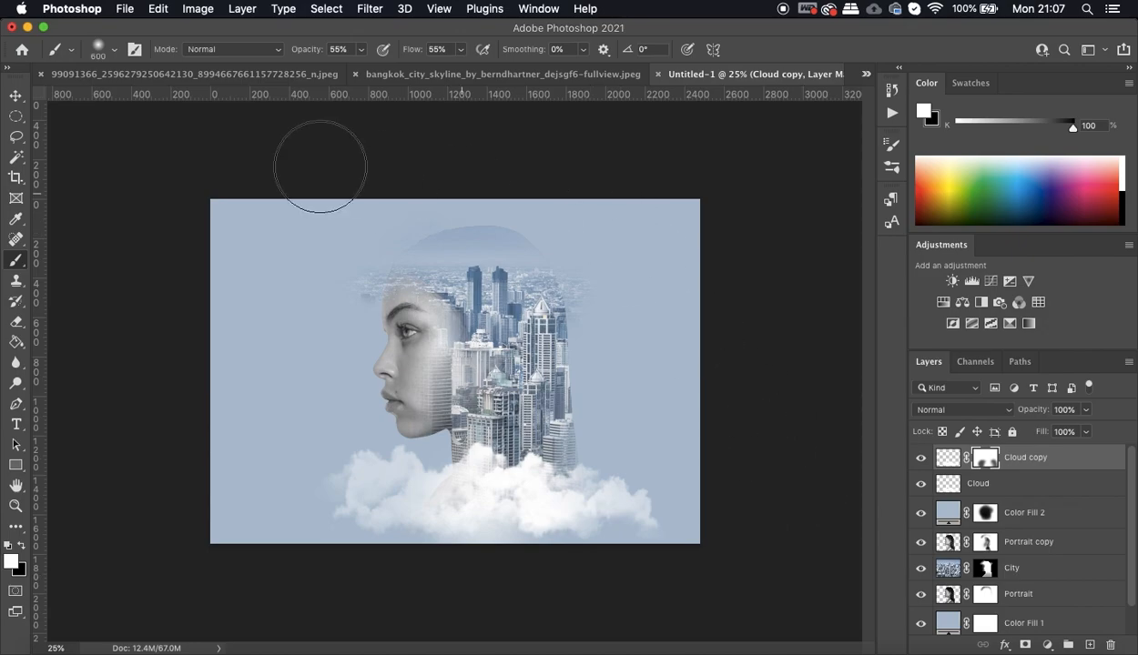
- Select every layer above the Background, nudge them together slightly up and to the left, and deselect them
left_click(15, 96)
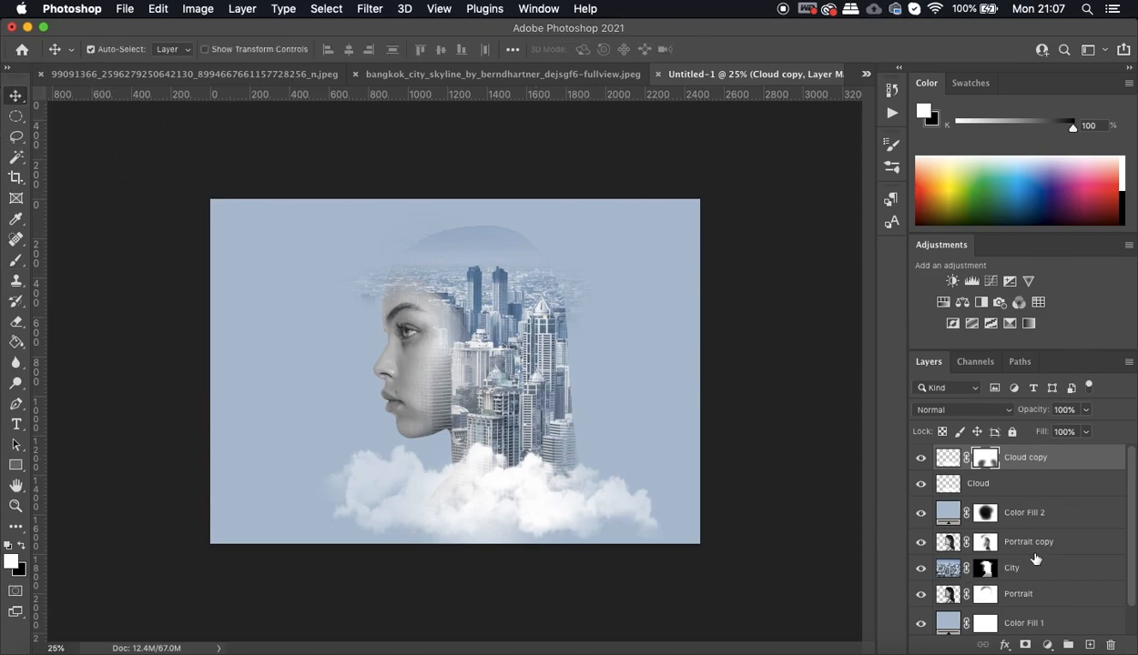
scroll(1035, 558, "down", 1)
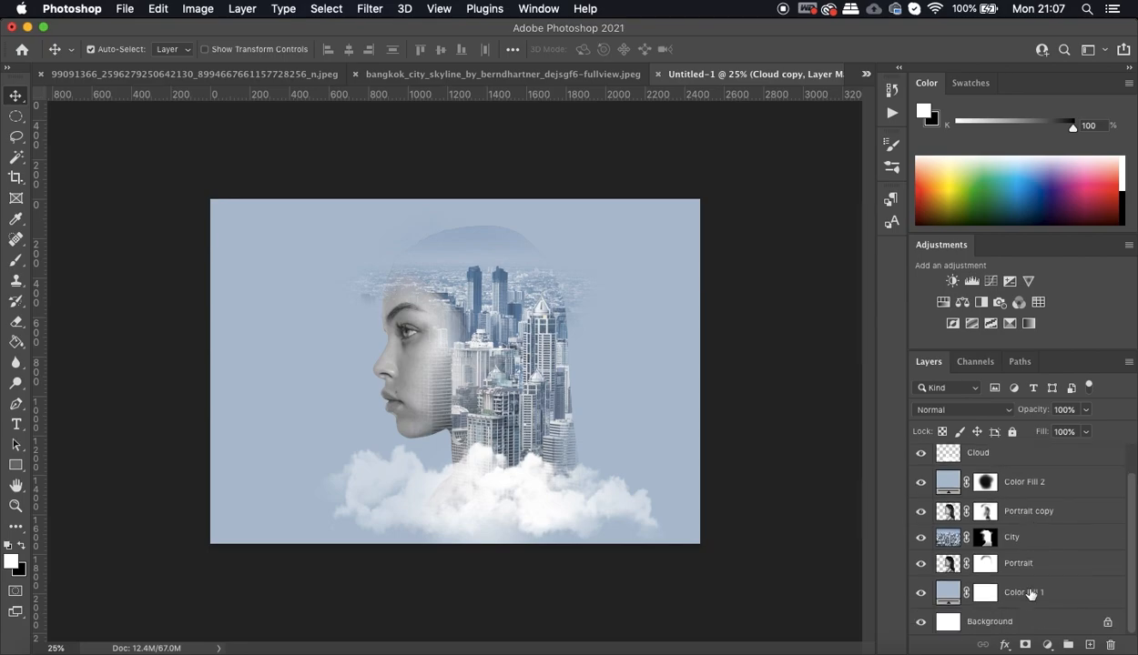
left_click(1035, 593, "shift")
scroll(1035, 593, "up", 1)
scroll(1035, 594, "down", 1)
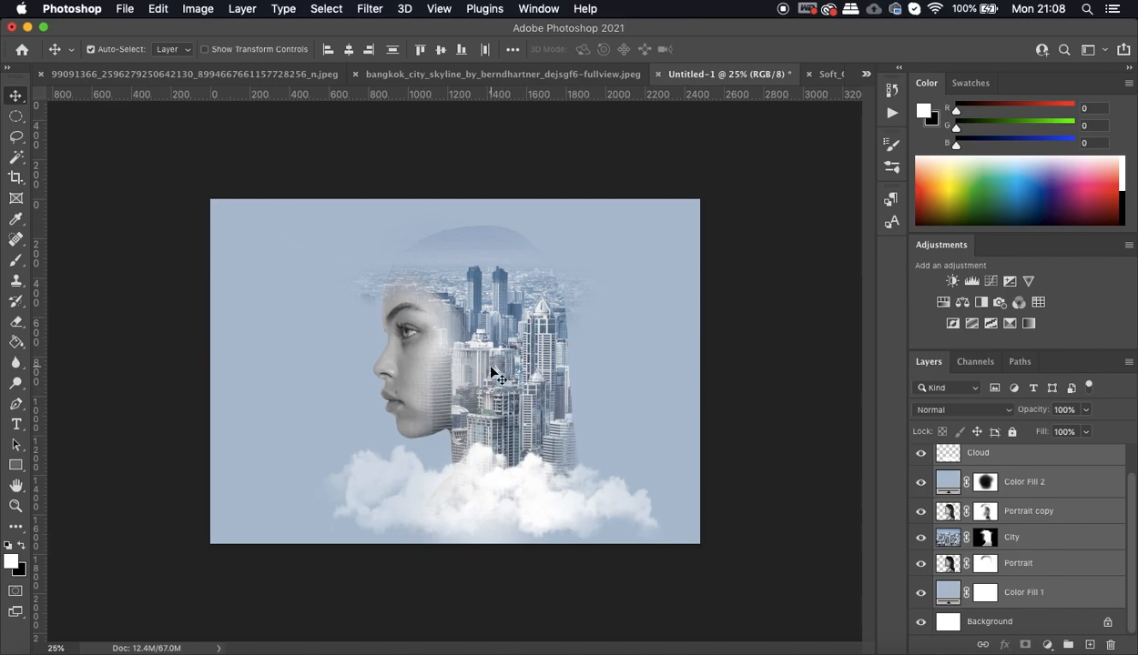
left_click_drag(490, 370, 487, 363)
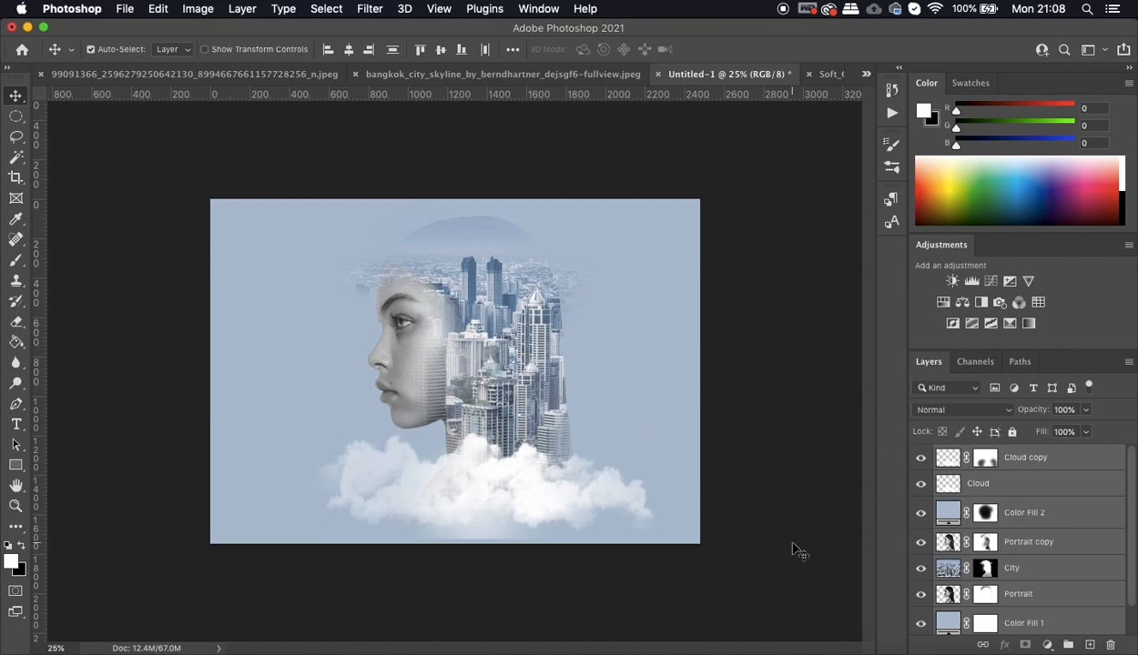
left_click(808, 500)
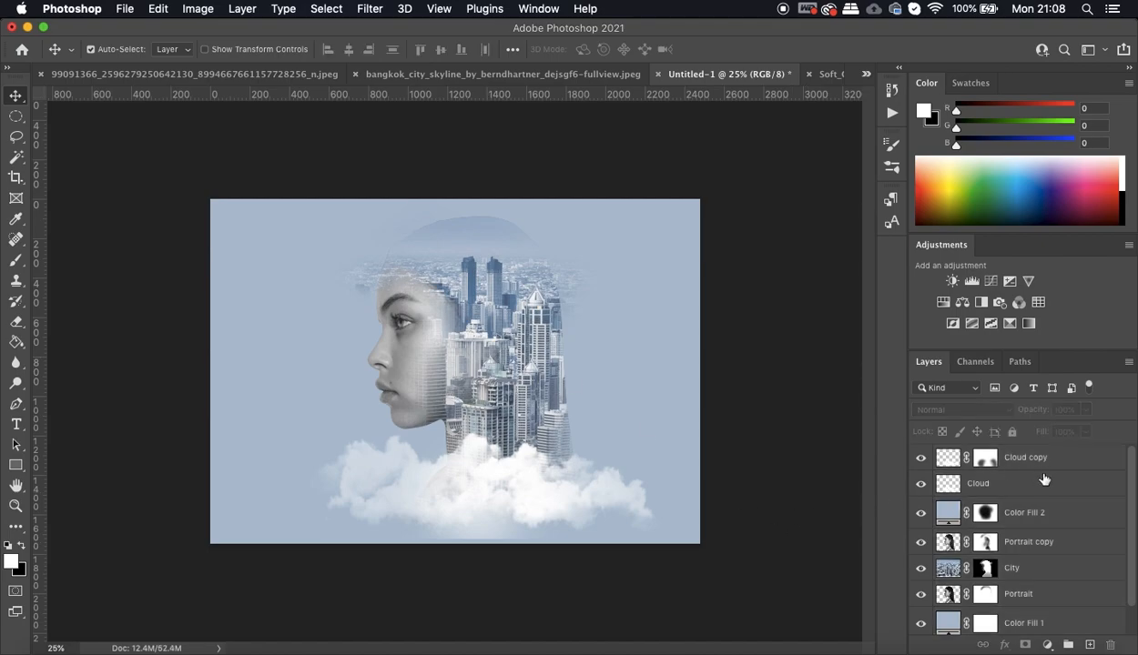
- Set the Cloud copy layer's opacity to 75% and slightly shrink and lower the two cloud layers together
left_click(1019, 458)
left_click_drag(1085, 410, 1066, 431)
left_click(1006, 479, "shift")
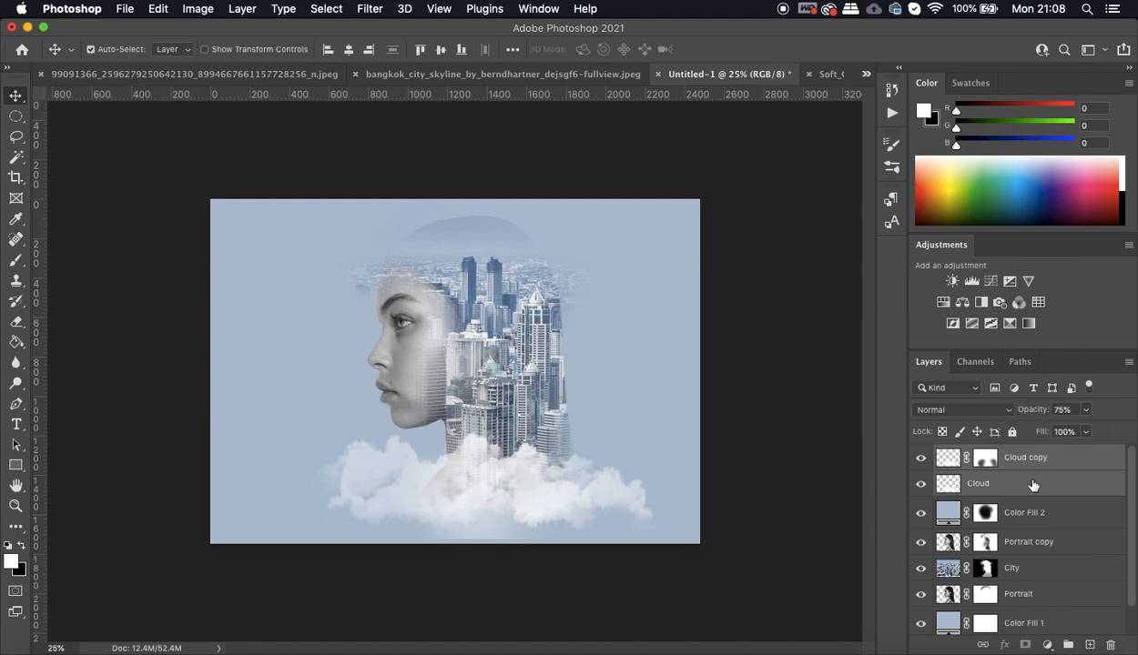
key("super+t")
left_click_drag(484, 406, 483, 418)
left_click(796, 51)
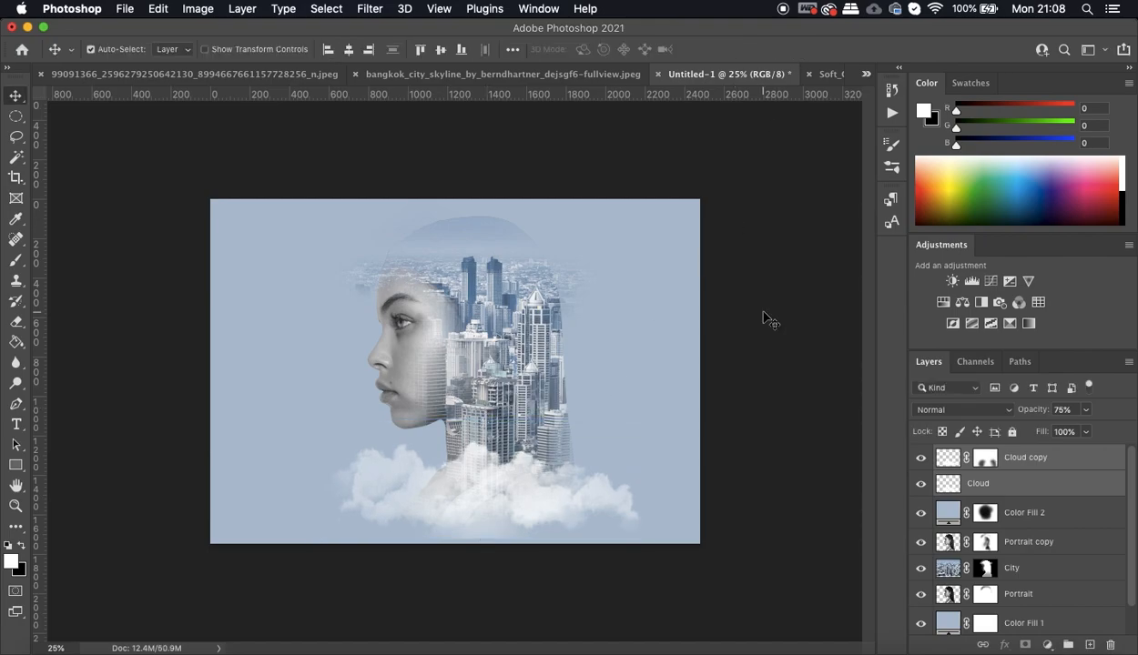
- Apply another small free transform to fine-tune the composition and clear the layer selection
key("super+t")
left_click_drag(678, 411, 678, 398)
left_click(797, 49)
left_click(992, 490)
key("ctrl+j")
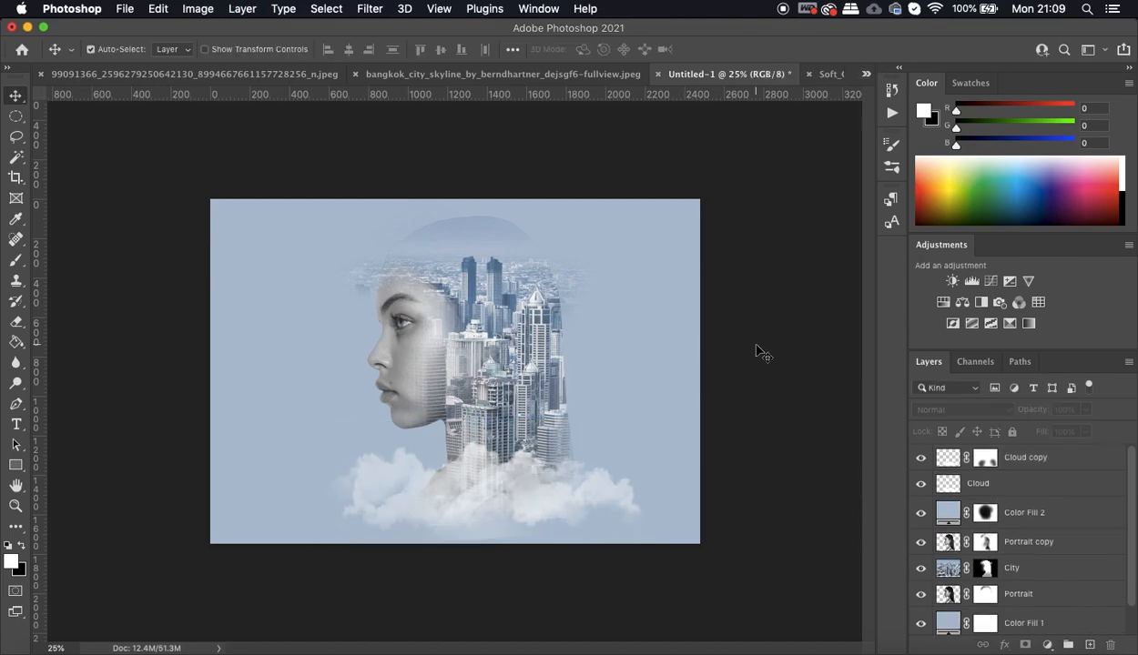
- Copy the whole composition and create a new blank 2480 x 2480 px document at 300 pixels/inch in RGB colour
key("super+a")
key("super+c")
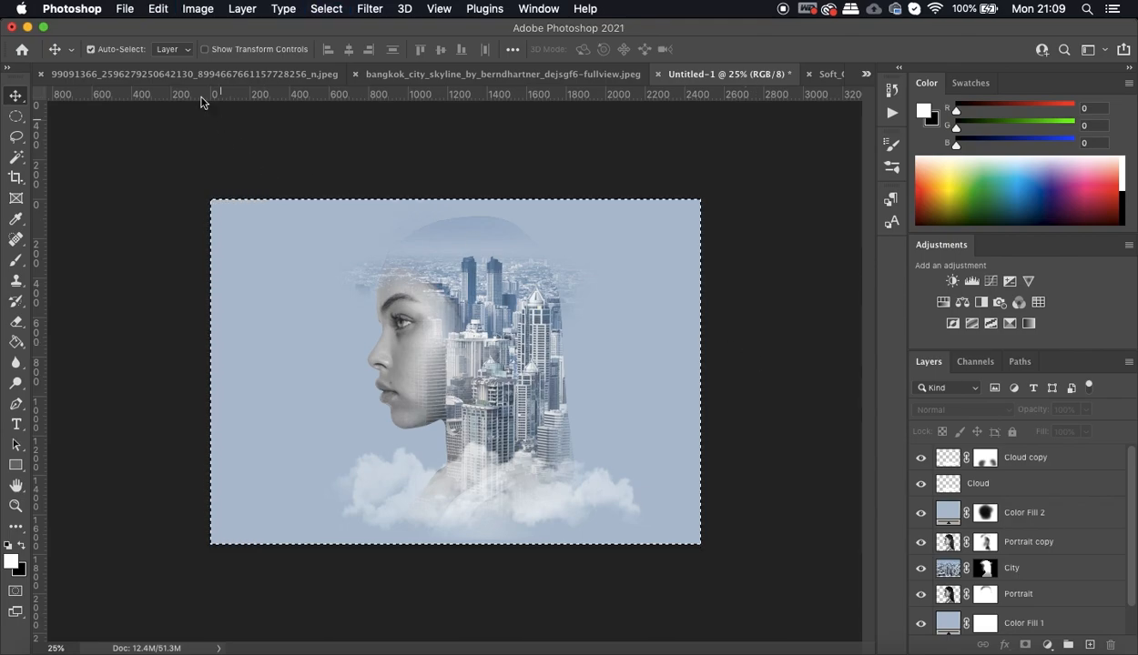
left_click(127, 11)
left_click(146, 24)
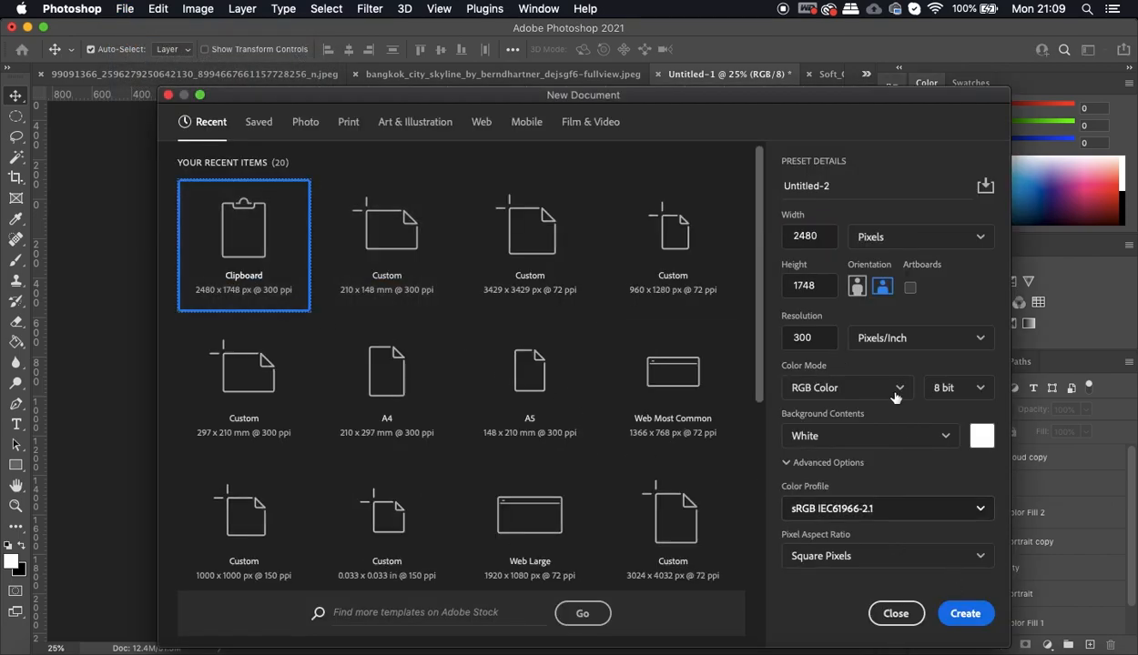
double_click(800, 285)
type("2480")
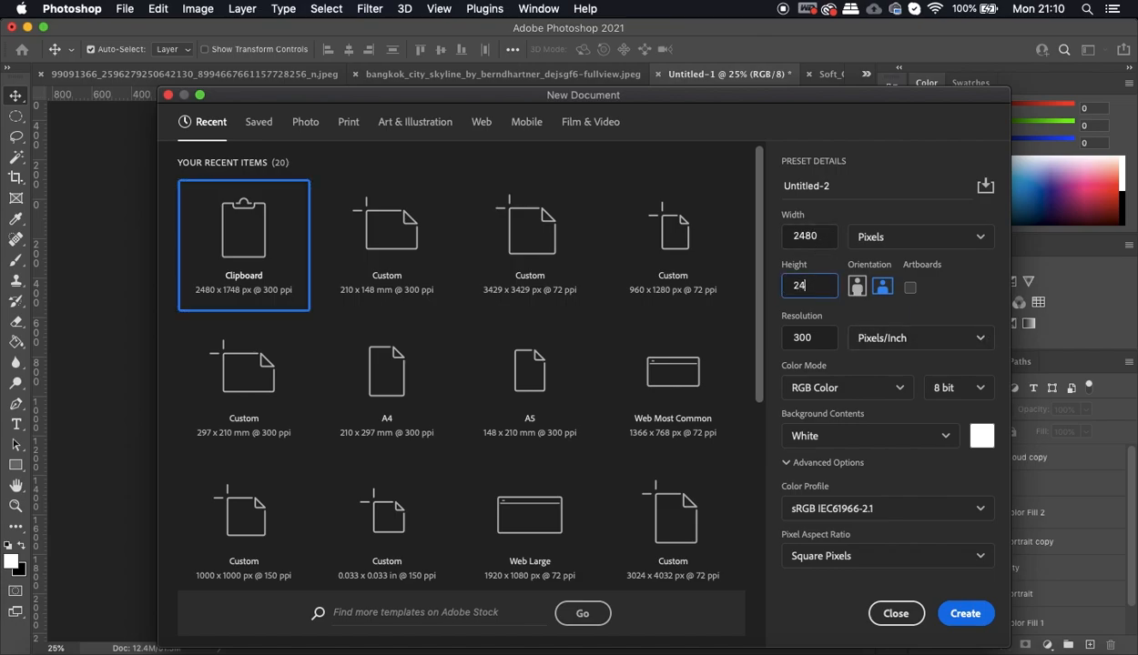
left_click(965, 613)
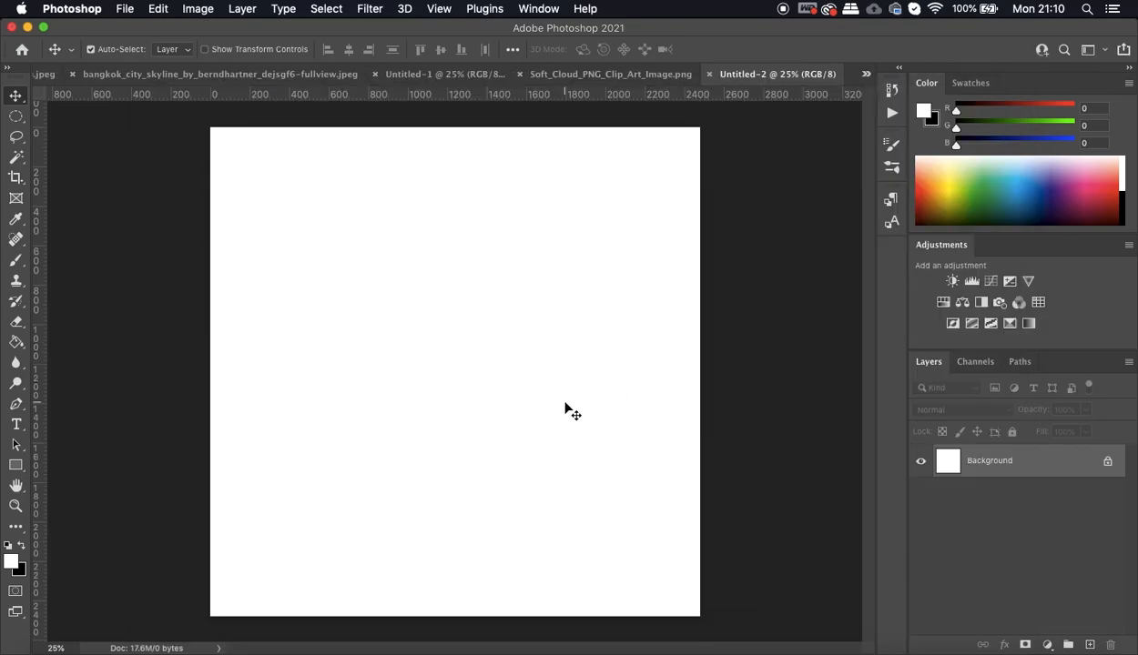
- Paste the copied composition into the blank document and make a circular selection around the head spanning the image's full height
key("super+v")
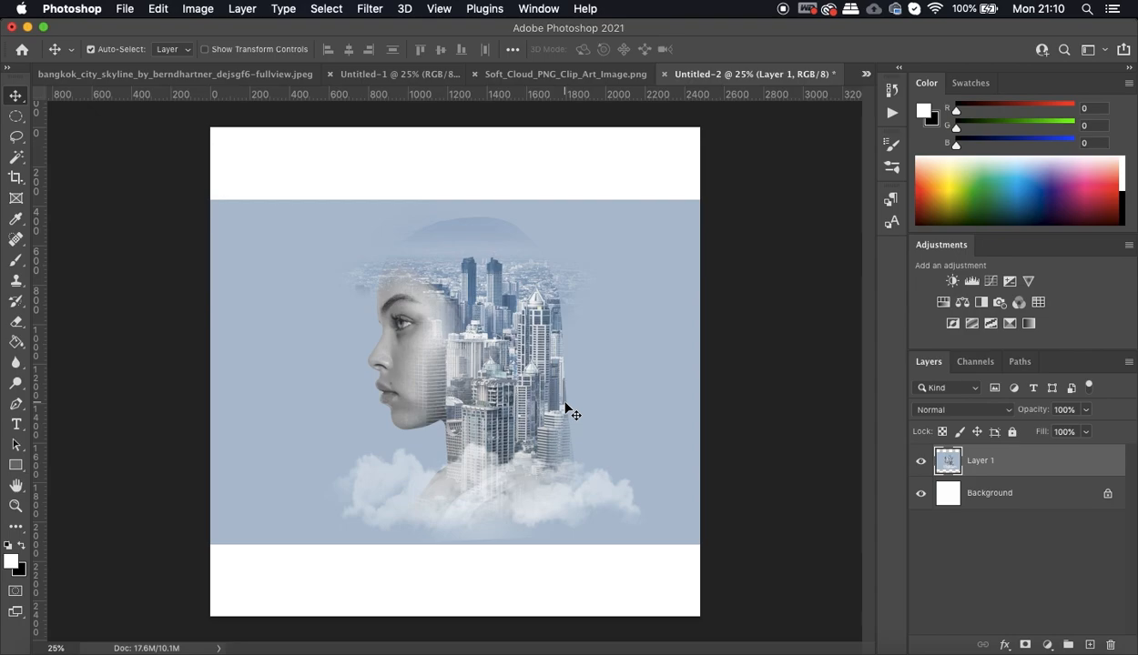
left_click(16, 117)
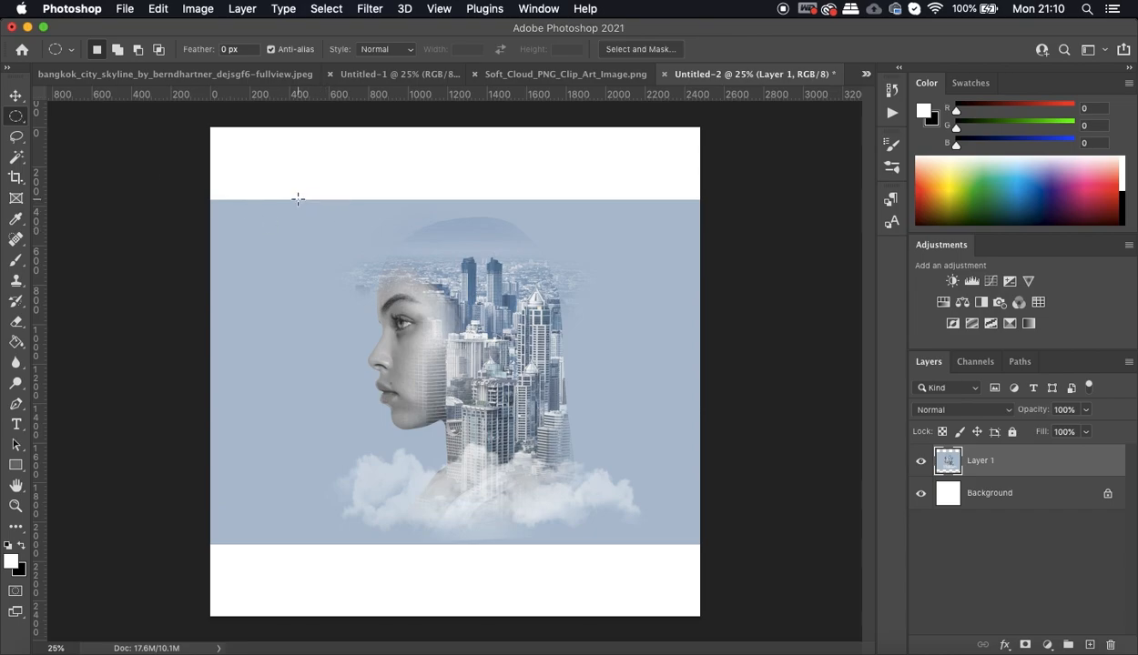
left_click_drag(298, 198, 733, 543)
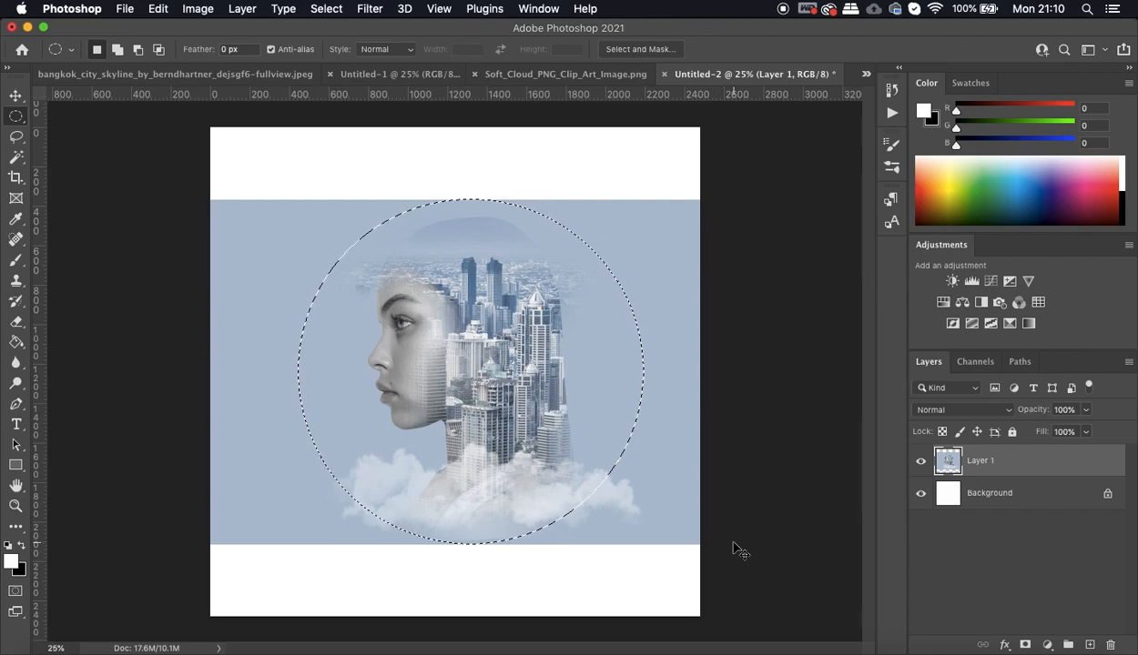
- Copy the circle to its own layer, hiding the full image beneath, and shift the circle slightly left toward the canvas centre
key("ctrl+j")
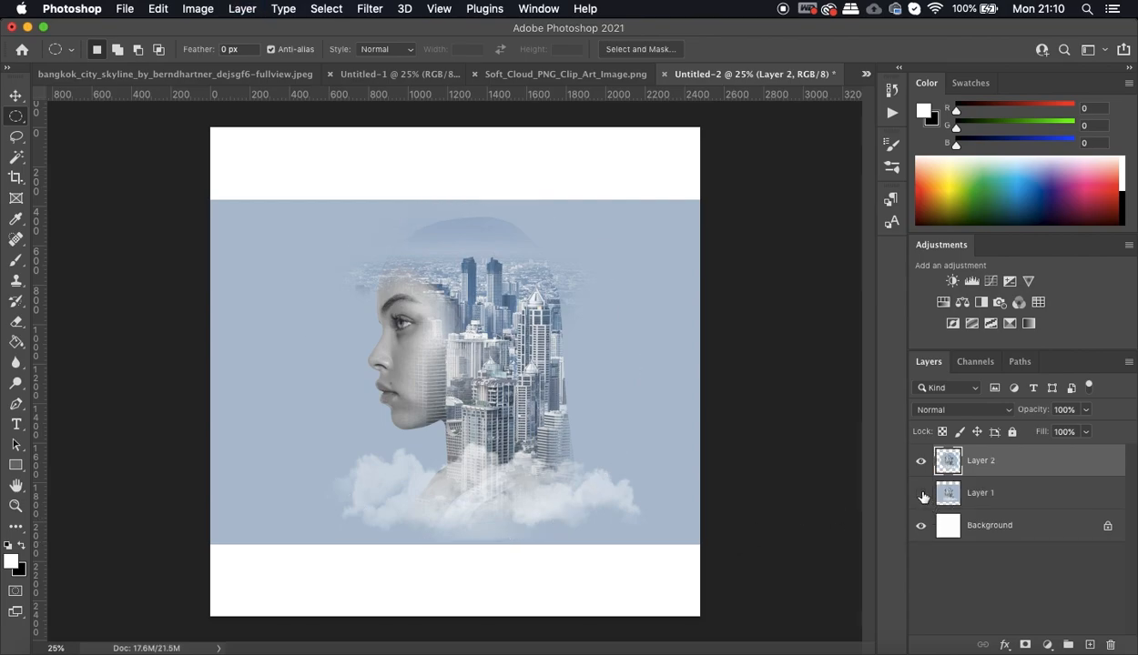
left_click(923, 496)
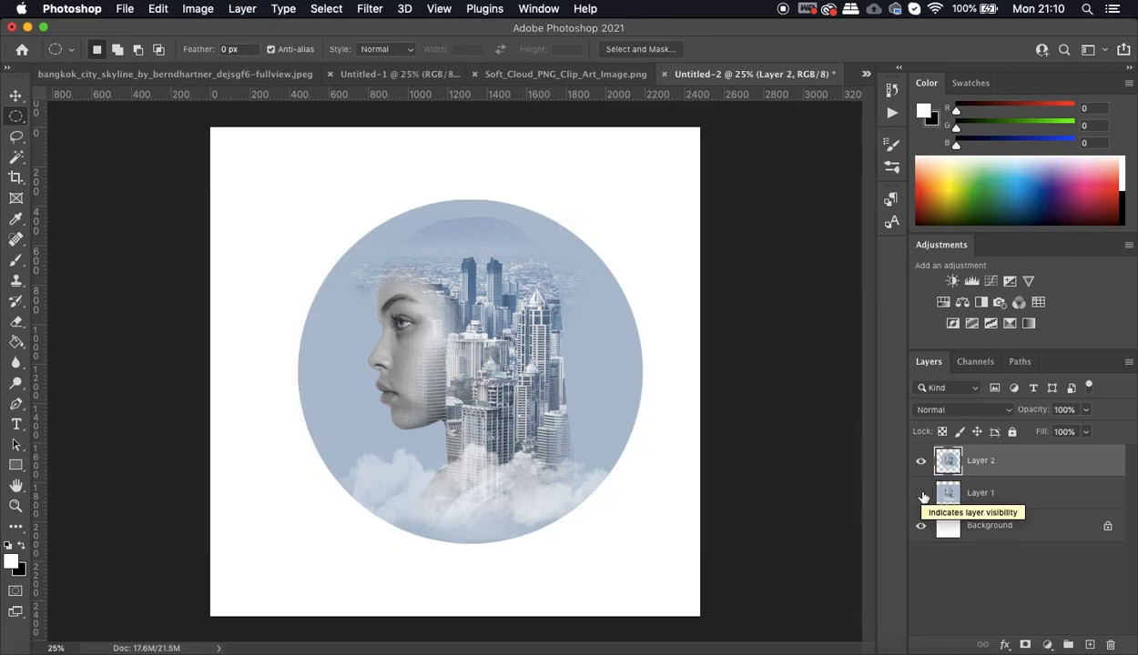
left_click(15, 95)
left_click_drag(423, 409, 407, 413)
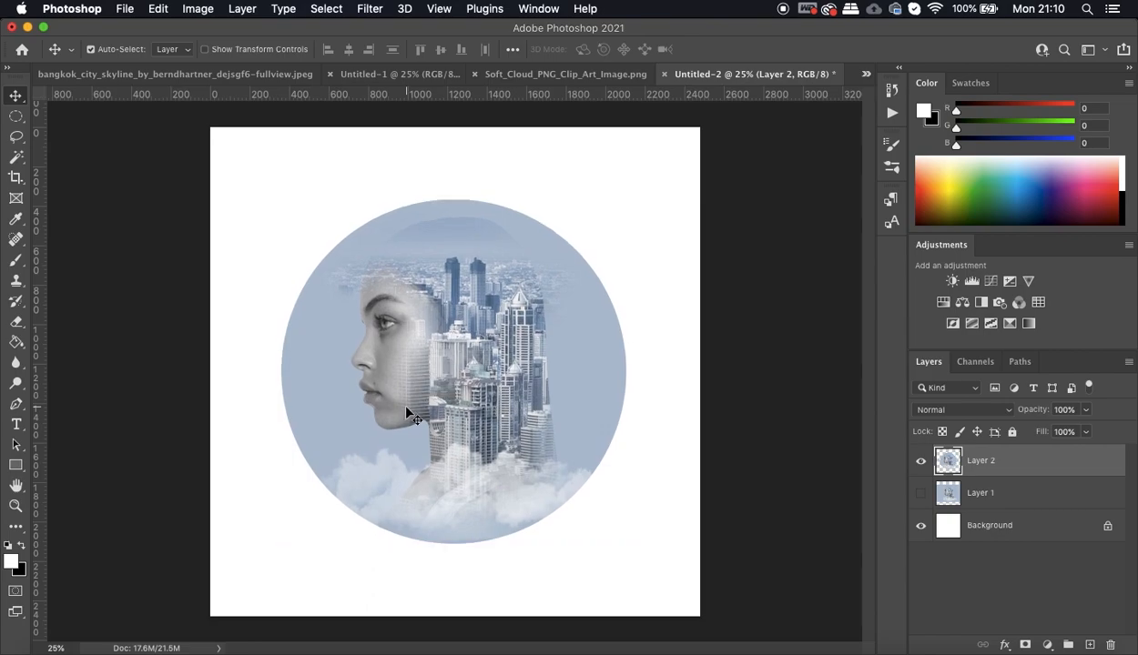
- Delete the hidden full-image layer, Layer 1
left_click(956, 489)
left_click(1110, 643)
left_click(687, 245)
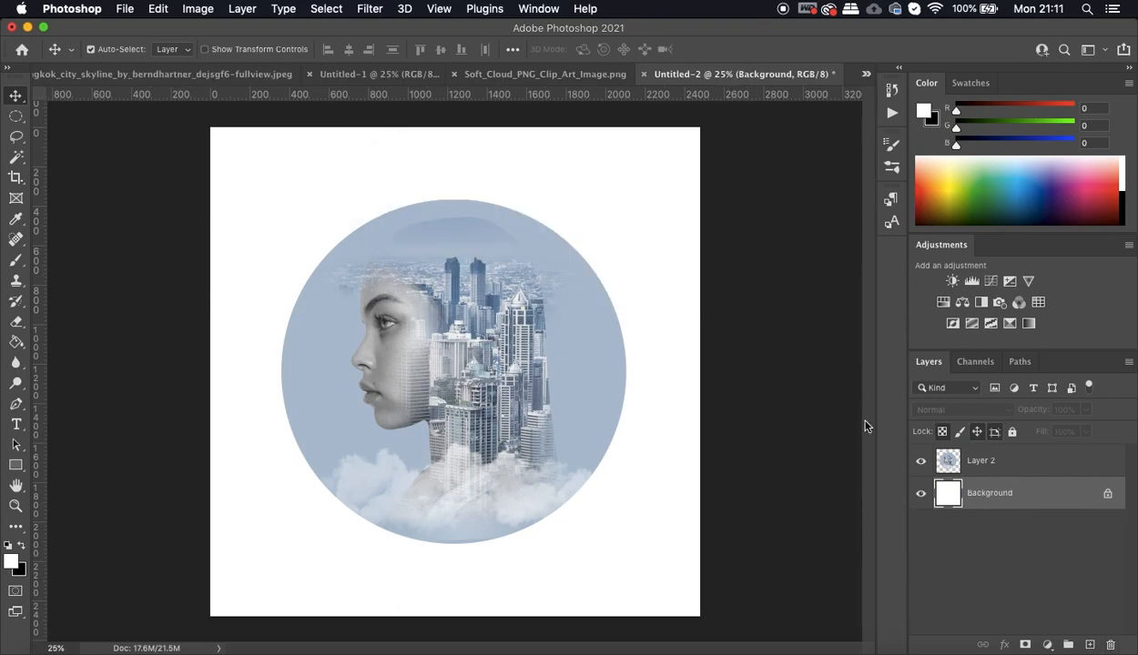
- Rename the circular image layer as Cropped and merge it down into the Background
double_click(983, 462)
type("Cropped")
key("Return")
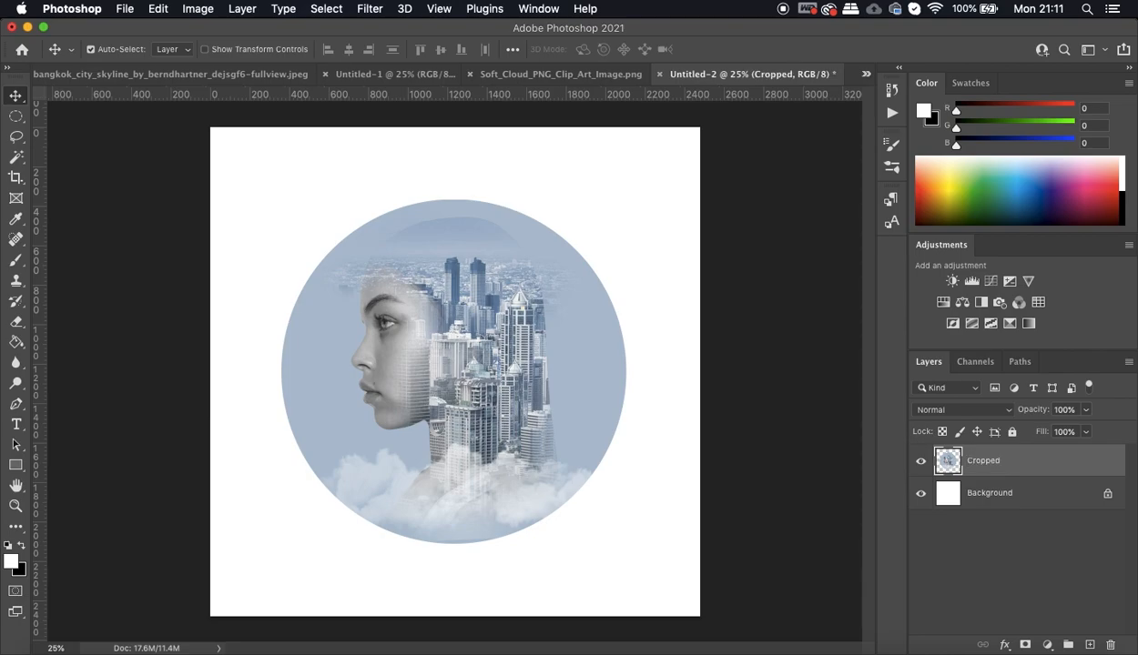
key("super+e")
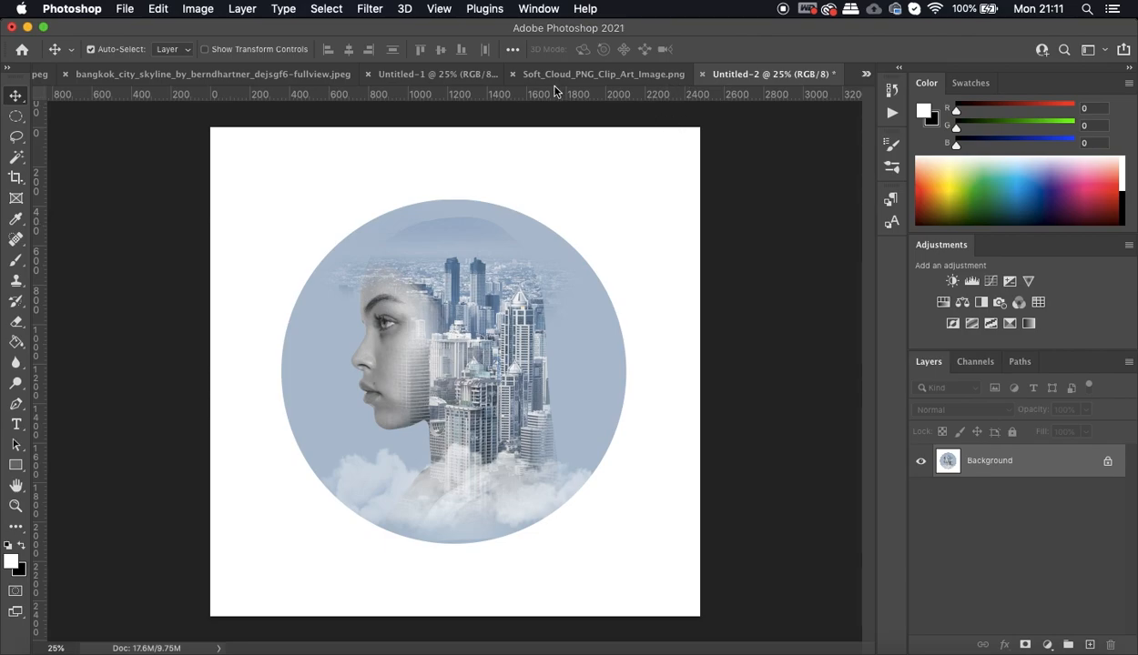
- Close the Soft_Cloud_PNG_Clip_Art_Image.png document and switch to the layered Untitled-1 document
left_click(513, 74)
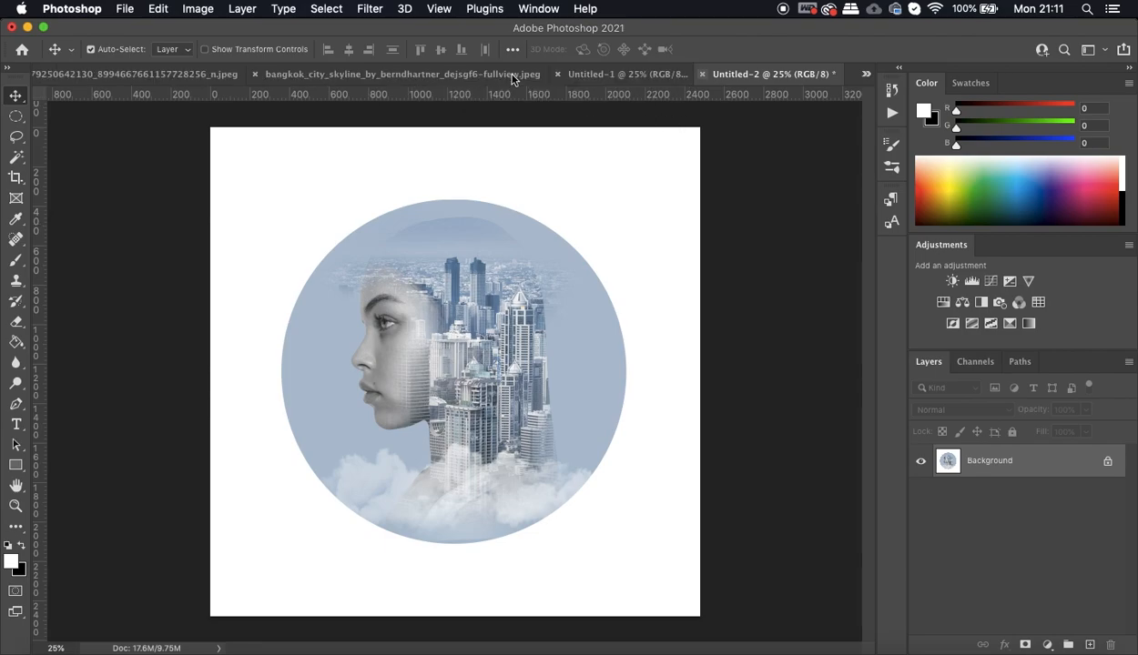
left_click(577, 76)
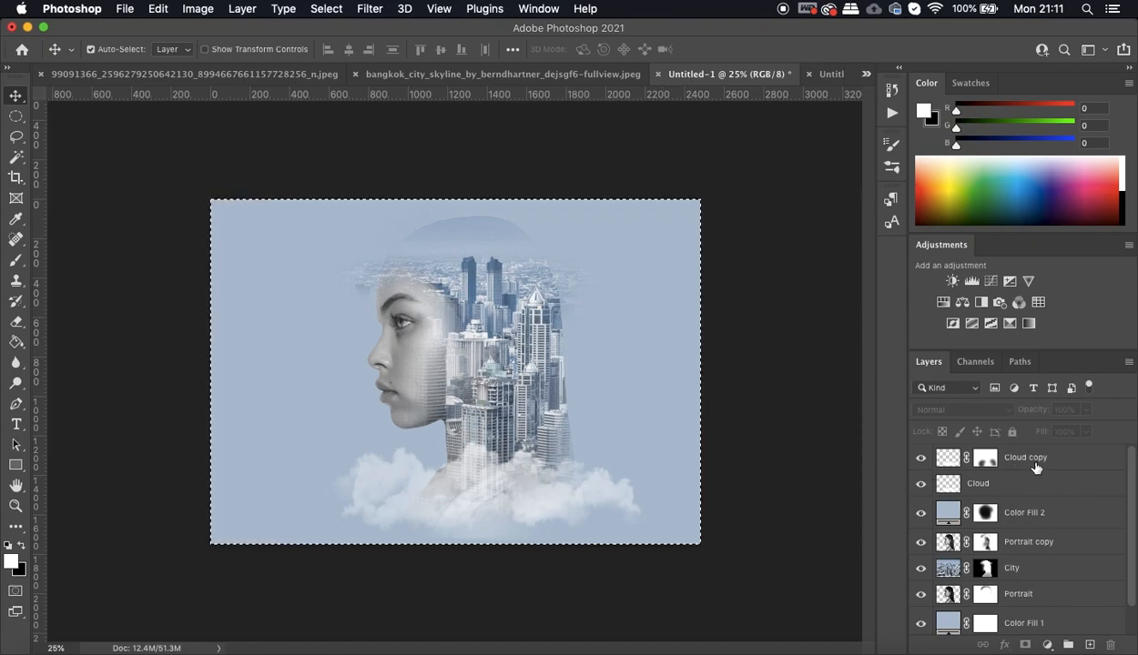
- Group the Cloud copy and Cloud layers and name the group Clouds
left_click(1028, 457)
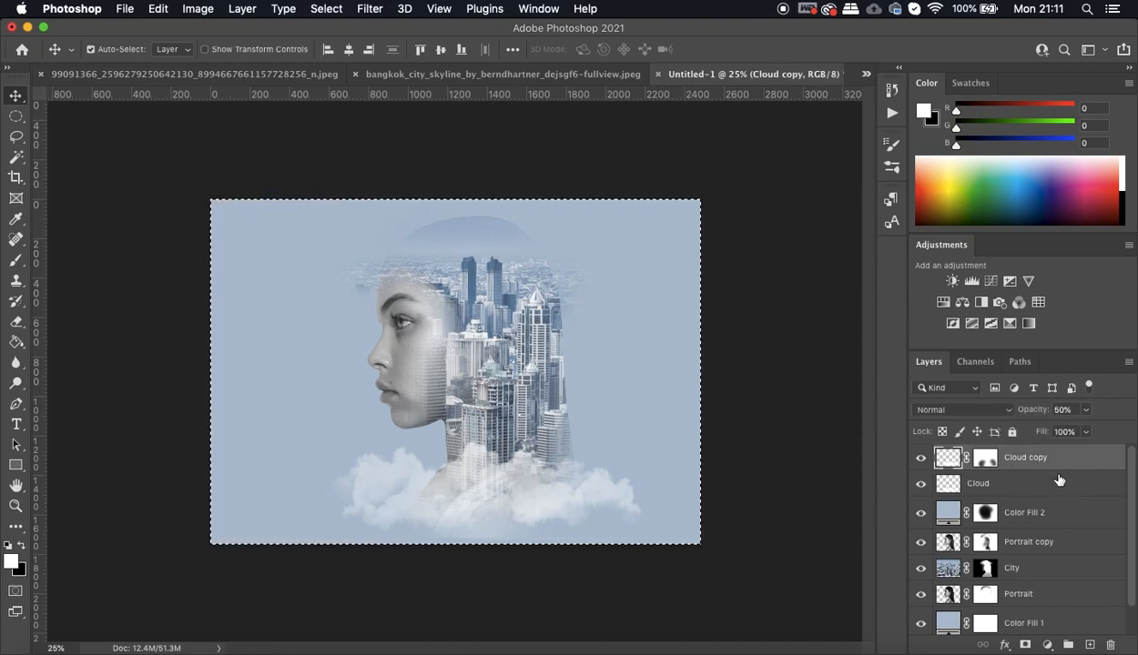
left_click(1059, 482, "shift")
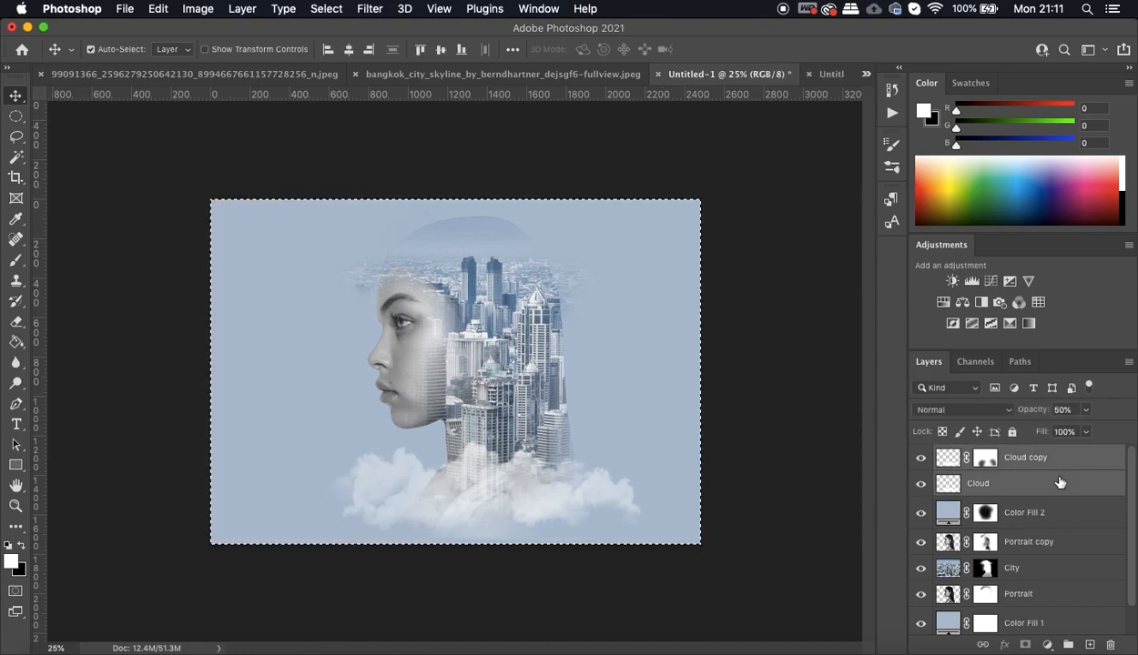
left_click(1068, 645)
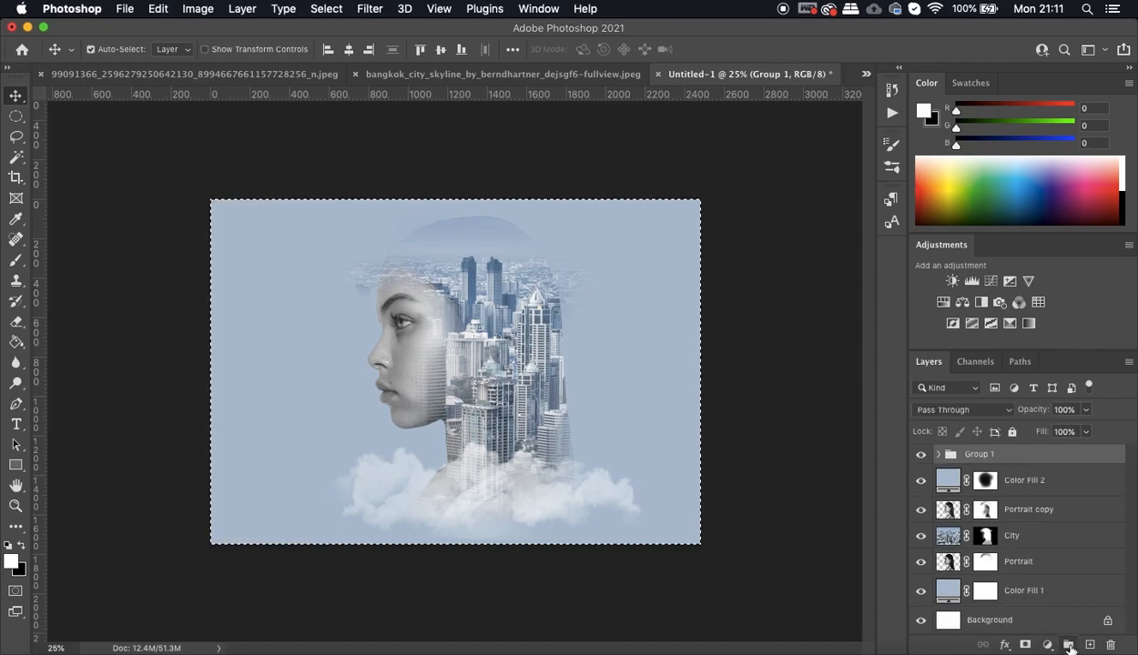
double_click(975, 454)
type("Clouds")
key("Return")
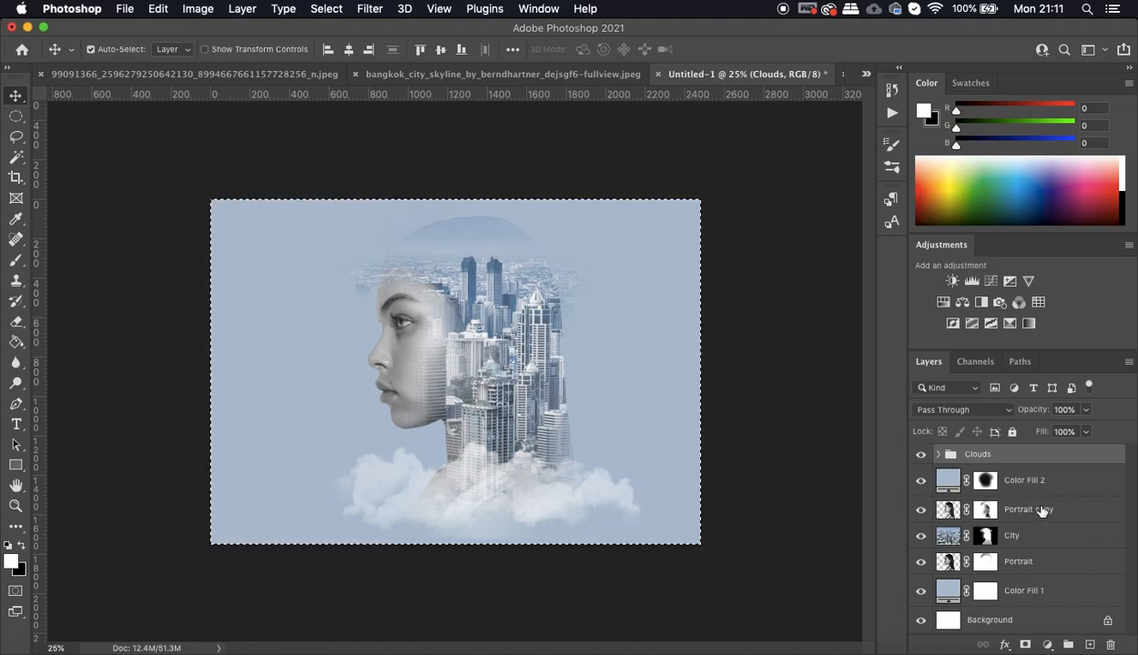
- Group the Color Fill 2, Portrait copy, City and Portrait layers and name the group Portrait
left_click(1019, 476)
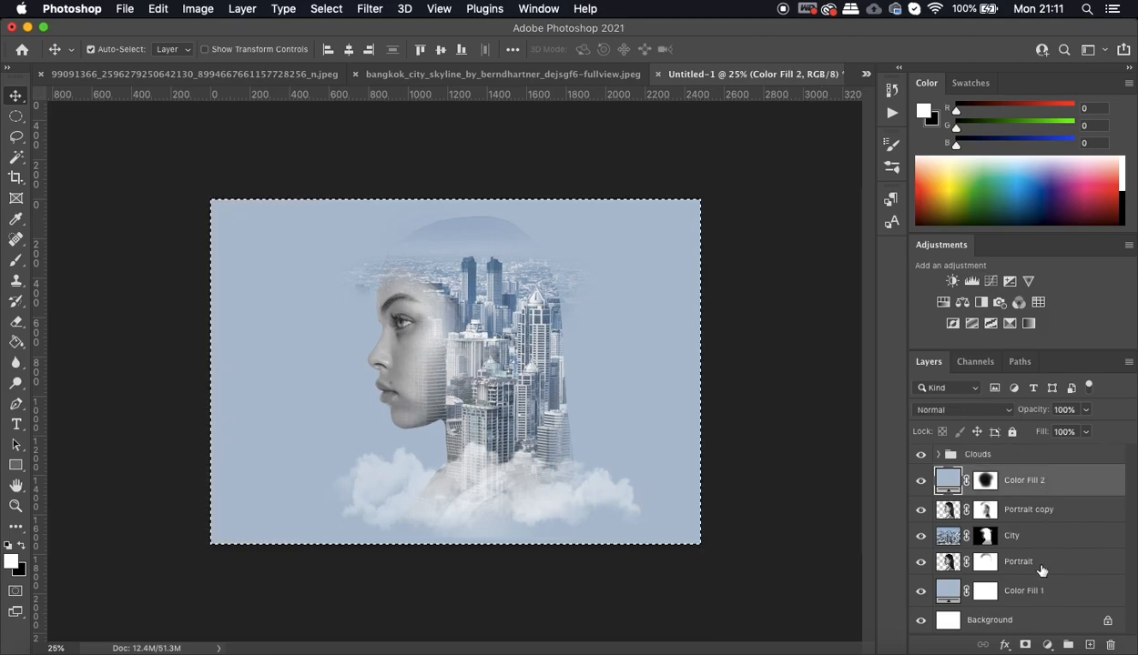
left_click(1044, 565)
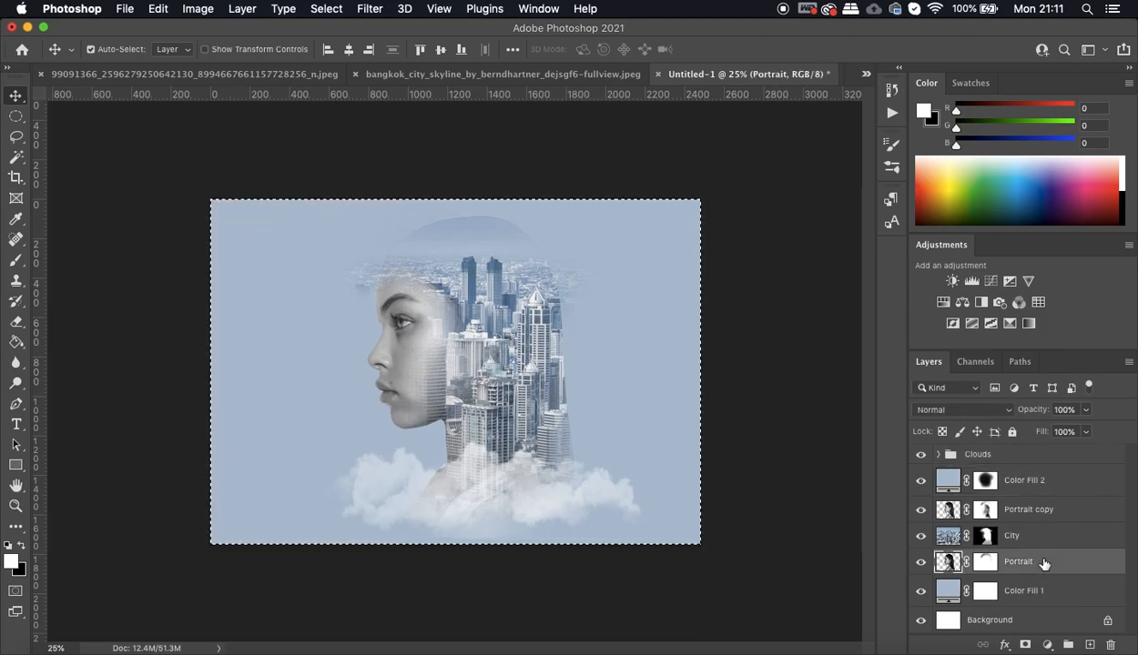
left_click(1018, 479)
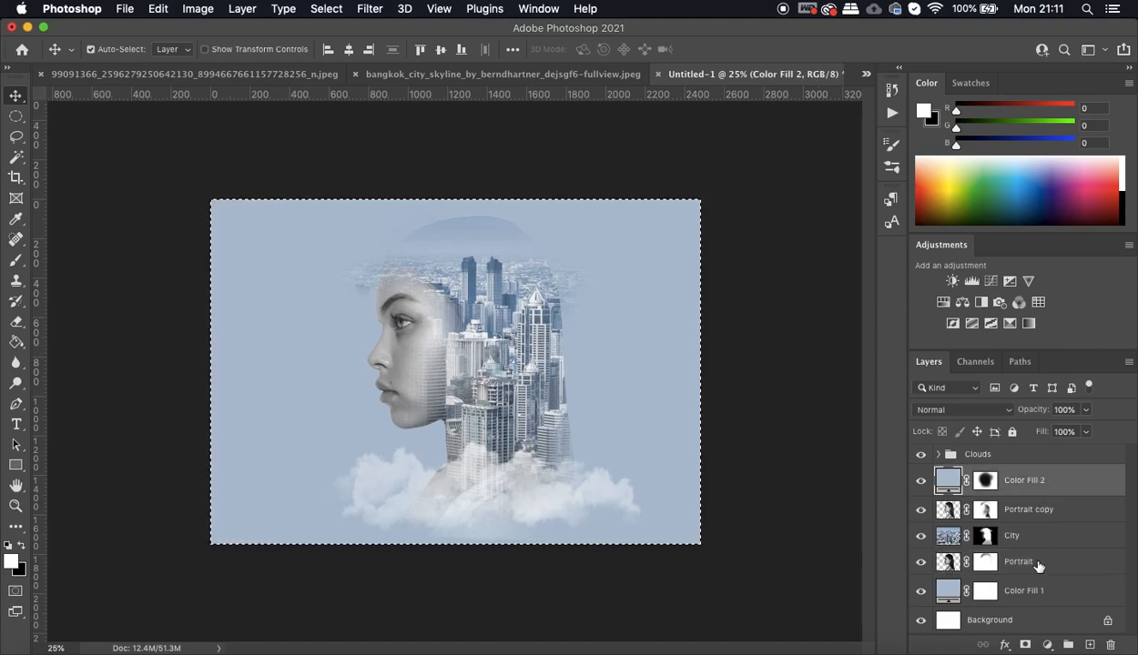
left_click(1038, 562, "shift")
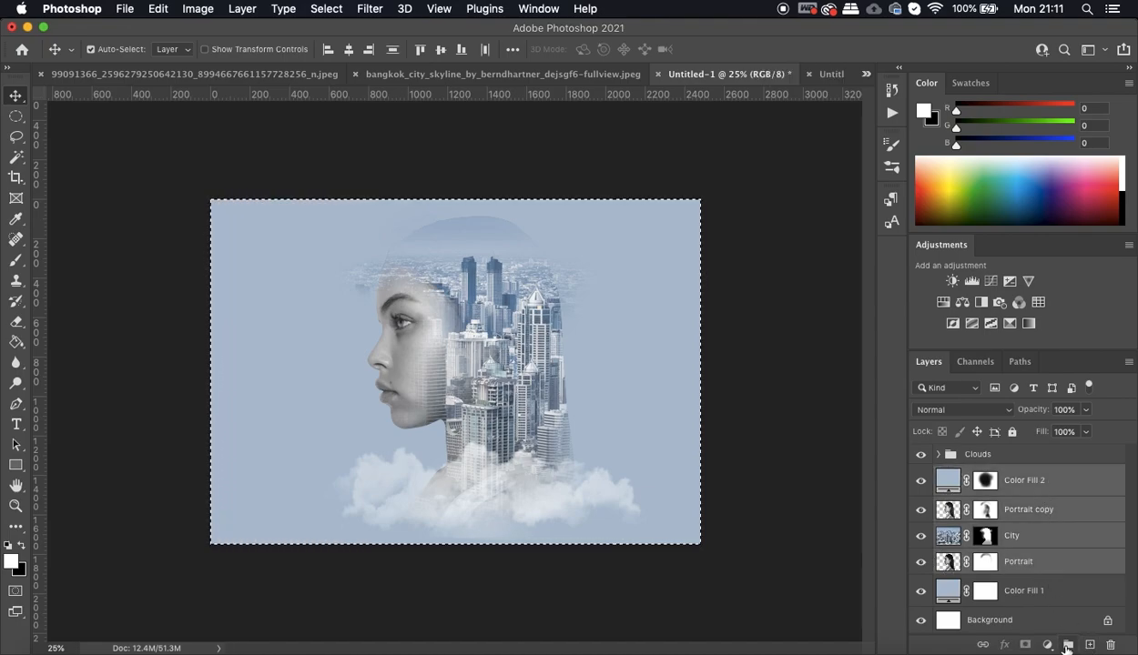
left_click(1066, 646)
double_click(979, 474)
type("PORTRAI")
key("BackSpace")
key("BackSpace")
key("BackSpace")
key("BackSpace")
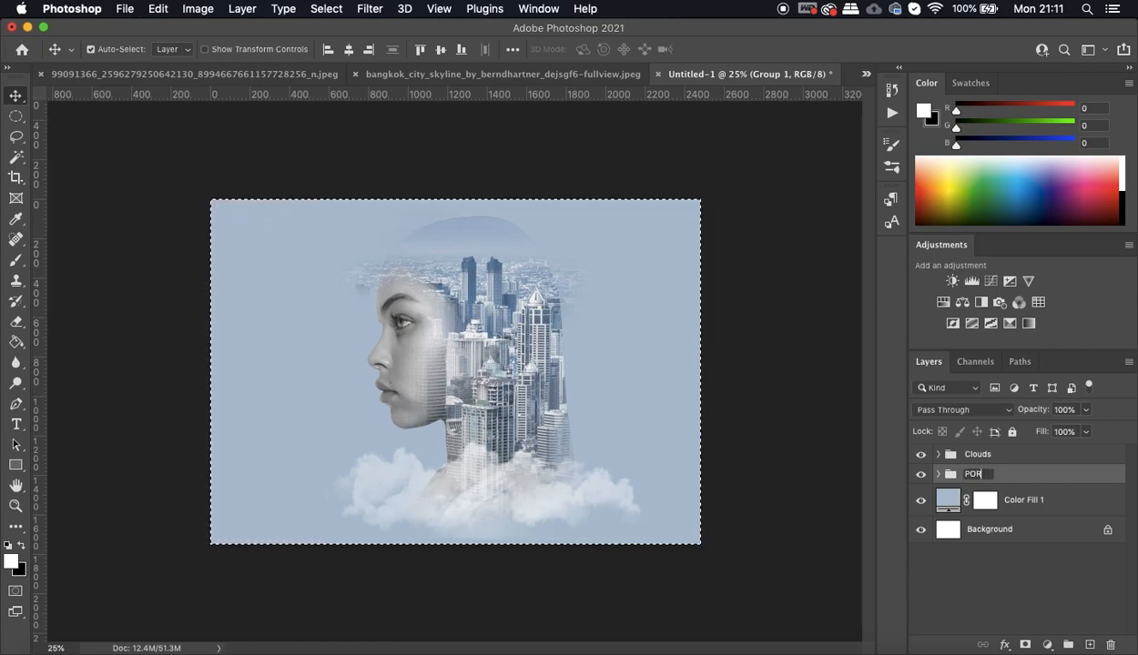
type("trait")
key("Return")
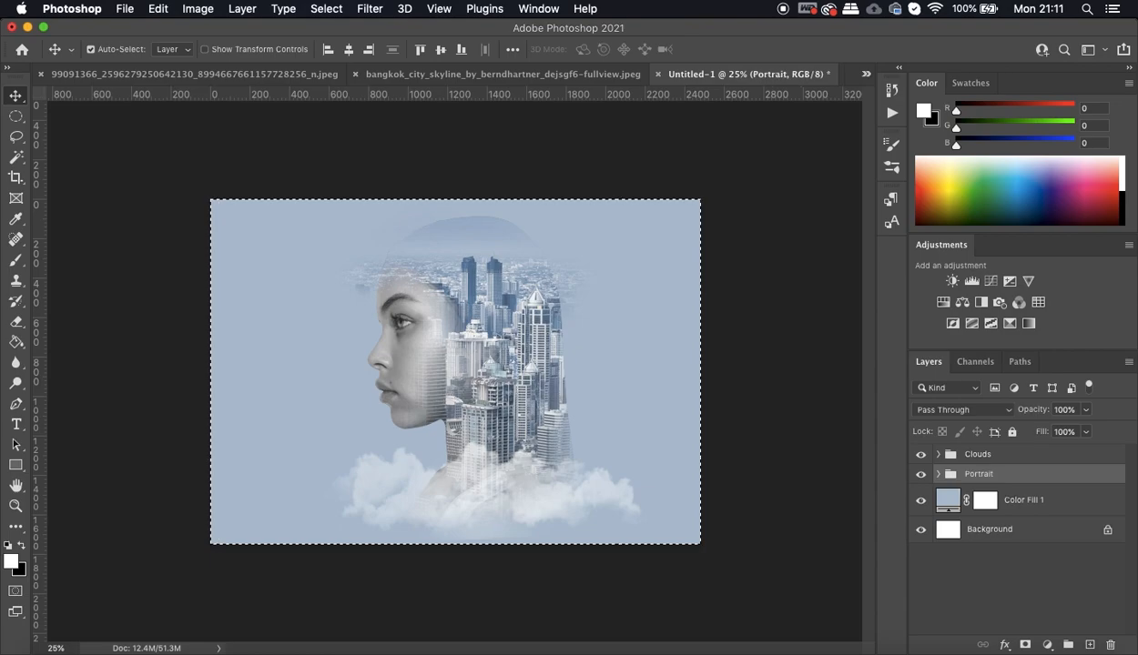
- Rename the Color Fill 1 layer as BKG
double_click(1022, 502)
type("BKG")
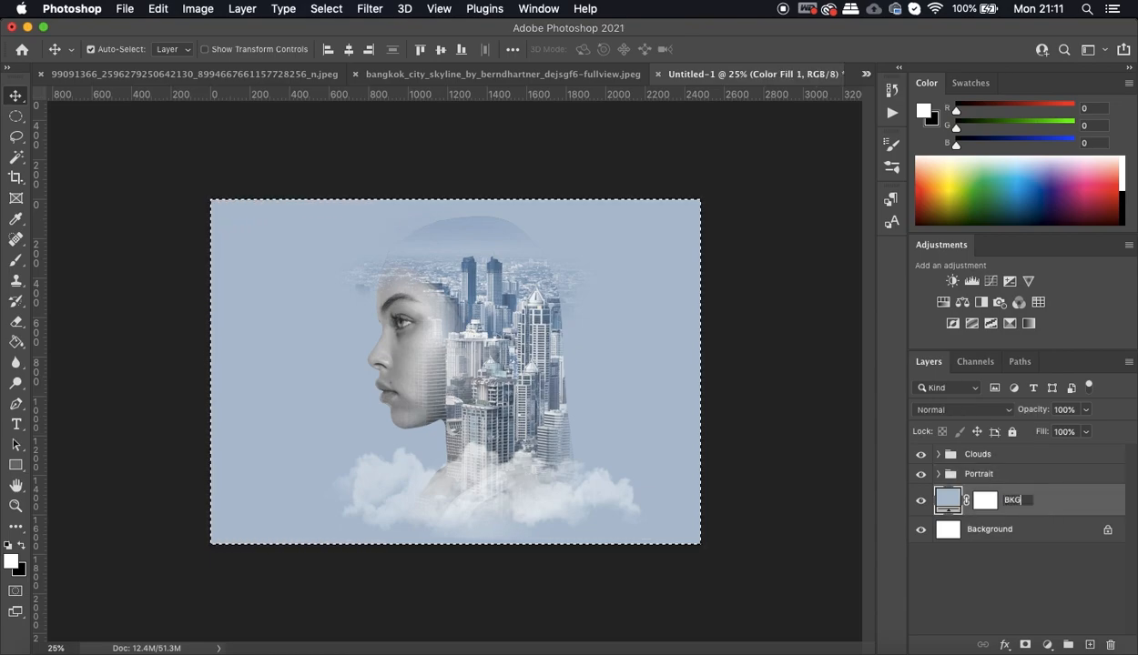
key("Return")
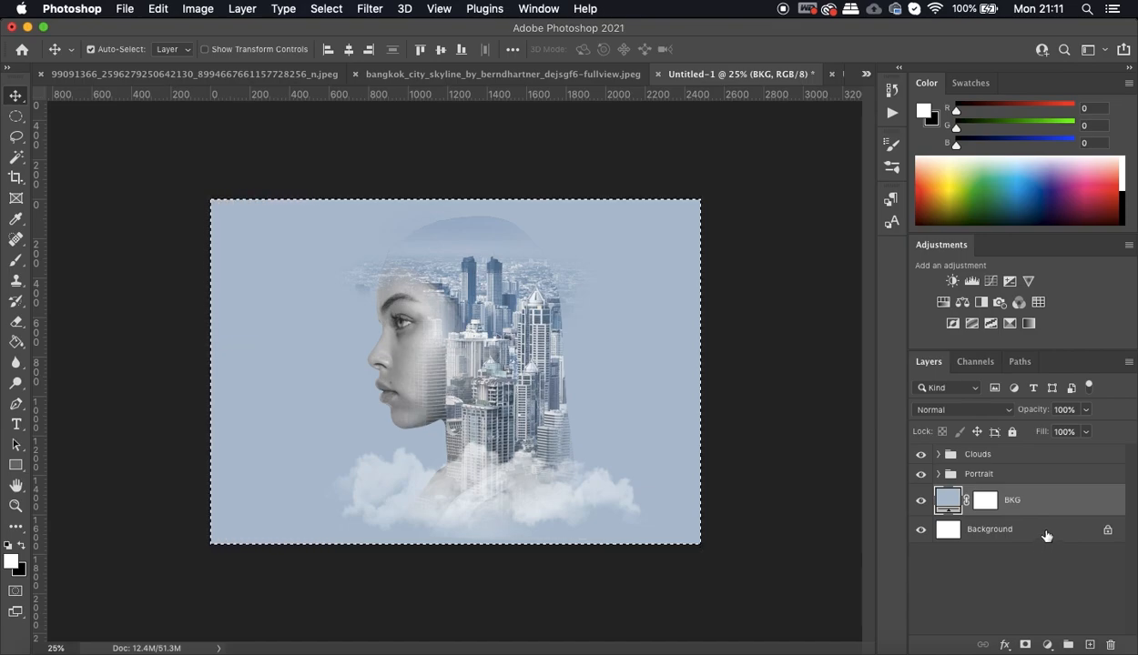
- Clear the canvas selection and switch back to the Untitled-2 document with the circular image
key("super+d")
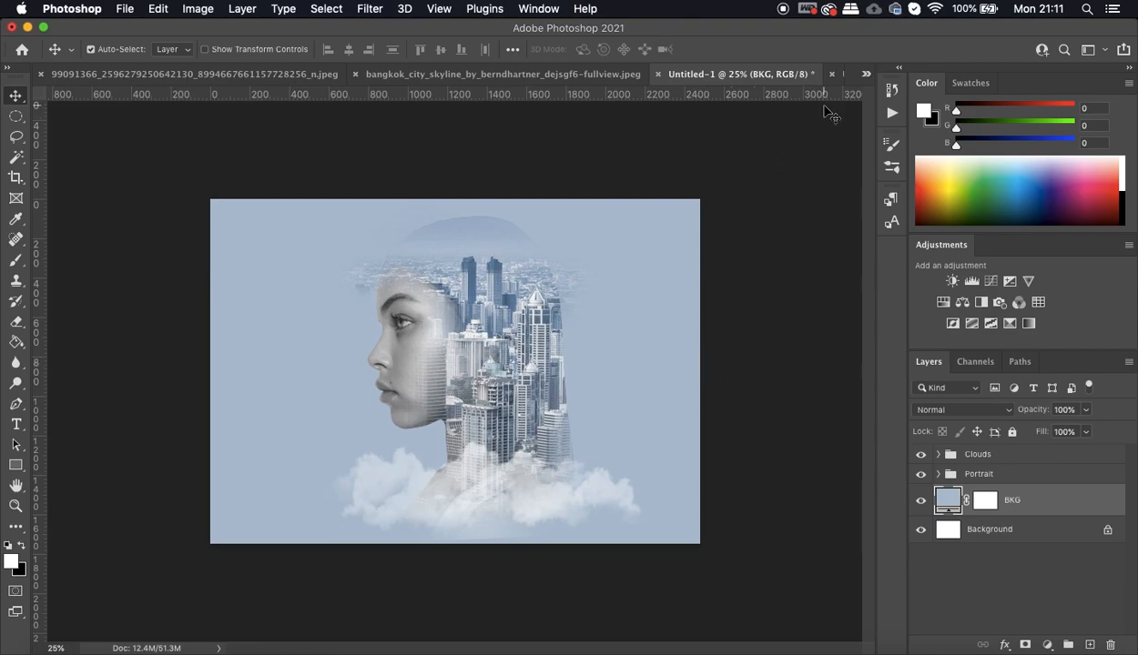
left_click(838, 77)
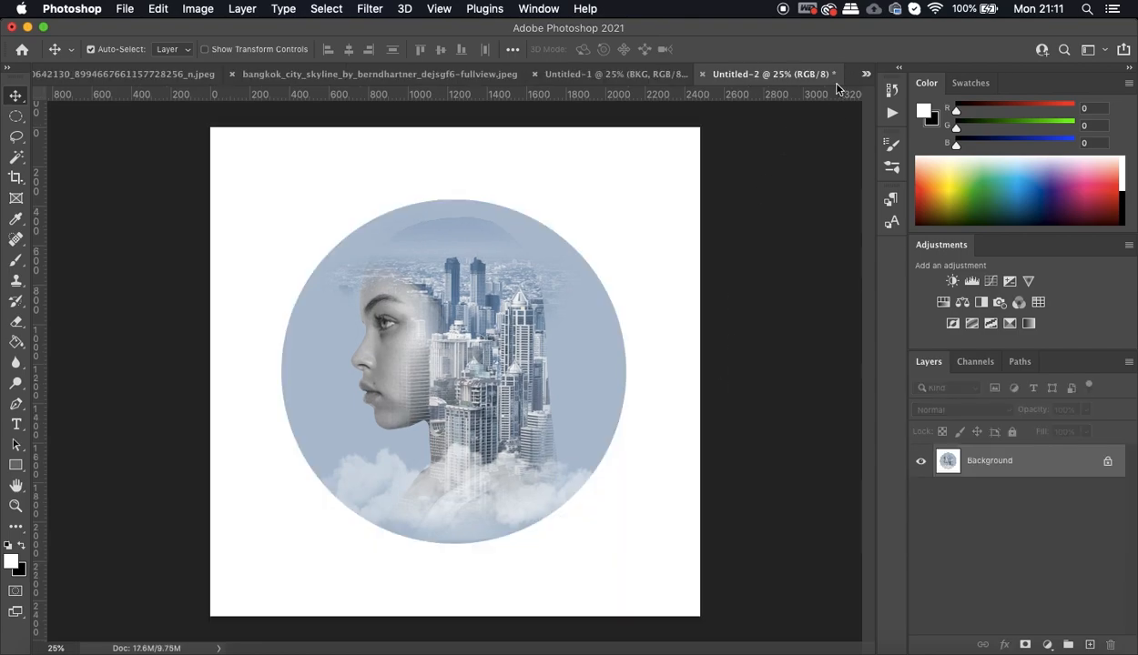